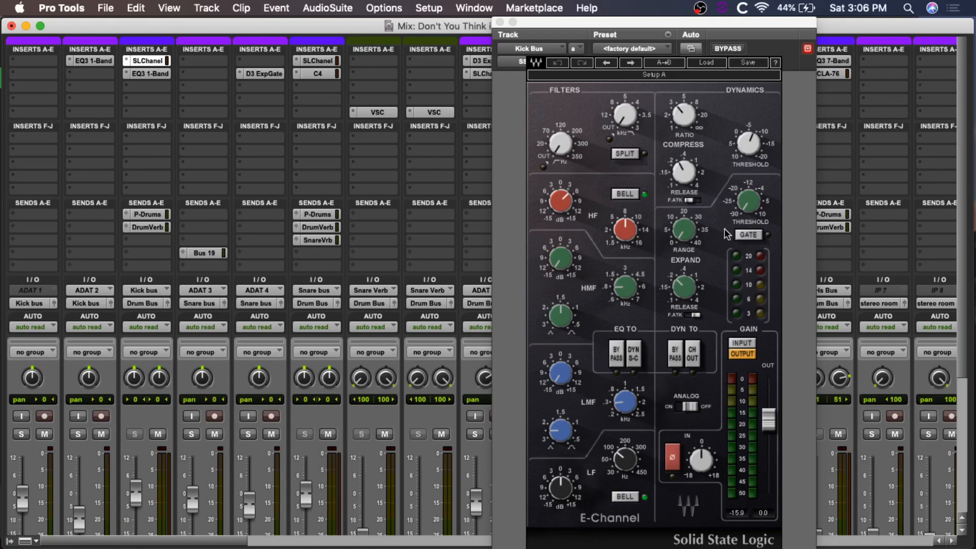
Step: Close the Kick Bus plug-in and survey the mixer channels from the drums through the guitars and keys
click(501, 22)
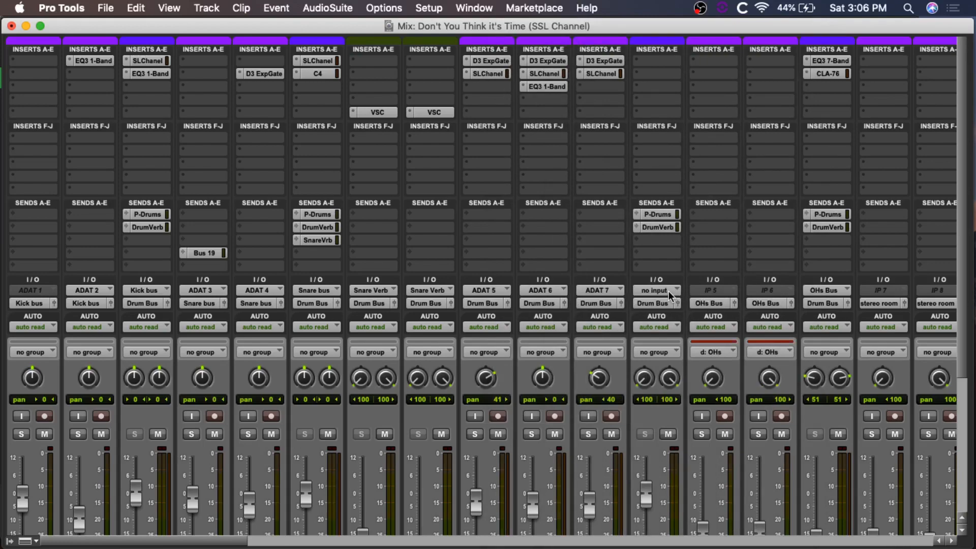
scroll(668, 291, down, 5)
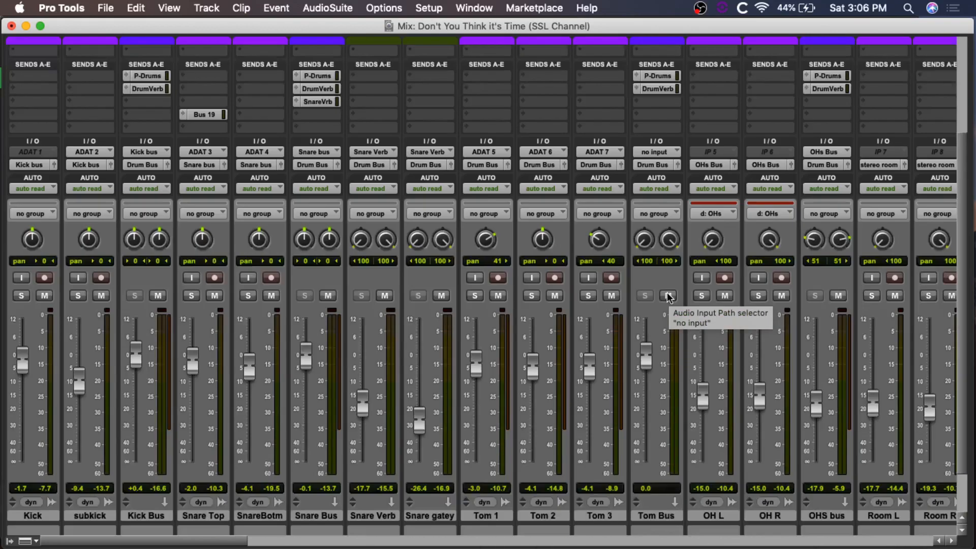
scroll(667, 298, up, 5)
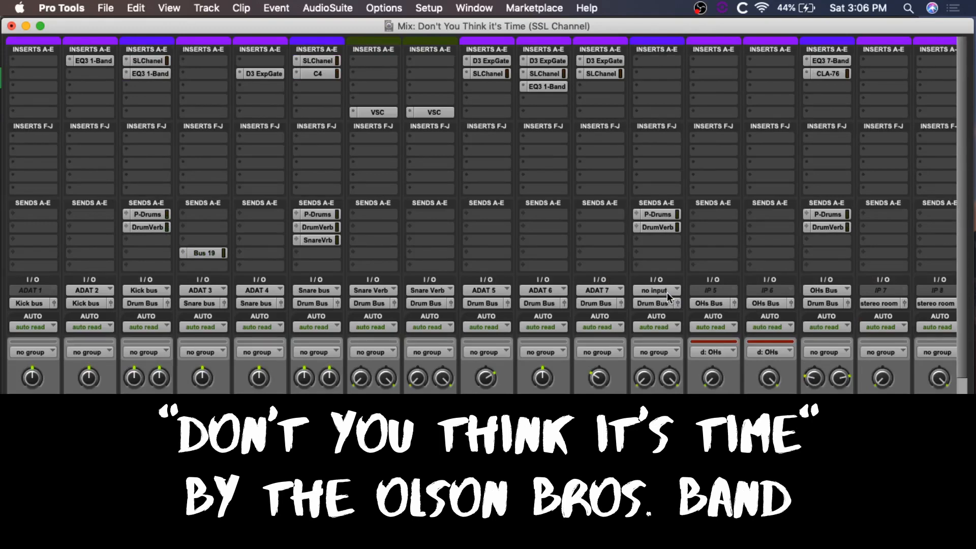
scroll(667, 292, down, 5)
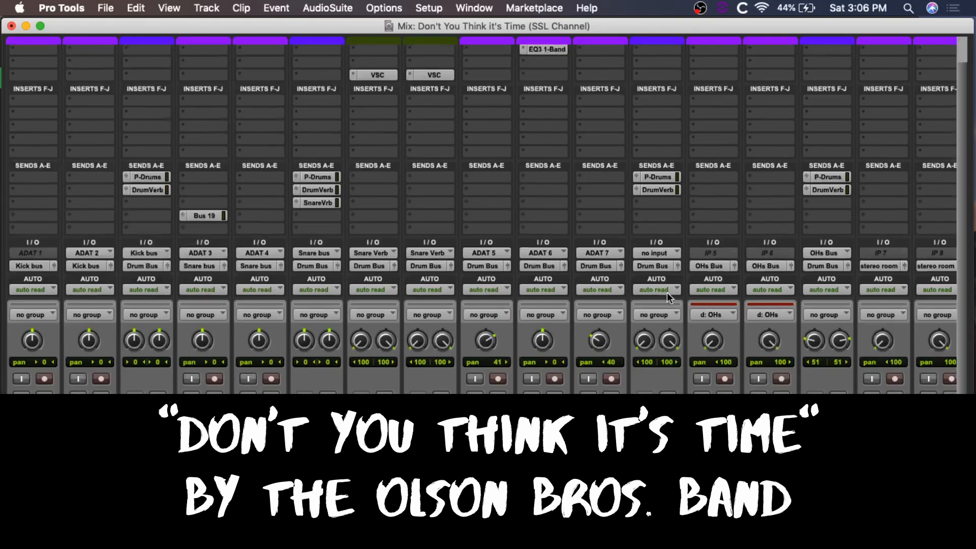
scroll(712, 304, right, 5)
scroll(712, 304, right, 15)
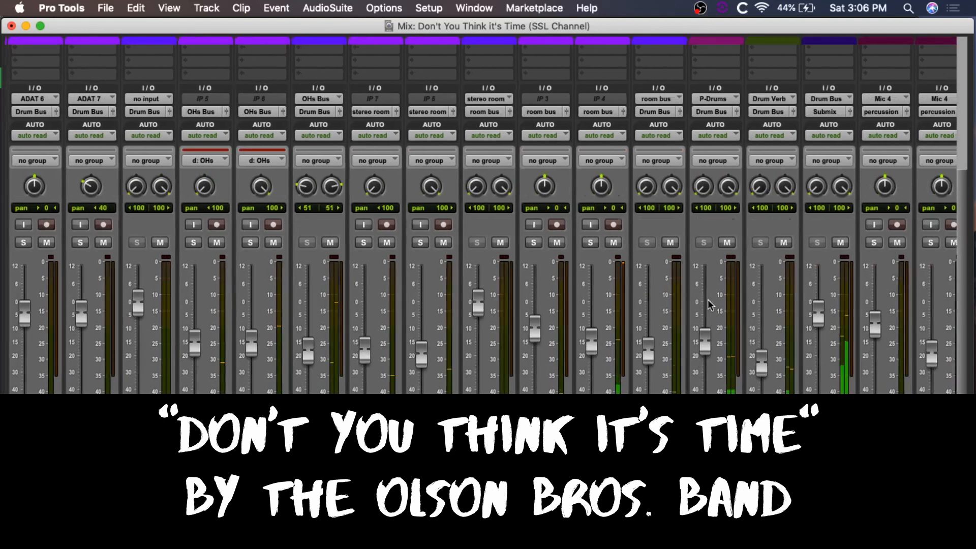
scroll(710, 306, right, 2)
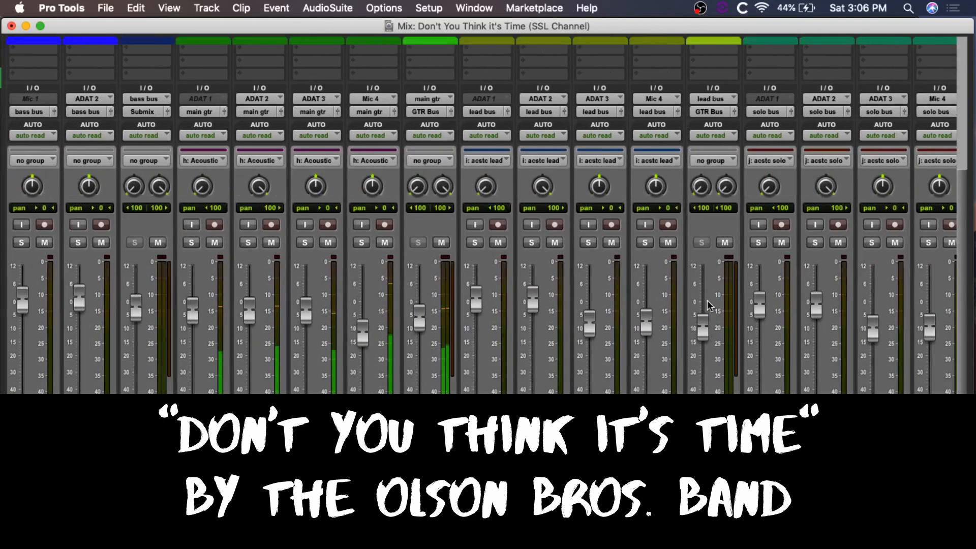
scroll(710, 306, right, 3)
scroll(711, 306, right, 3)
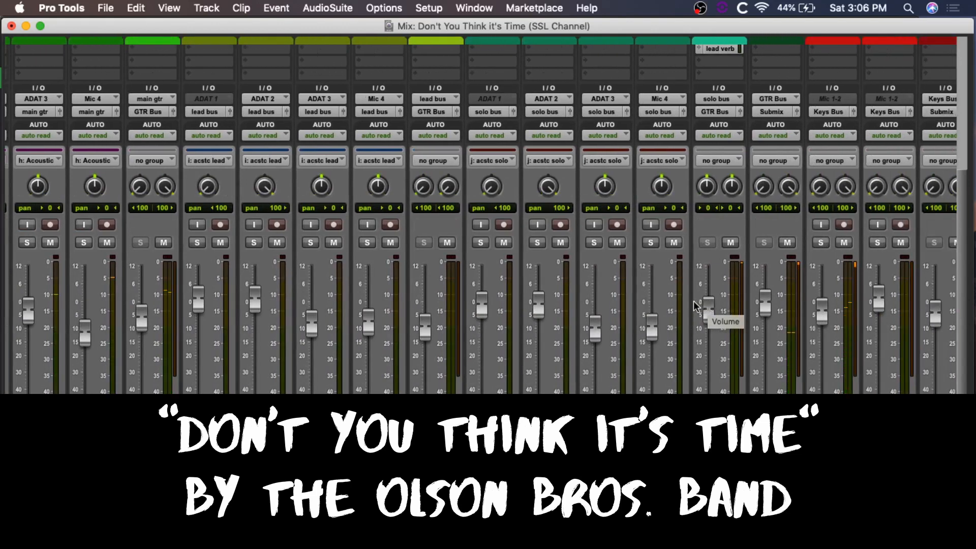
scroll(699, 305, left, 6)
scroll(697, 306, left, 4)
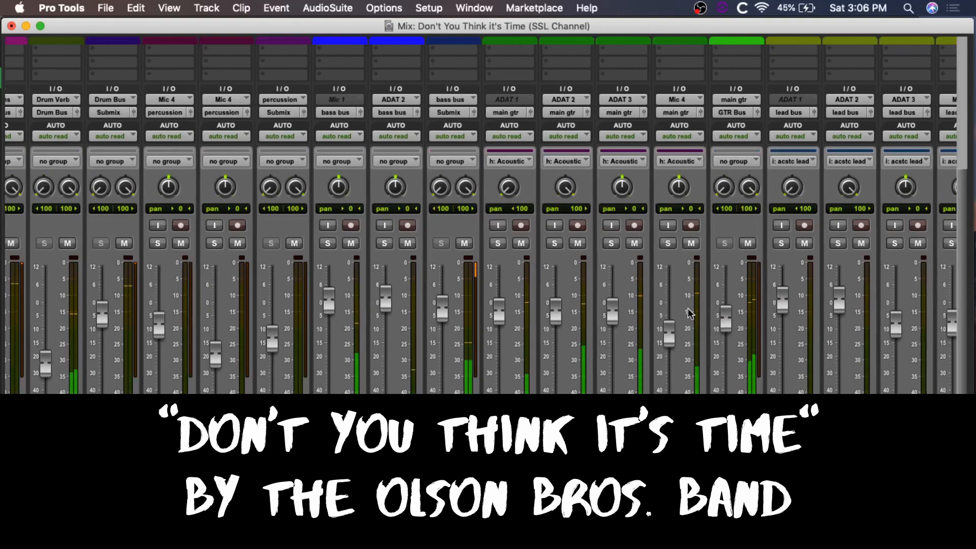
scroll(689, 313, left, 15)
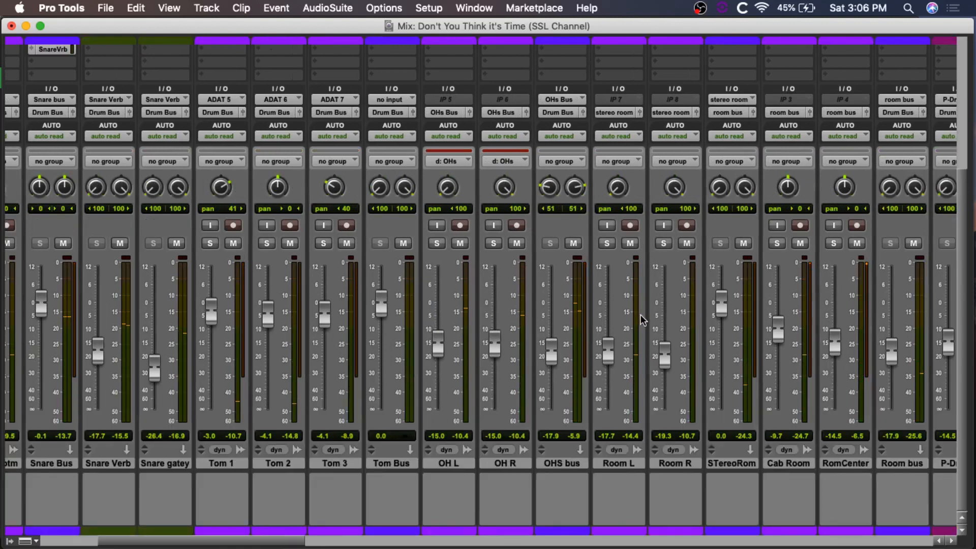
Step: Examine the drum channels' inserts, sends and track names, and inspect the EQ3 1-Band on the subkick
scroll(651, 314, up, 5)
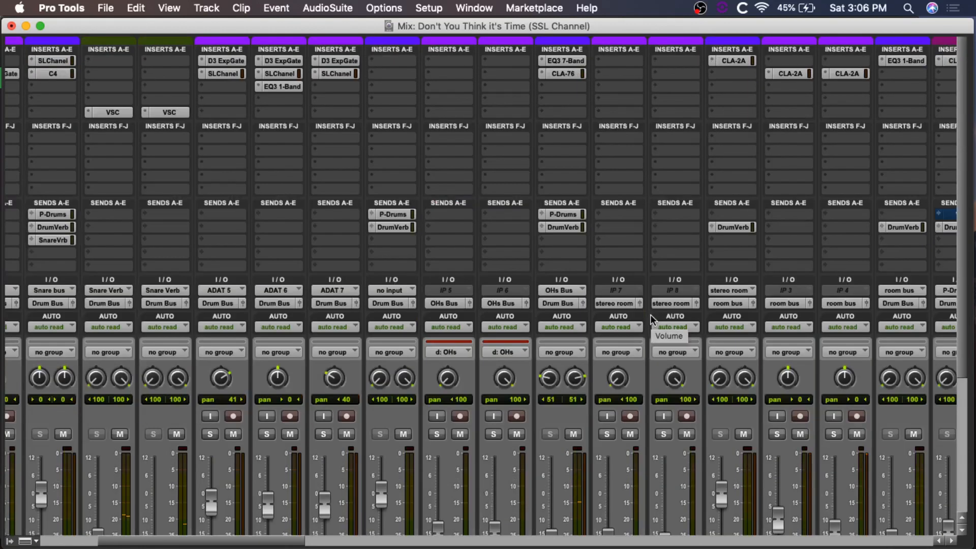
scroll(651, 314, left, 5)
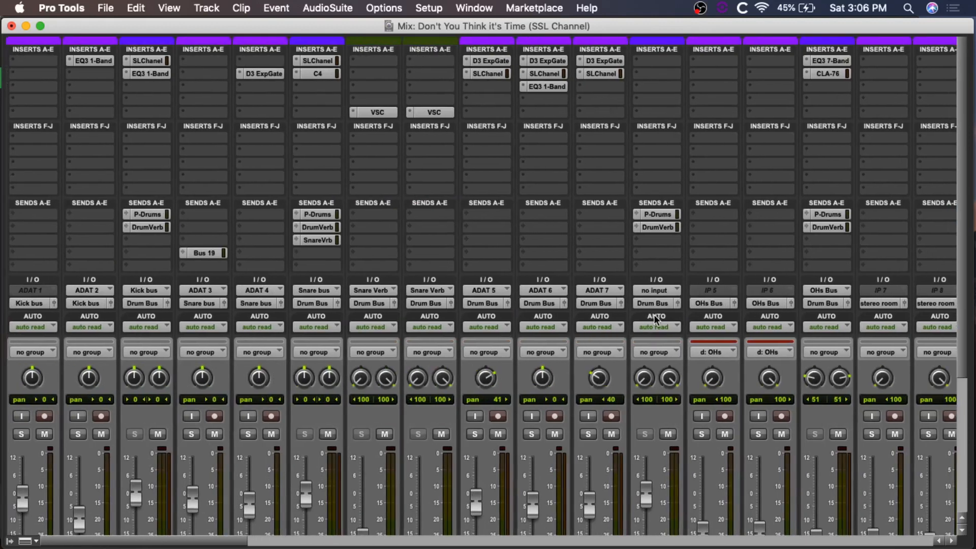
scroll(655, 320, down, 5)
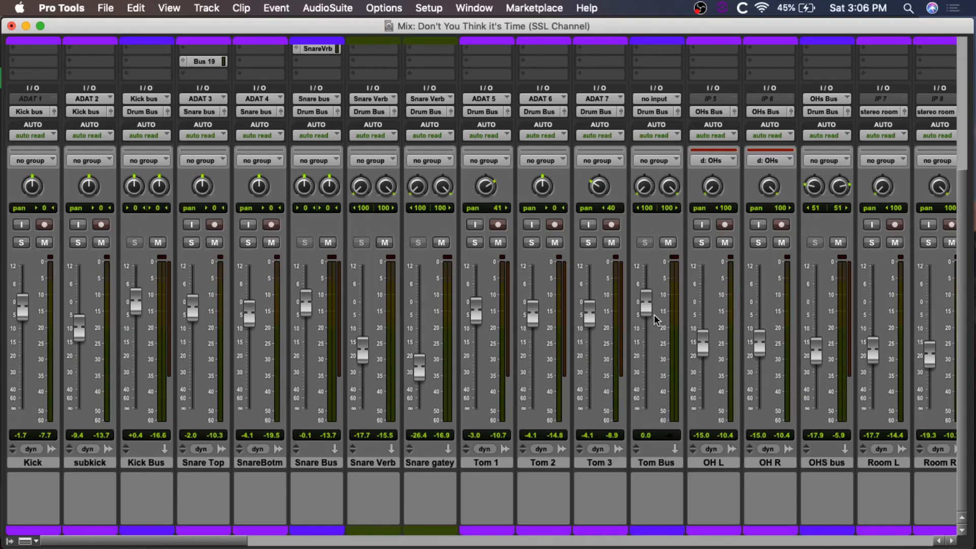
scroll(152, 273, up, 5)
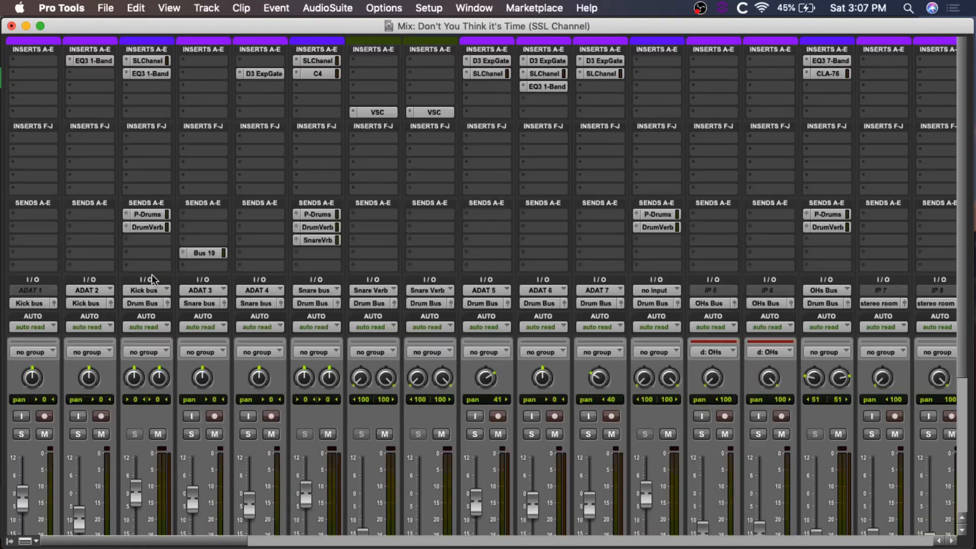
scroll(152, 274, down, 5)
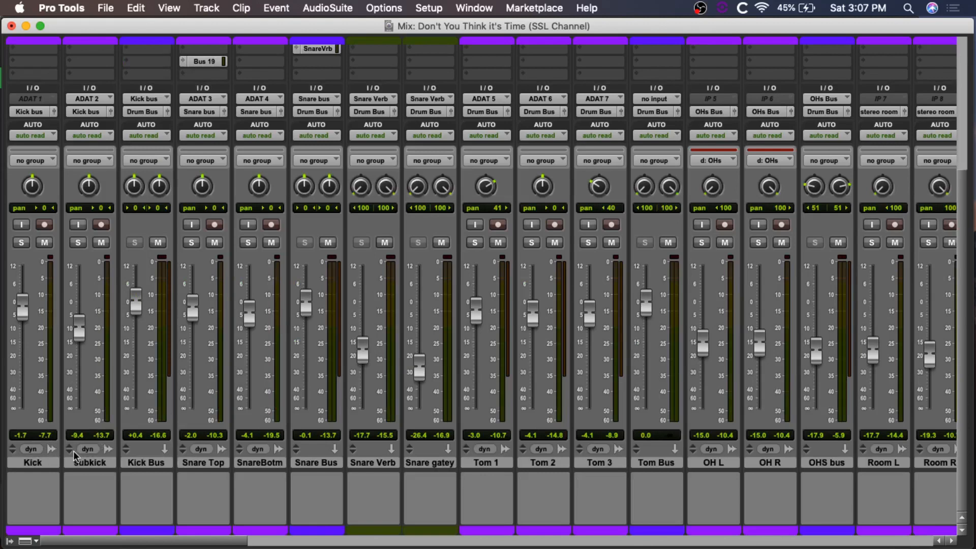
scroll(126, 355, up, 6)
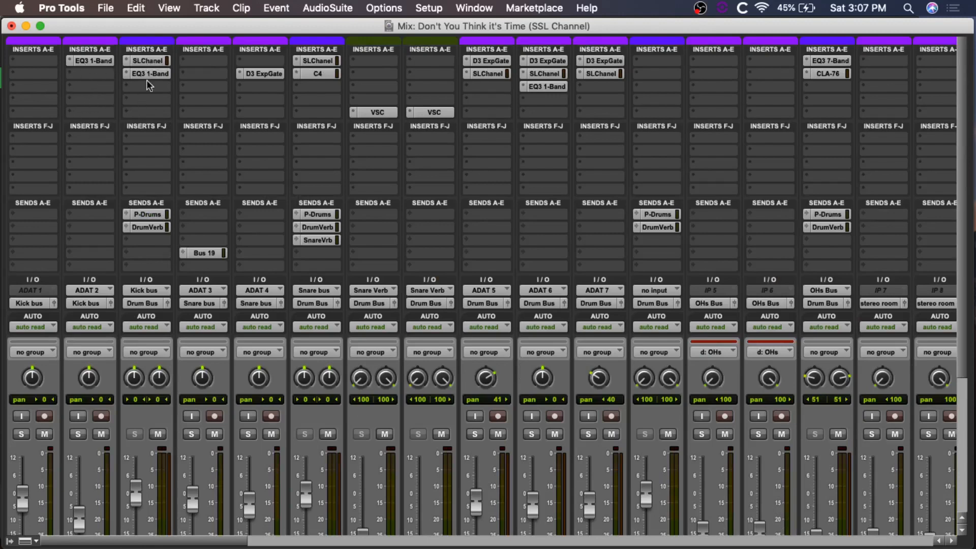
click(95, 61)
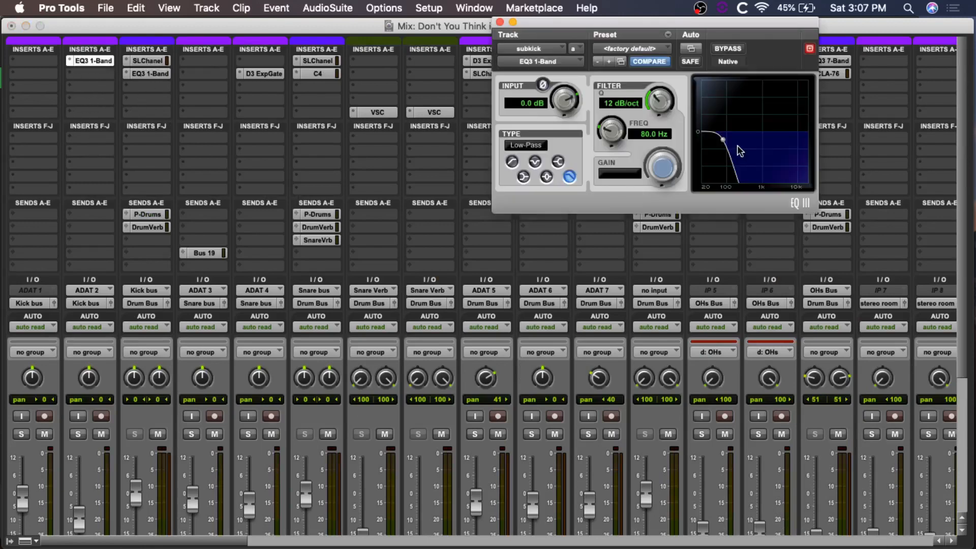
click(500, 22)
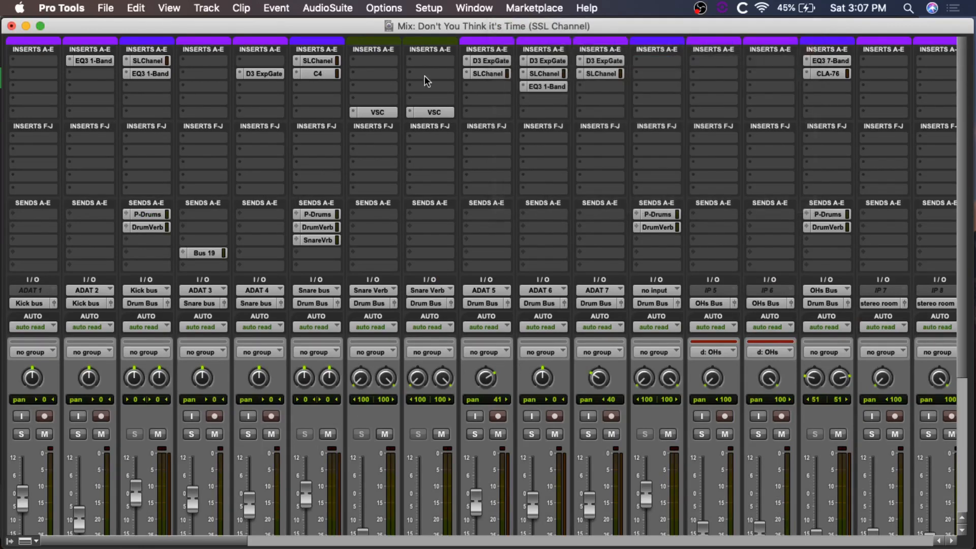
Step: Open the SSL E-Channel plug-in on the Kick Bus and solo the Kick and subkick tracks
click(147, 60)
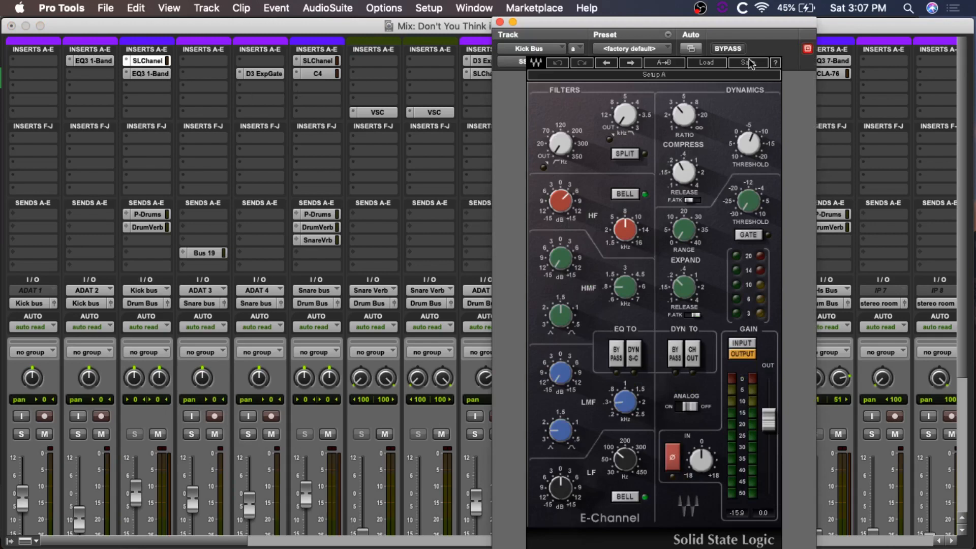
click(78, 434)
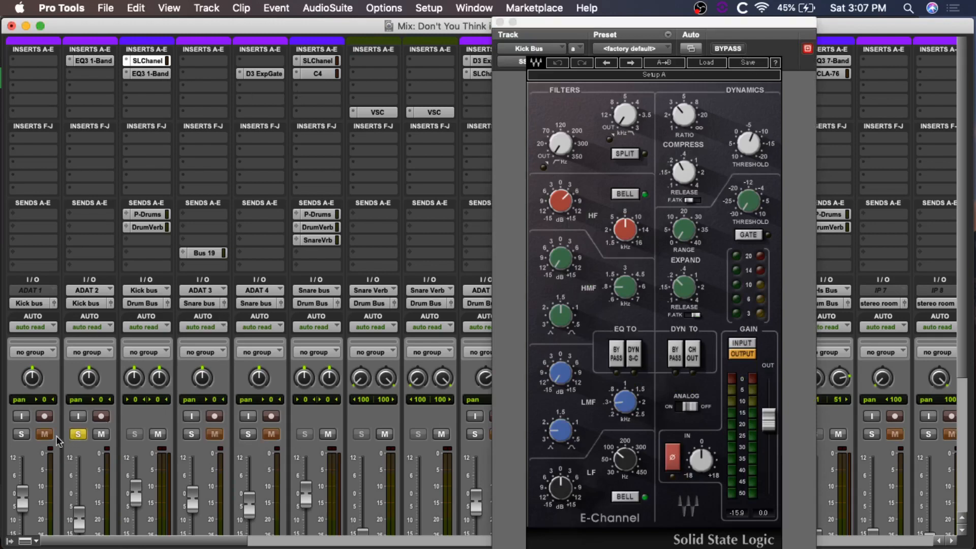
click(21, 434)
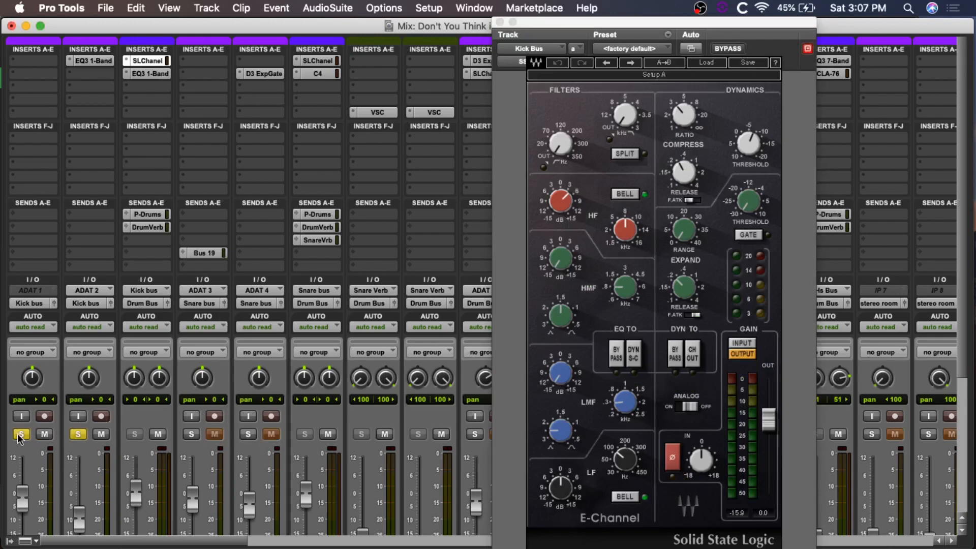
Step: Bypass the Kick Bus E-Channel and play the soloed kick from the verse 1 marker in the Edit window
click(728, 49)
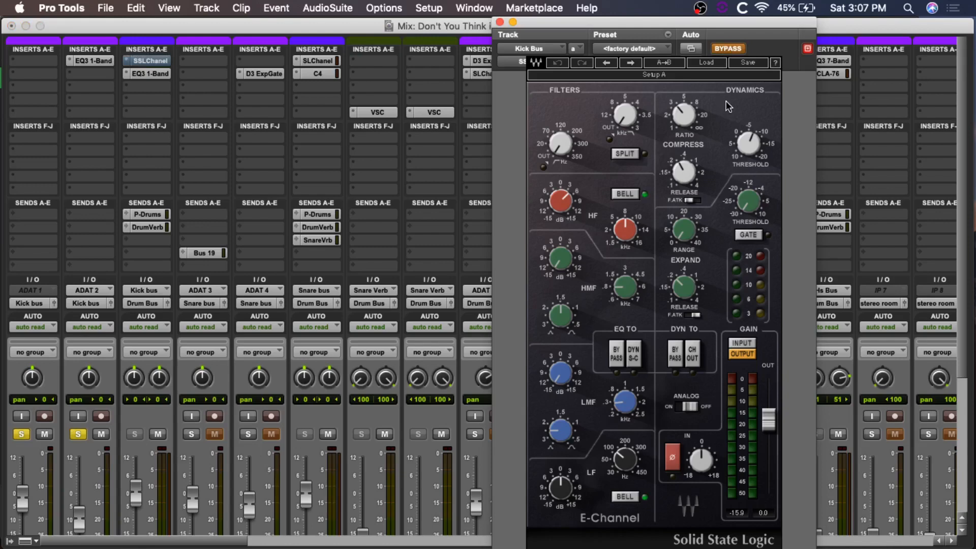
key(super+equal)
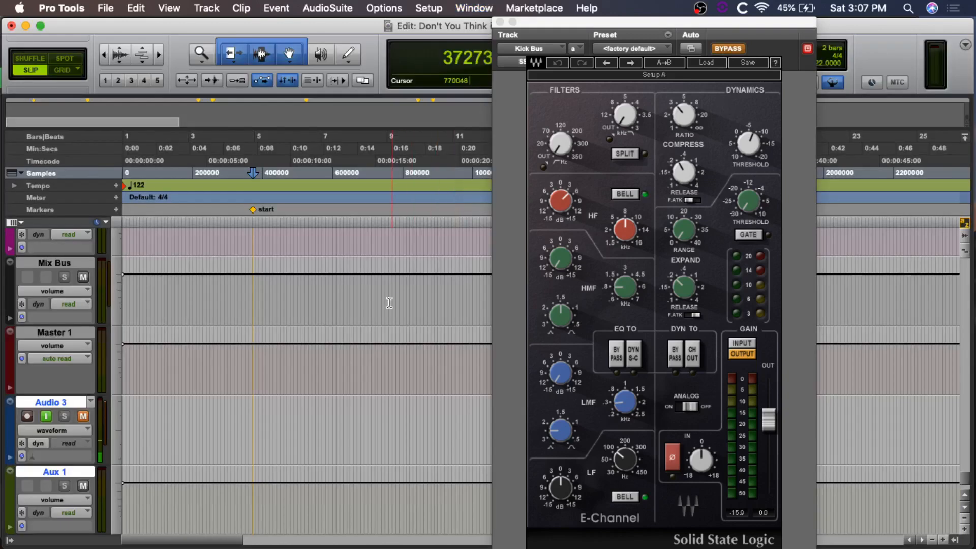
scroll(378, 318, right, 10)
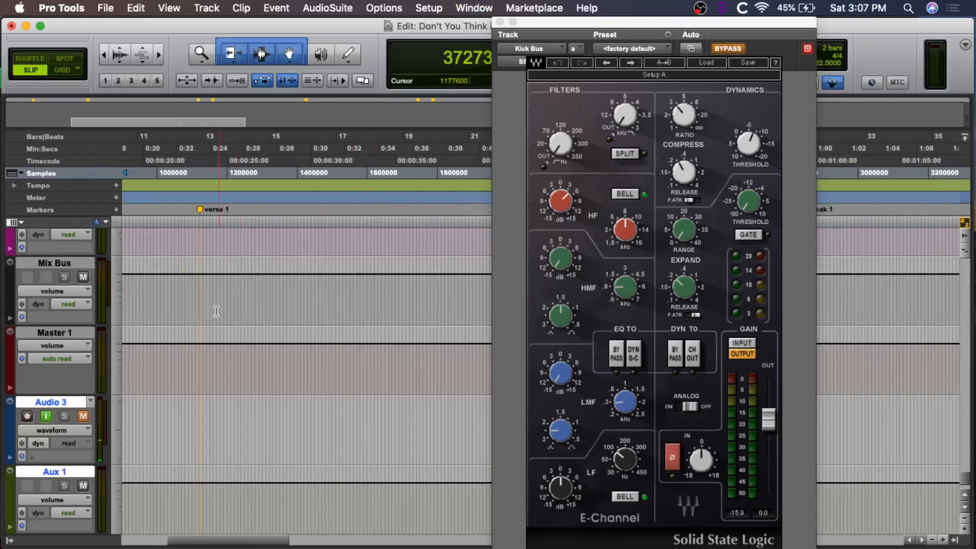
key(space)
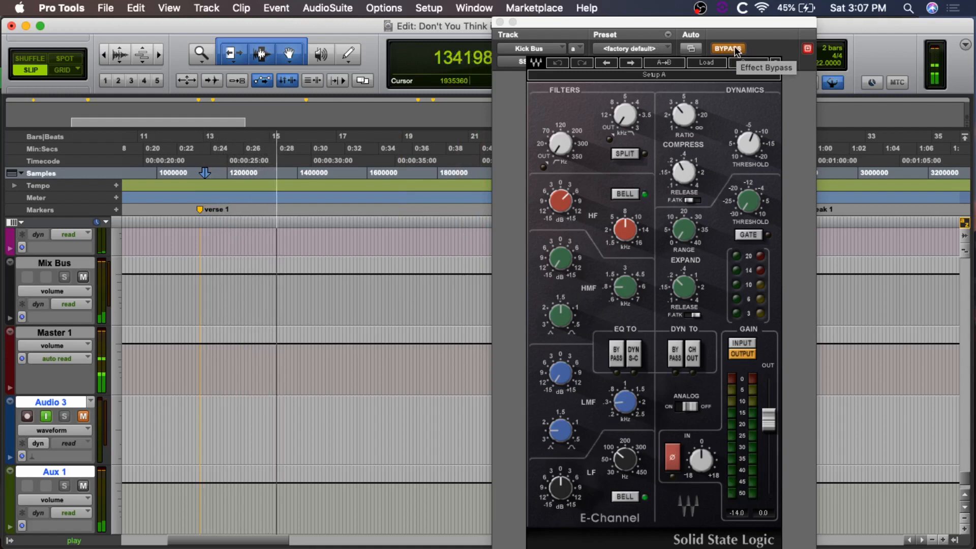
key(space)
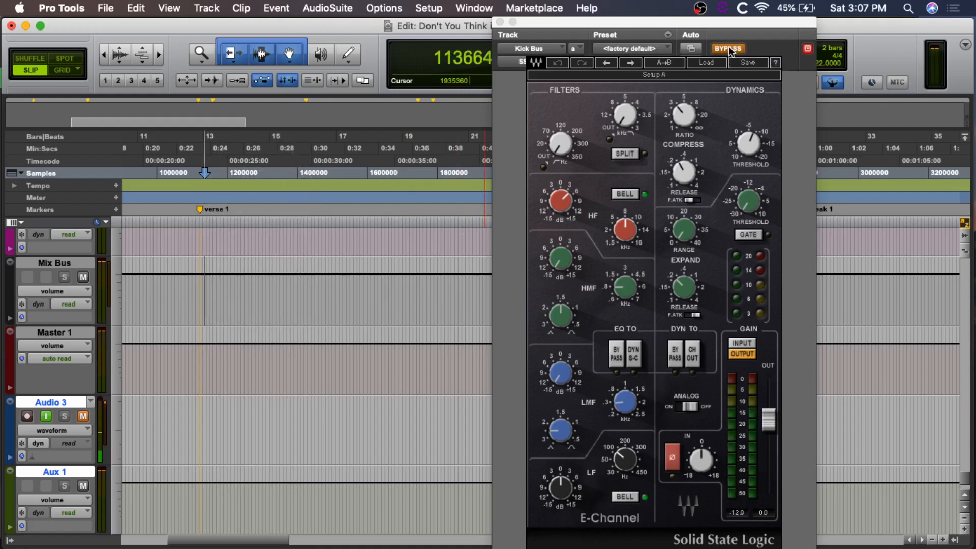
key(space)
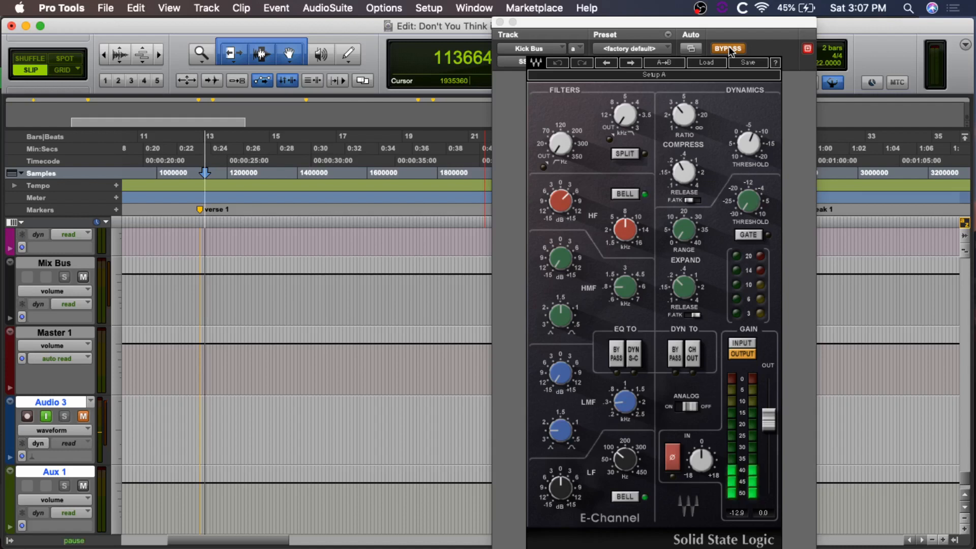
Step: Compare the kick with and without the E-Channel during playback, then stop with the plug-in active
click(731, 51)
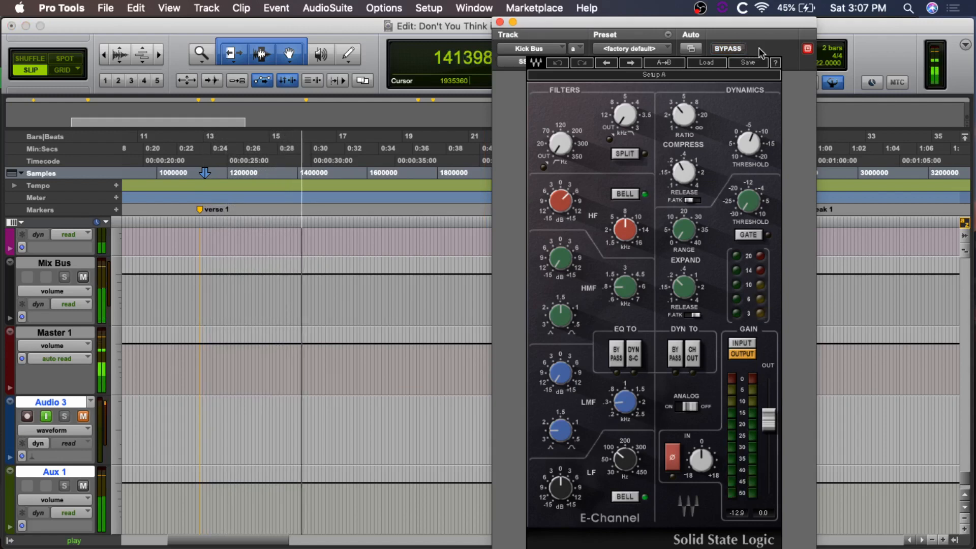
click(746, 49)
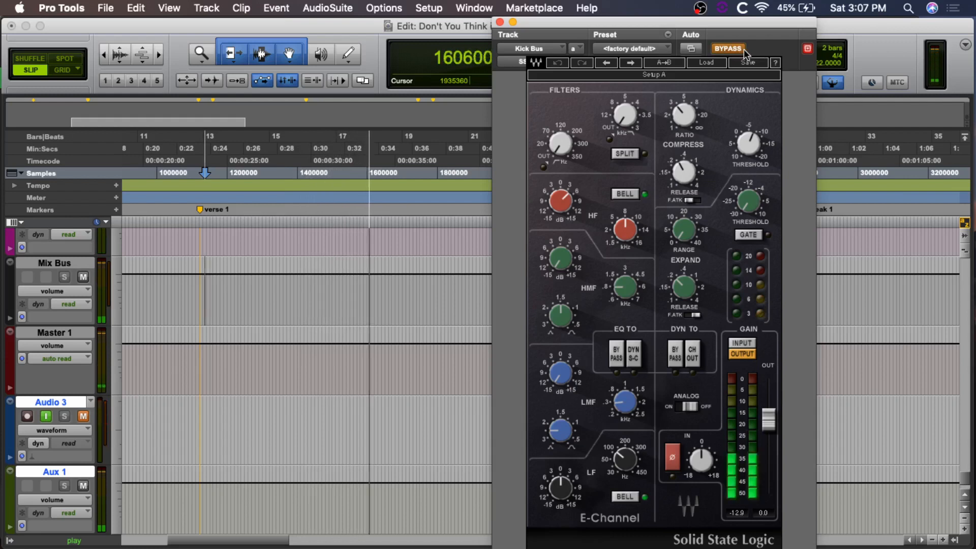
click(733, 50)
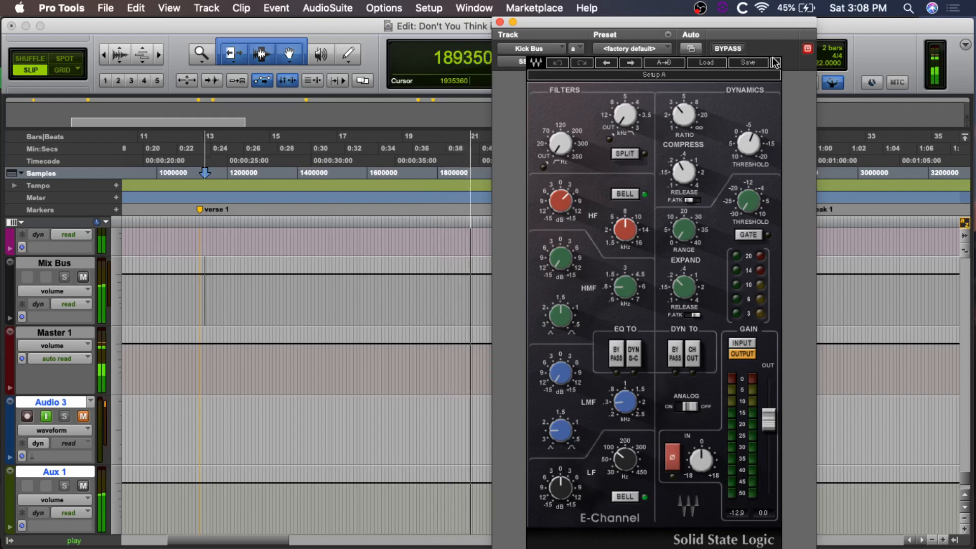
key(space)
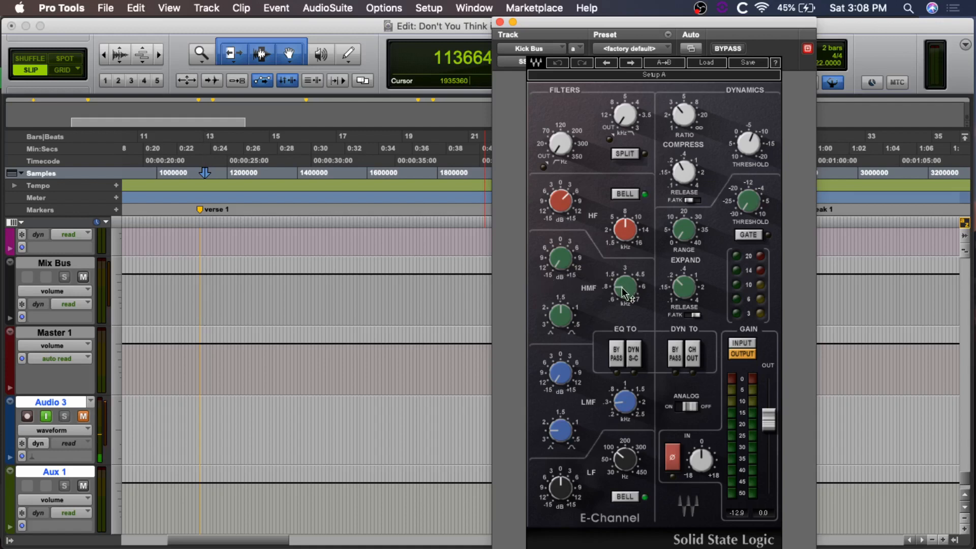
Step: Examine the E-Channel's HMF and LF settings and replay verse 1 to listen to the kick's compression
mouse_move(622, 288)
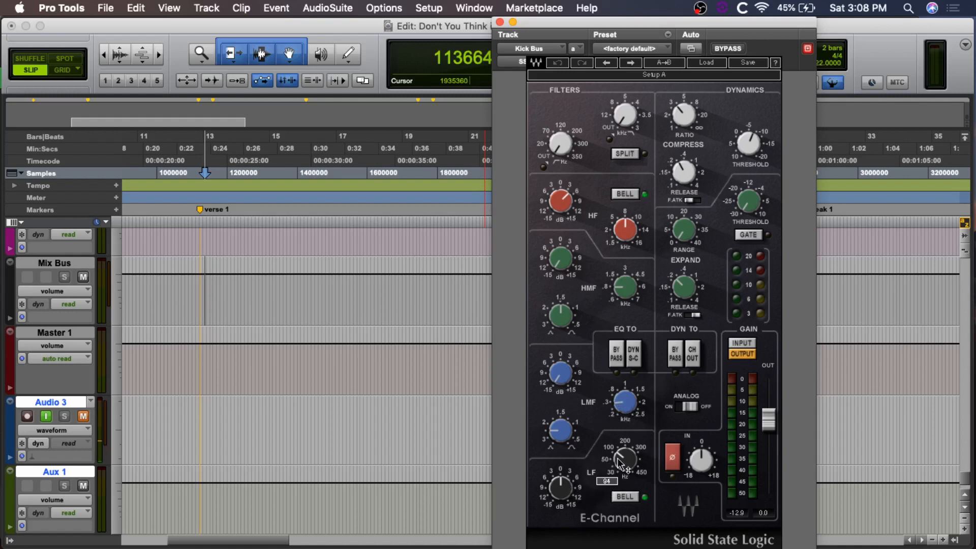
mouse_move(620, 464)
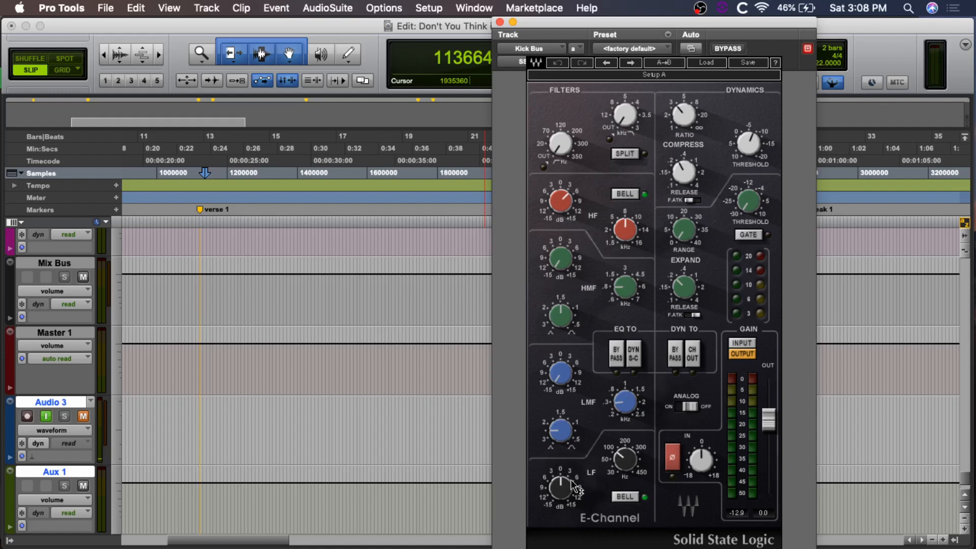
mouse_move(572, 492)
key(space)
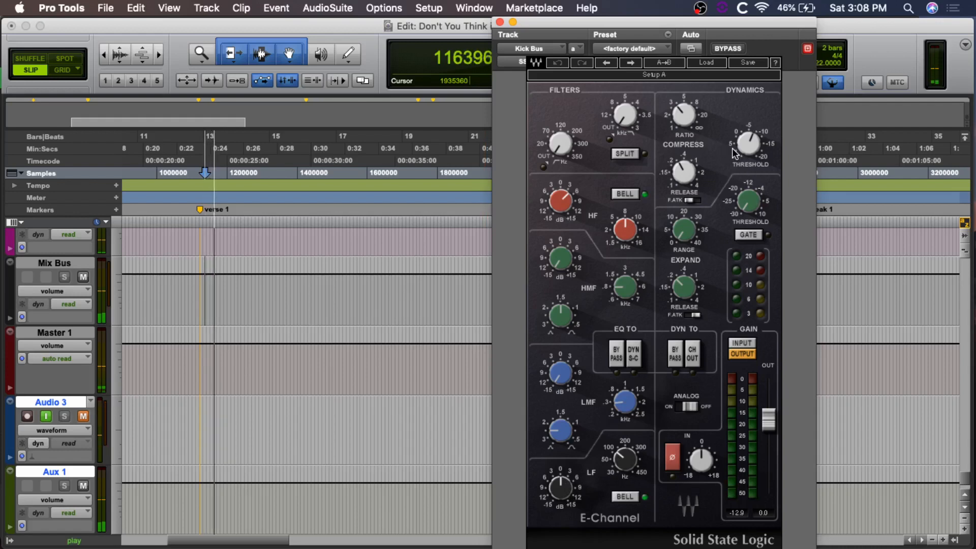
key(space)
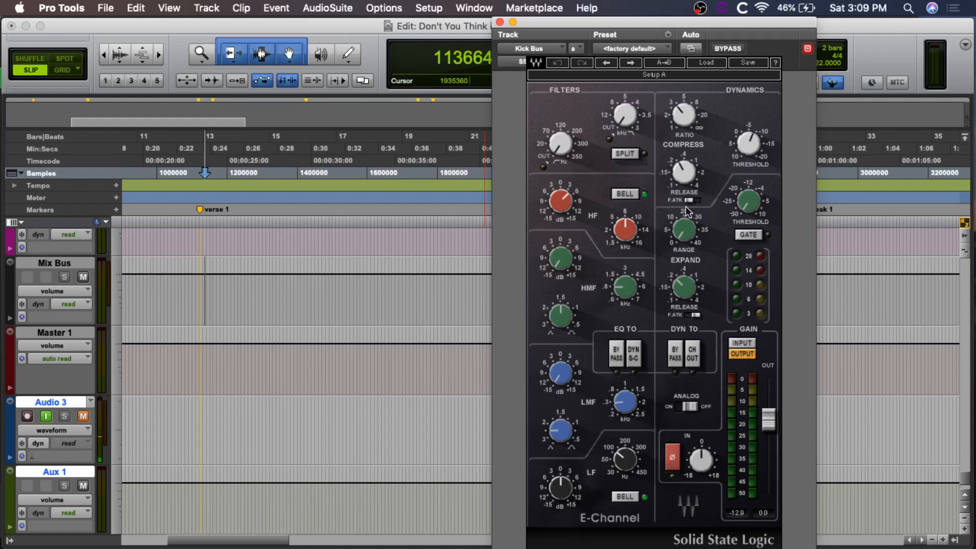
key(space)
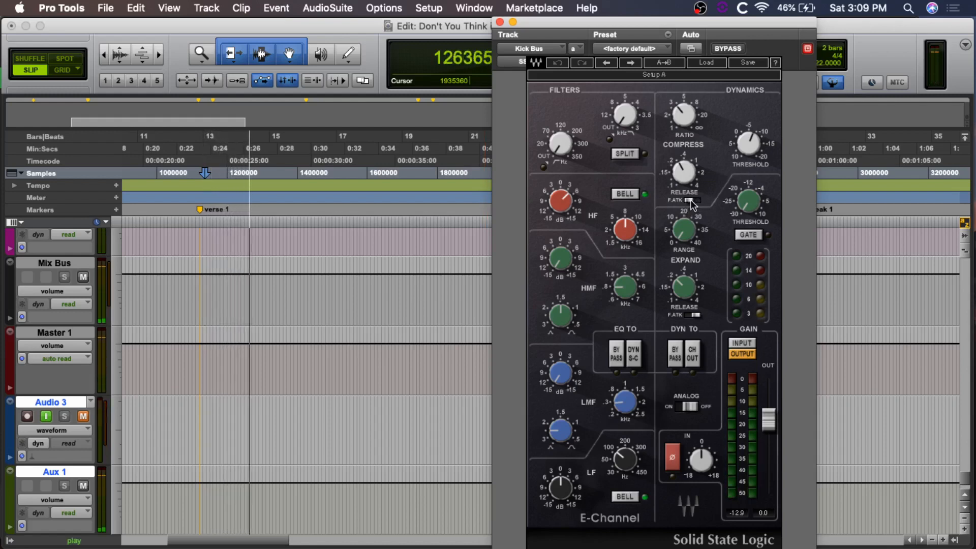
Step: Toggle the fast attack switch of the Kick Bus compressor while listening to the kick, then stop playback
click(693, 201)
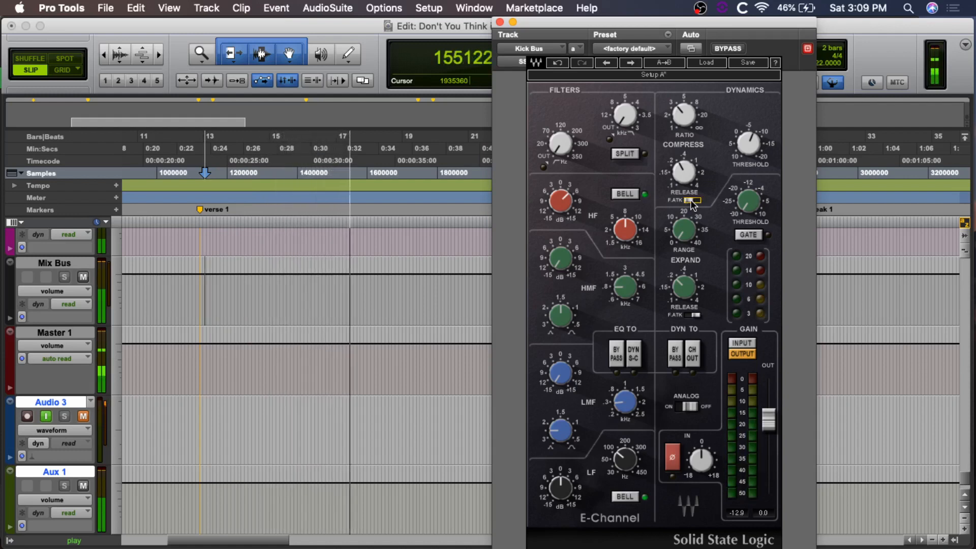
key(space)
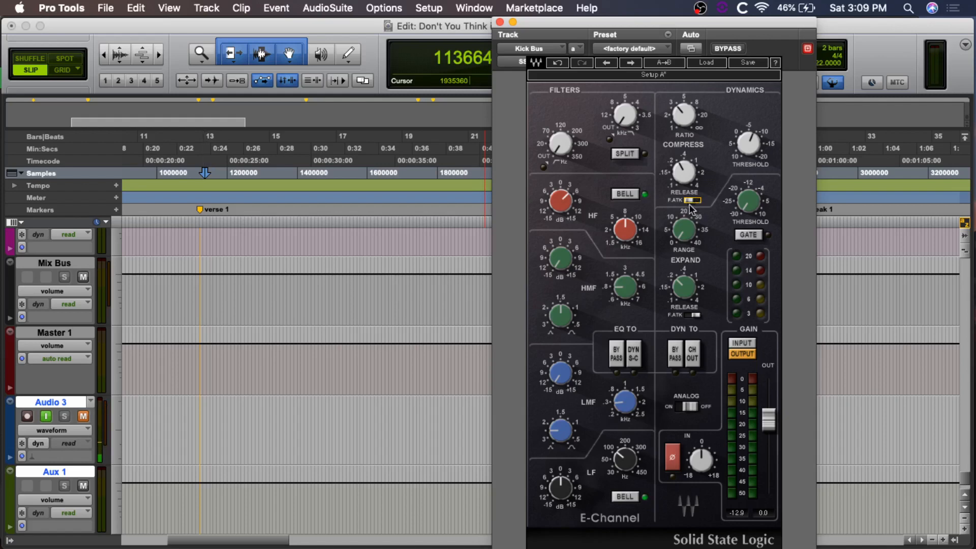
scroll(490, 260, up, 15)
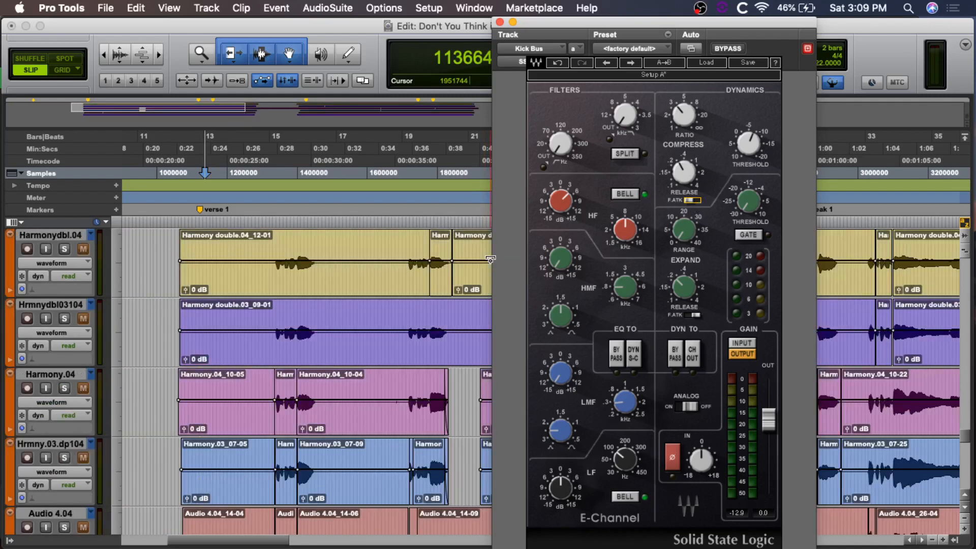
scroll(489, 261, up, 10)
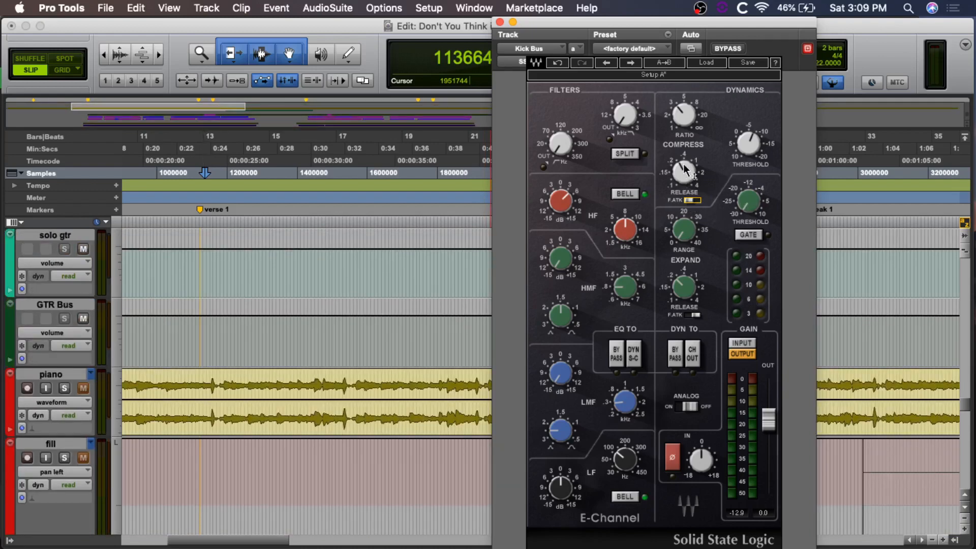
mouse_move(689, 175)
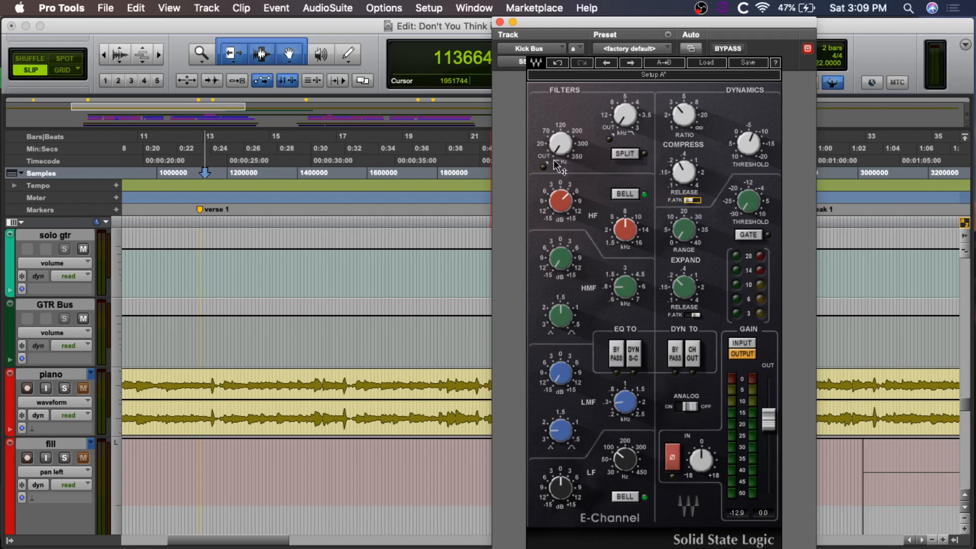
Step: Close the Kick Bus E-Channel and unsolo the subkick and Kick tracks in the Mix window
click(500, 22)
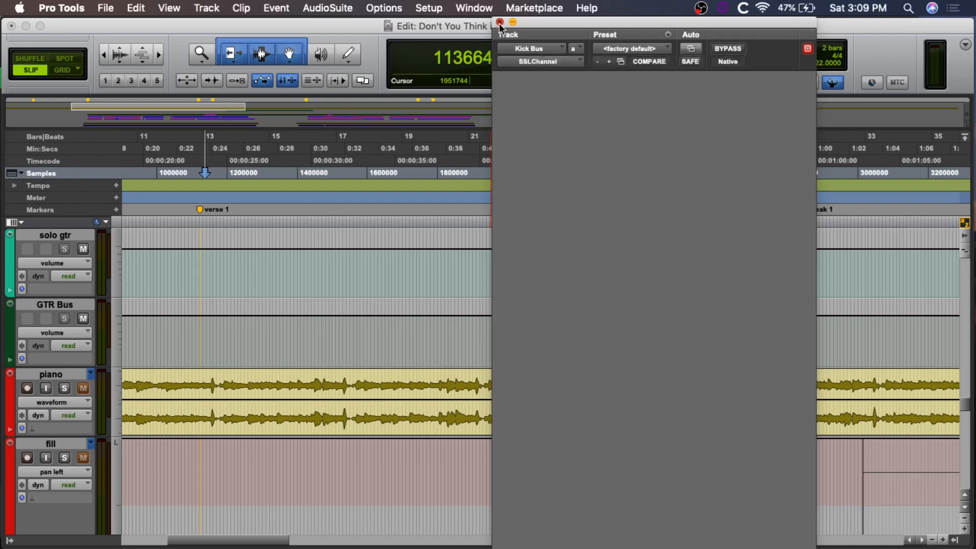
key(super+equal)
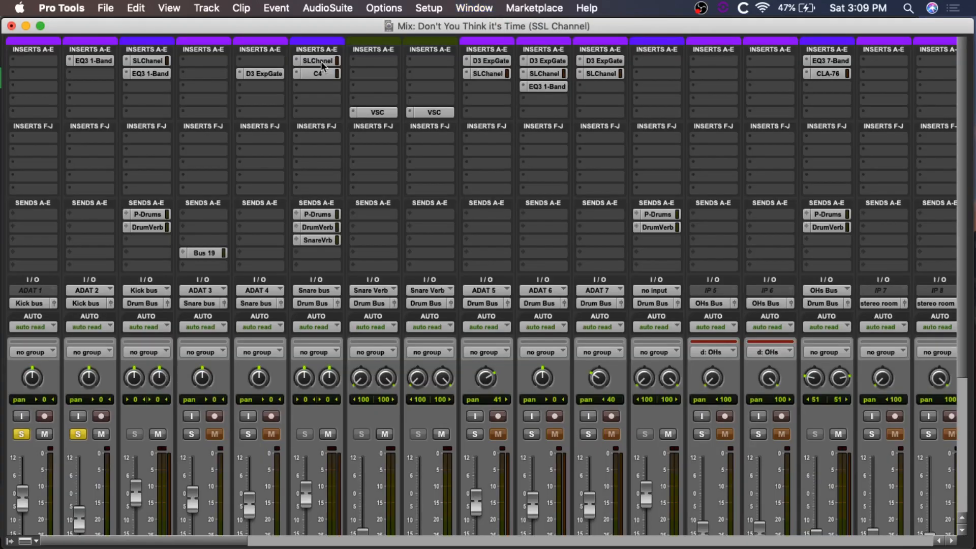
scroll(322, 149, down, 5)
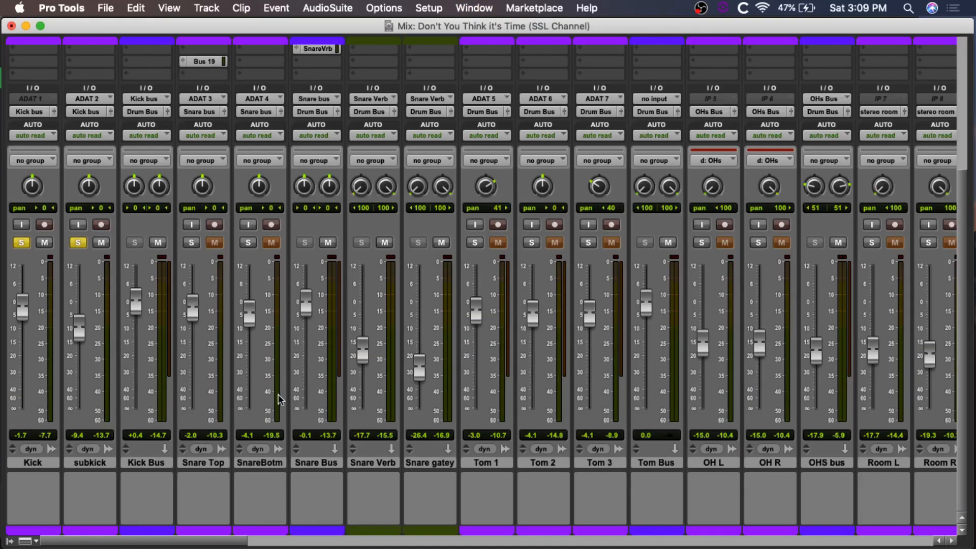
click(78, 243)
click(25, 242)
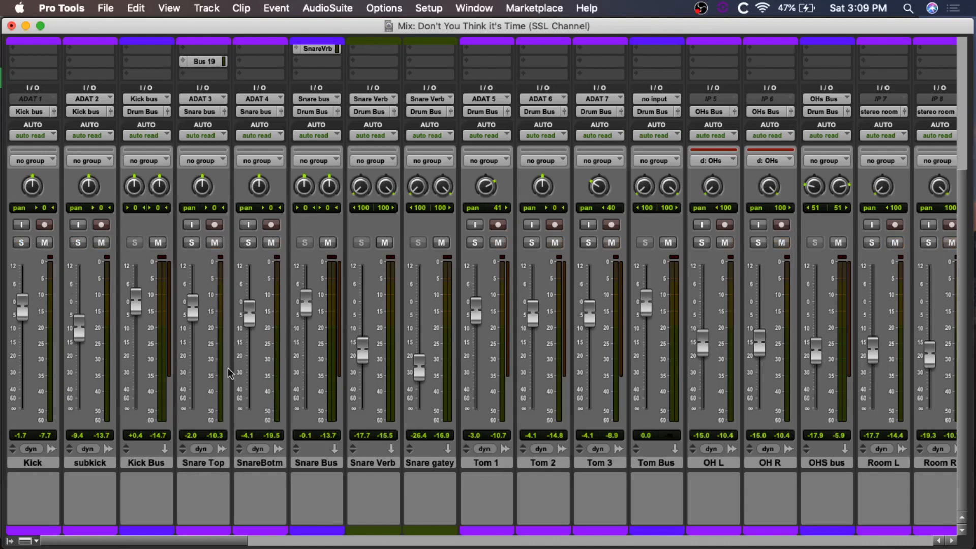
Step: Solo the SnareBotm and Snare Top tracks and open the E-Channel on the Snare Bus
click(247, 242)
click(191, 243)
scroll(296, 269, up, 5)
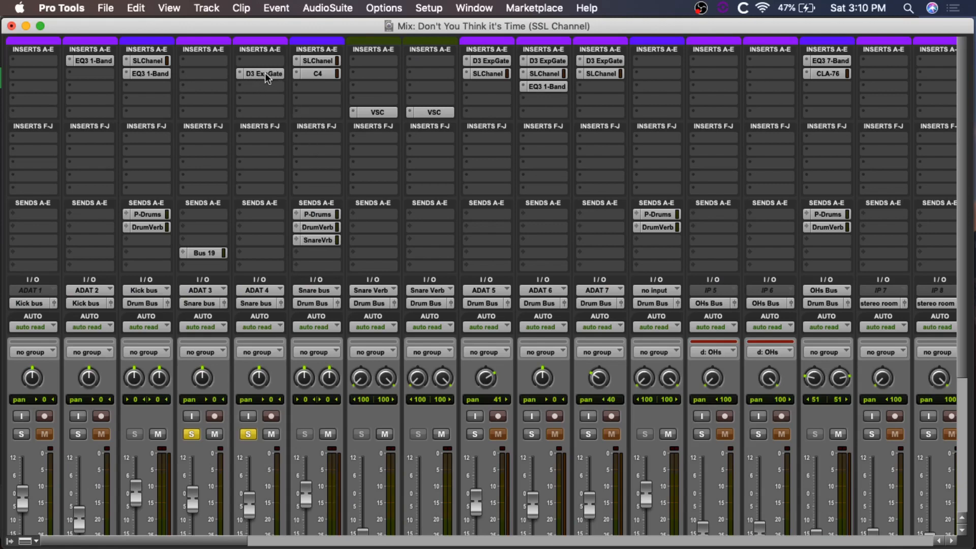
scroll(267, 96, down, 5)
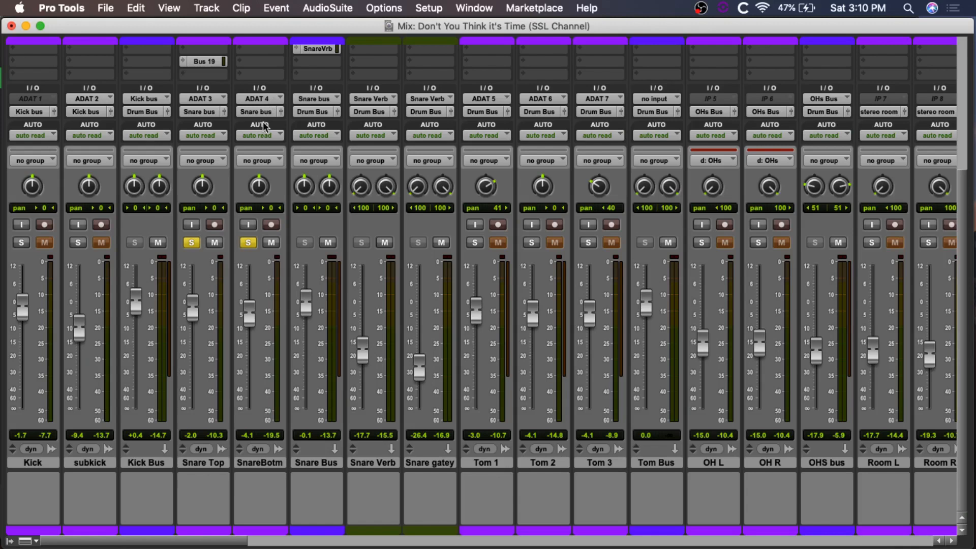
scroll(263, 124, up, 5)
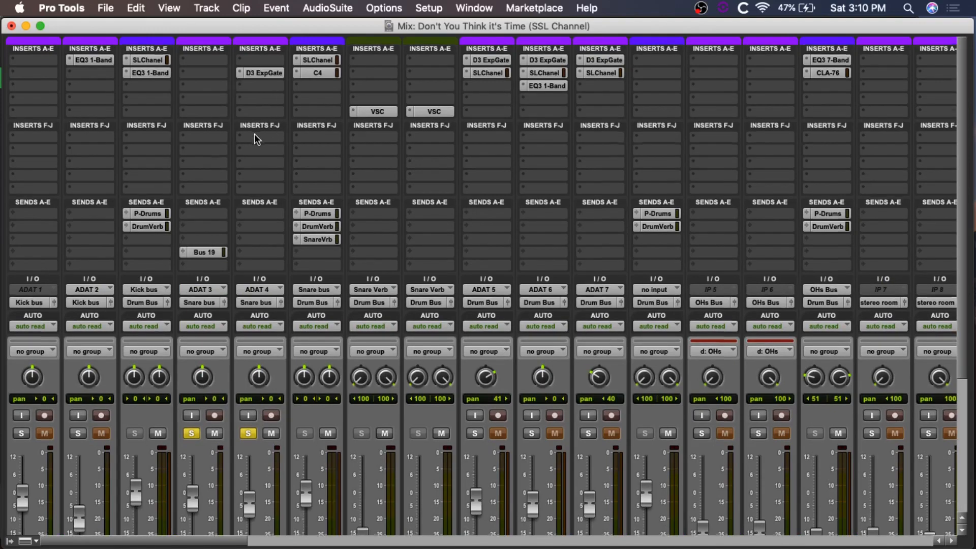
scroll(255, 136, down, 5)
scroll(257, 147, up, 5)
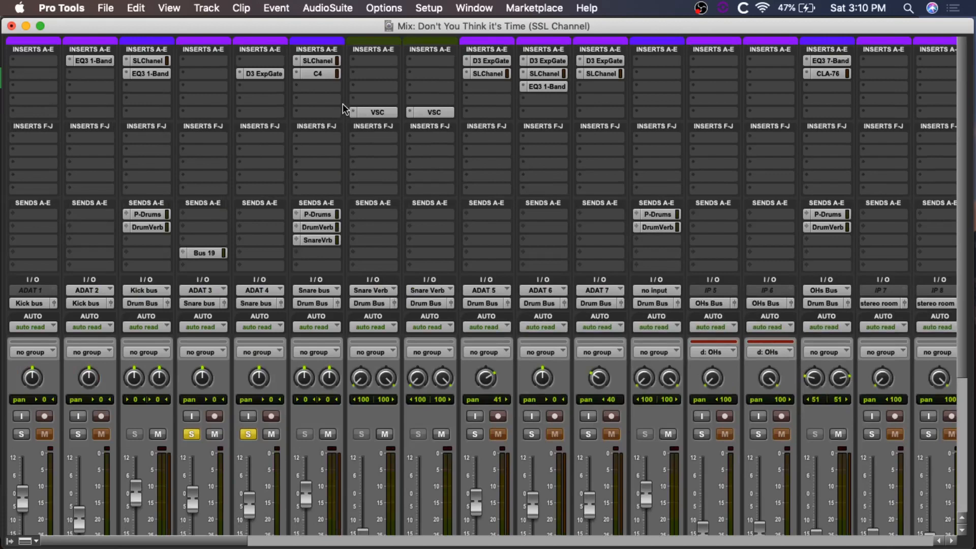
click(316, 61)
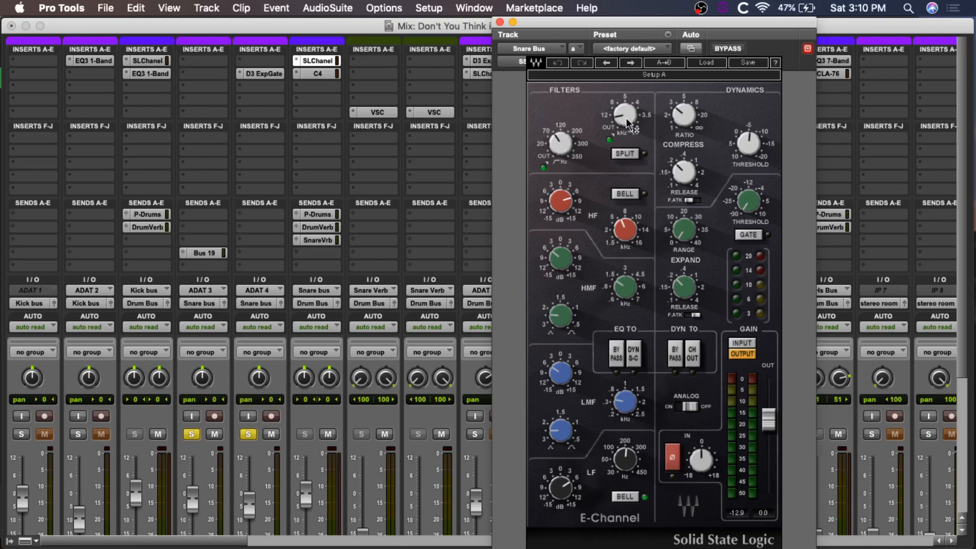
Step: Examine the filter, HF, HMF, LMF and LF settings of the Snare Bus E-Channel
mouse_move(626, 117)
mouse_move(561, 210)
mouse_move(622, 231)
mouse_move(556, 265)
mouse_move(620, 295)
drag(562, 377, 554, 374)
mouse_move(620, 403)
mouse_move(624, 467)
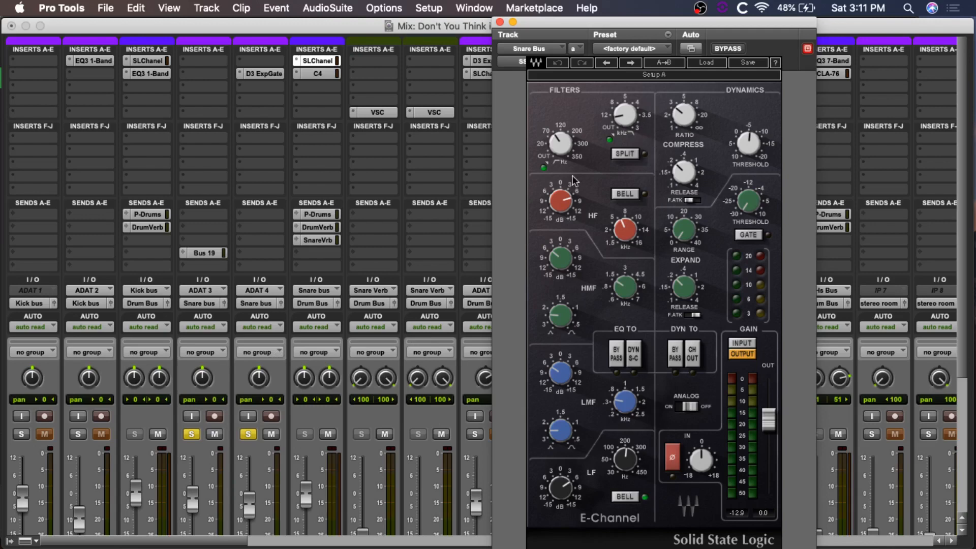
Step: Compare the snare with the E-Channel bypassed and active, and with only its dynamics section bypassed and re-enabled
click(728, 49)
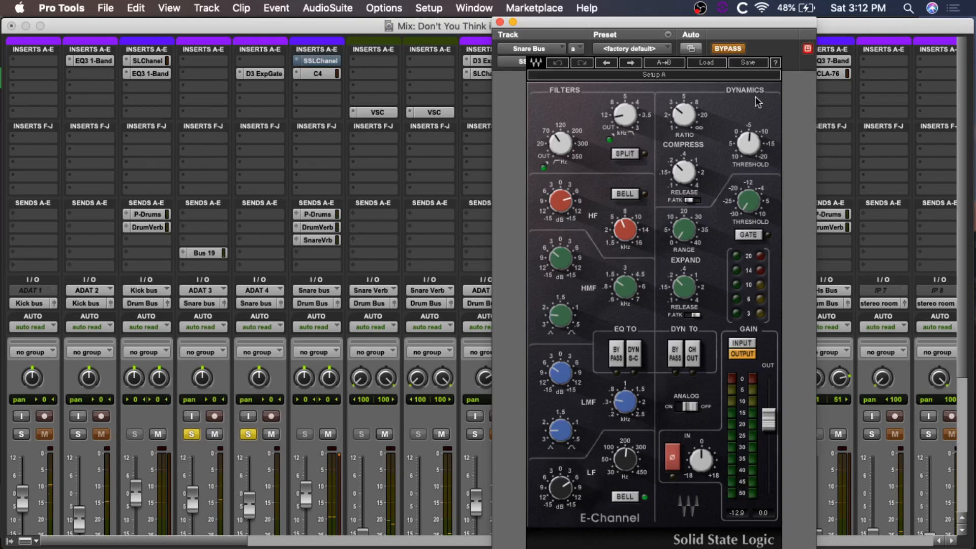
click(728, 49)
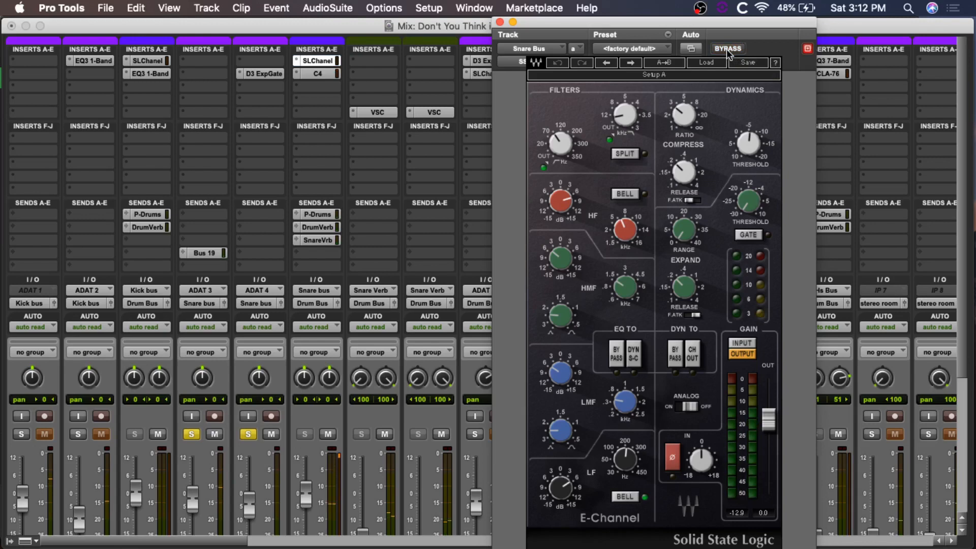
click(728, 49)
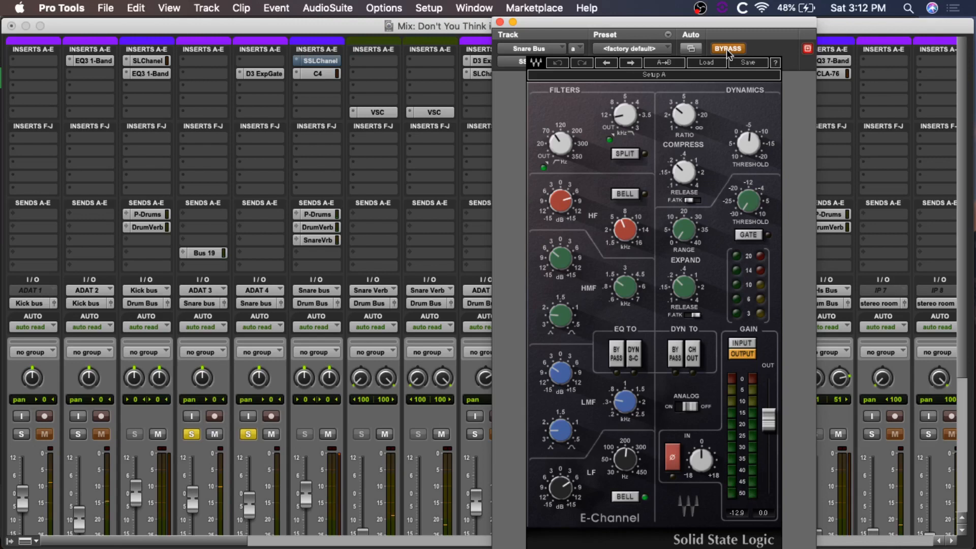
click(727, 49)
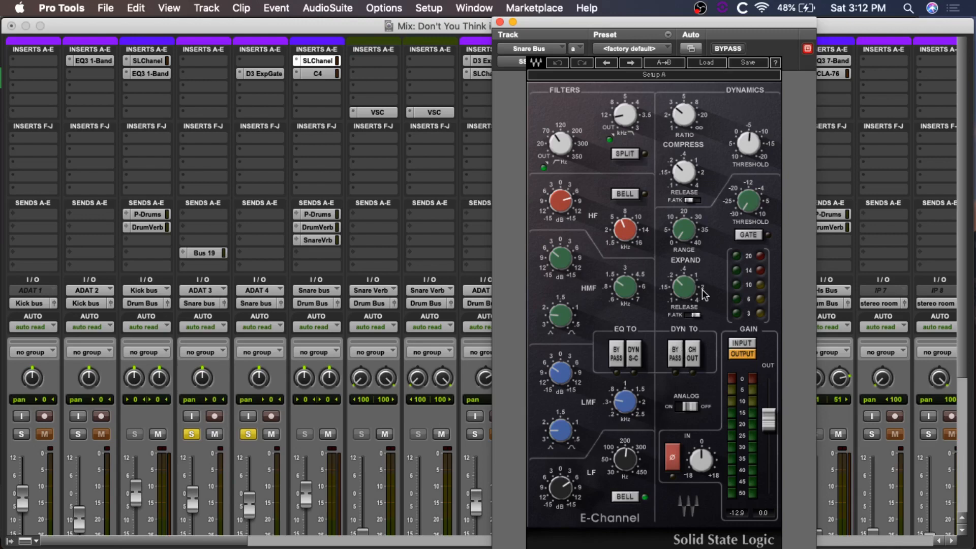
click(675, 358)
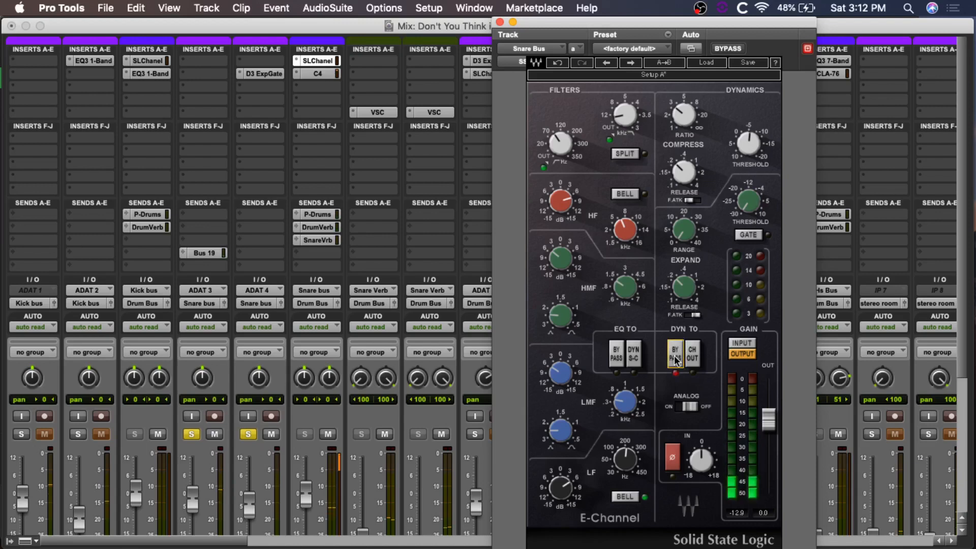
click(675, 359)
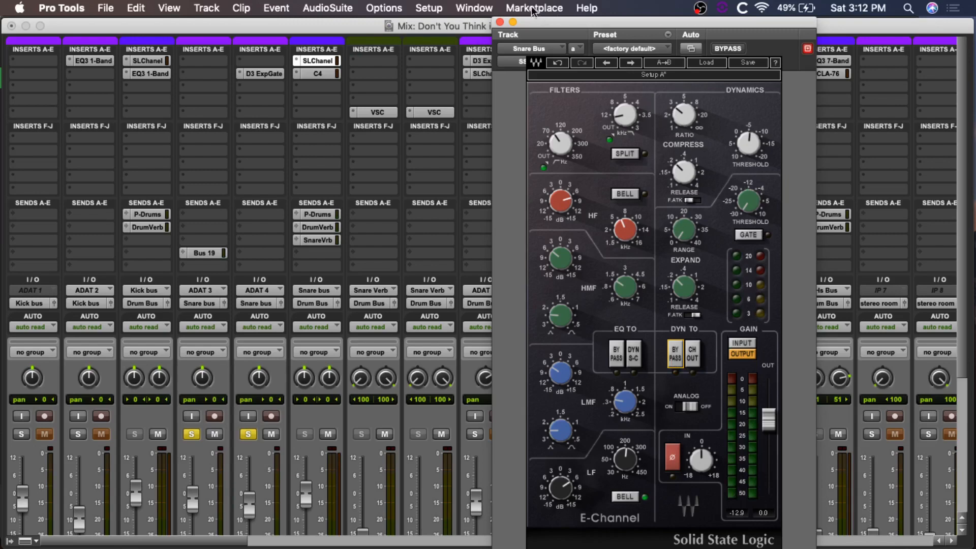
Step: Close the Snare Bus E-Channel and unsolo the SnareBotm and Snare Top tracks
click(500, 23)
scroll(600, 206, down, 5)
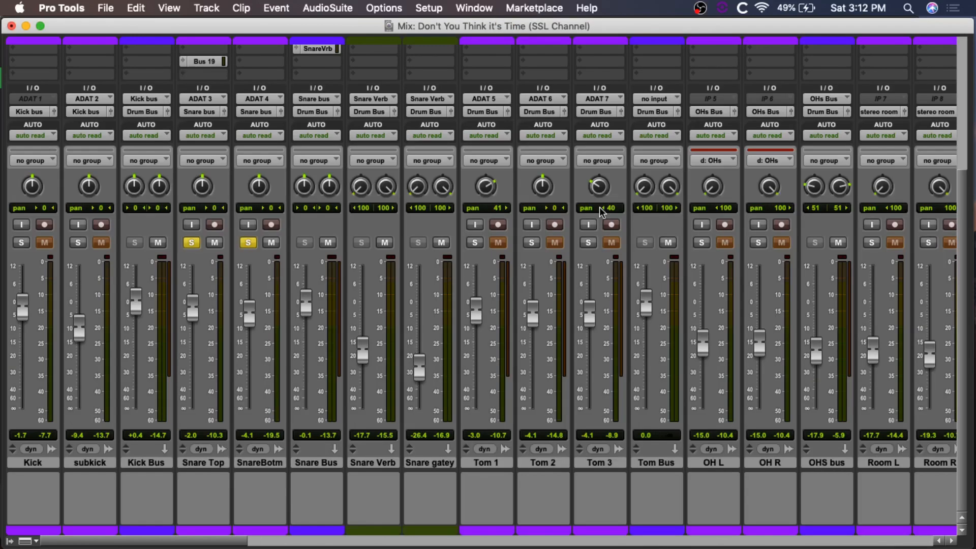
click(250, 244)
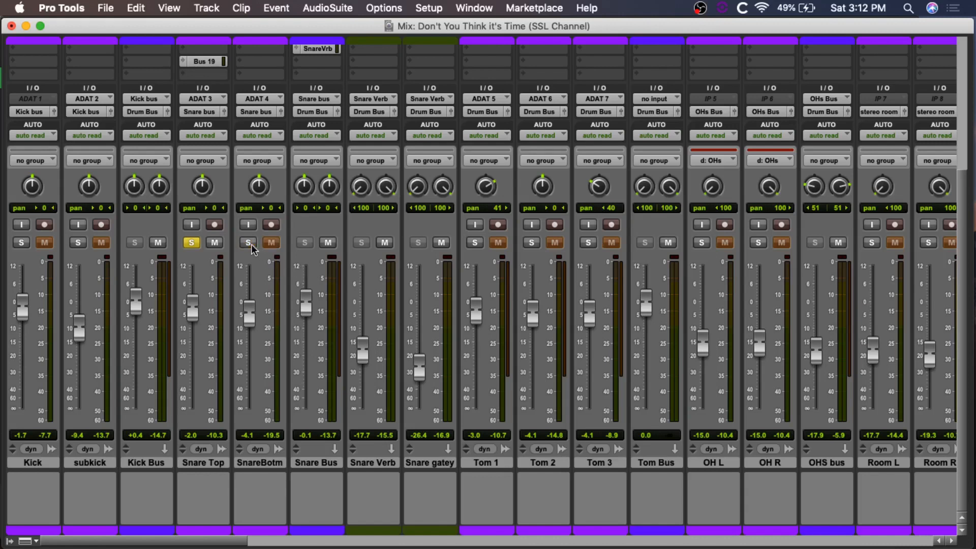
click(194, 244)
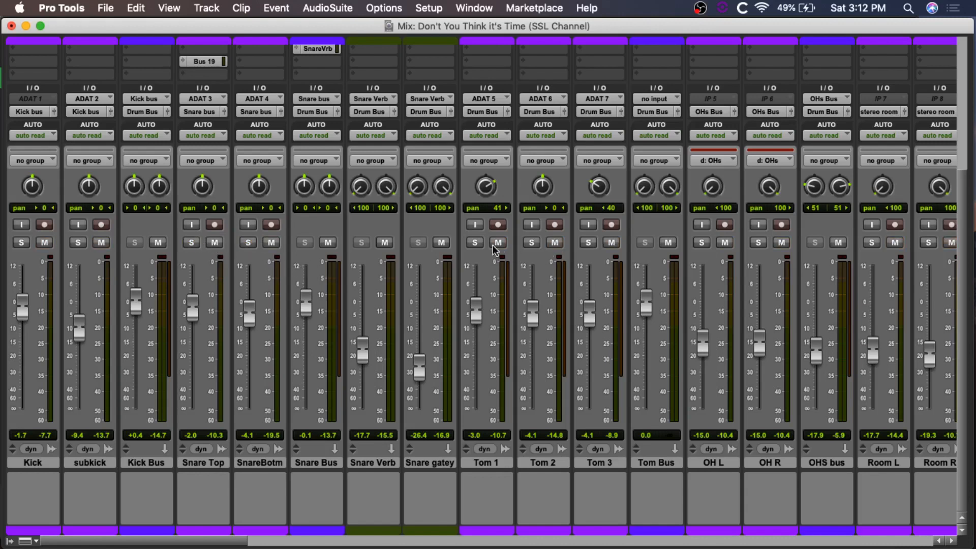
Step: Solo the Tom 1, Tom 2 and Tom 3 tracks and return to their inserts
click(475, 242)
click(532, 243)
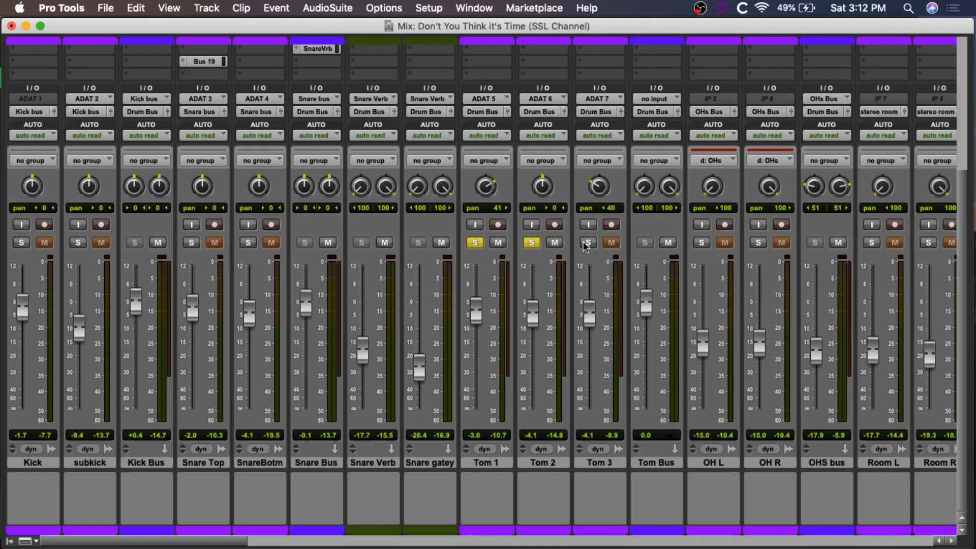
click(589, 243)
scroll(528, 193, up, 5)
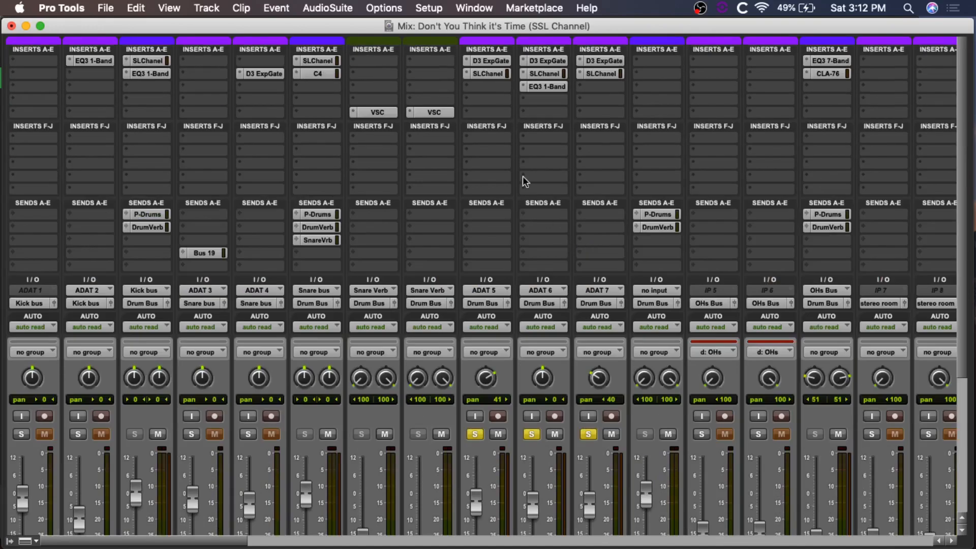
Step: Locate the tom tracks in the Edit window and set the playback start just before the tom hits between verse 1 and chorus 1
key(super+equal)
scroll(471, 376, down, 5)
scroll(472, 376, up, 10)
key(alt+a)
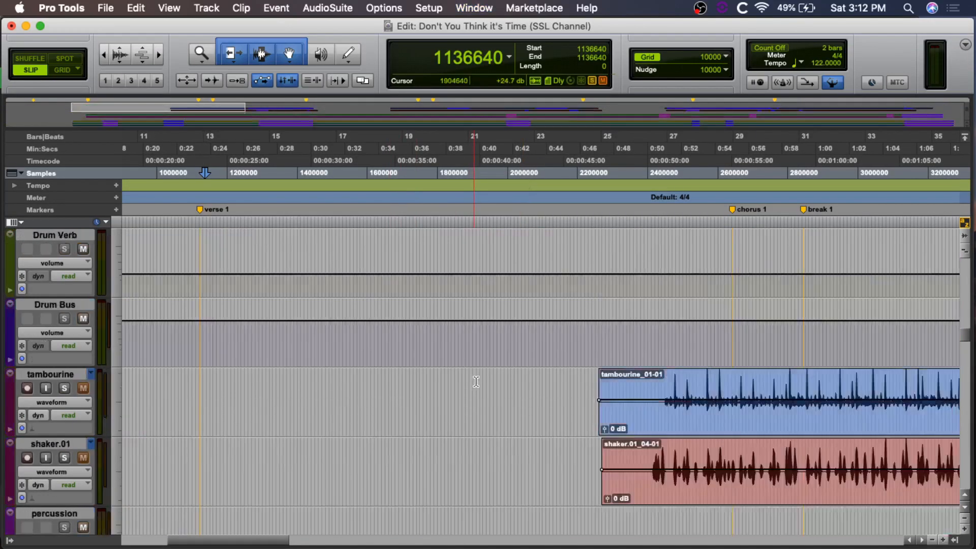
key(alt+a)
scroll(616, 408, up, 8)
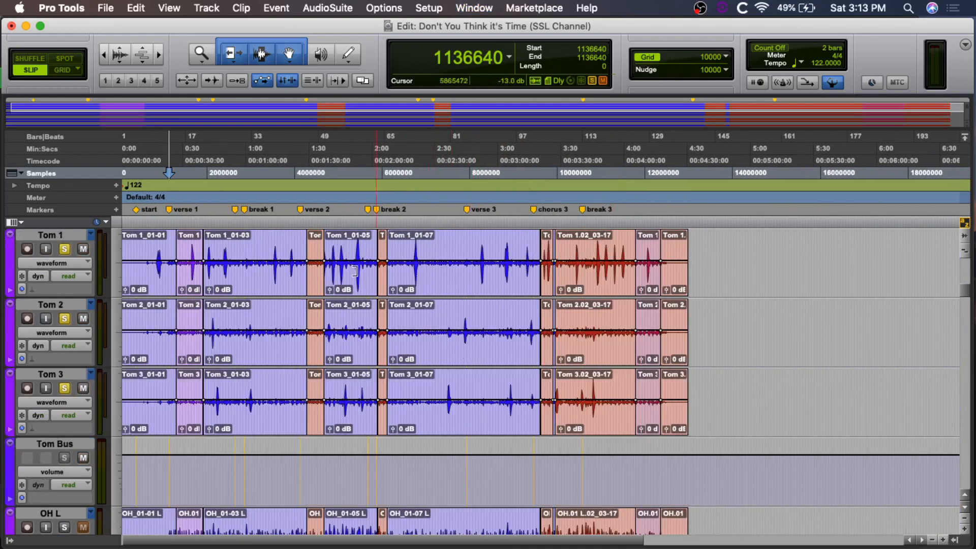
key(t)
key(t)
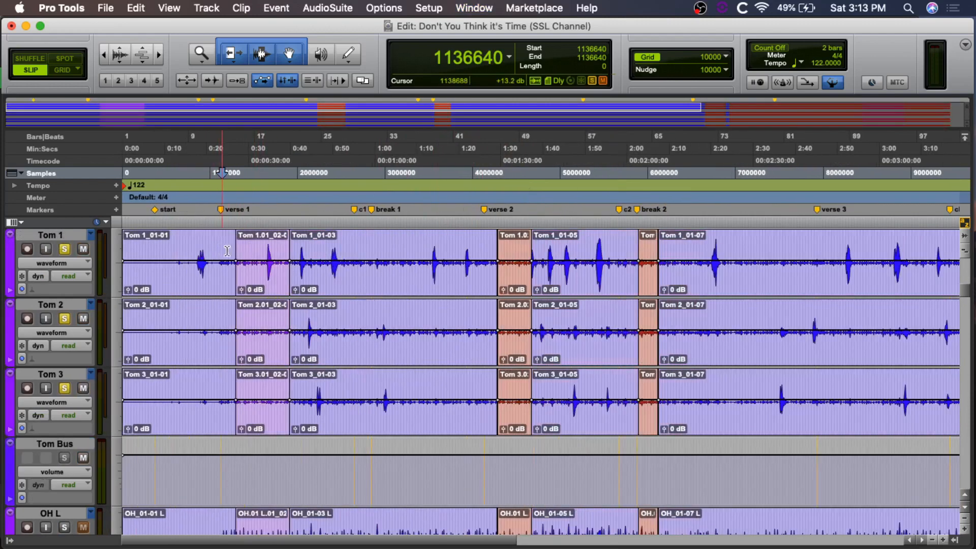
click(475, 244)
key(t)
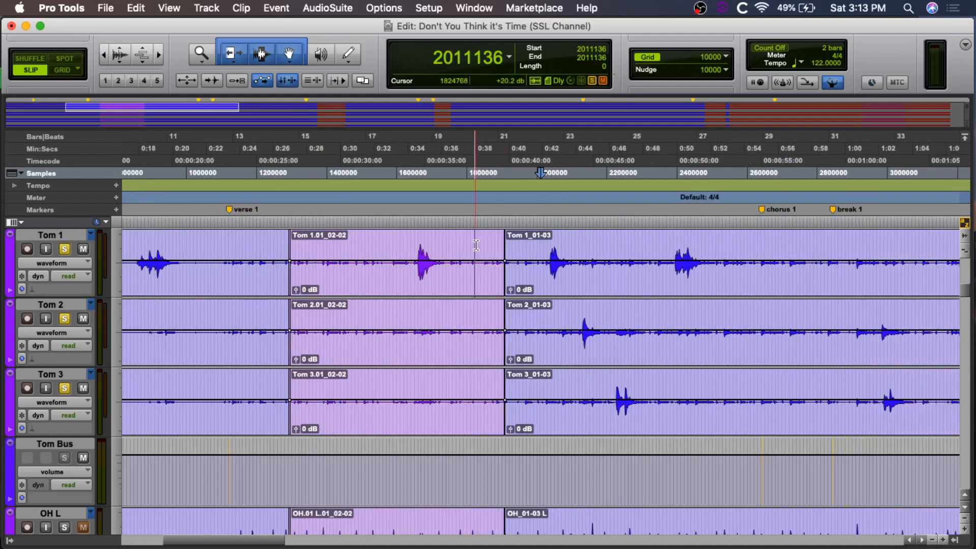
key(t)
Step: Return to the Mix window and look over the soloed tom channels and their inserts
key(super+equal)
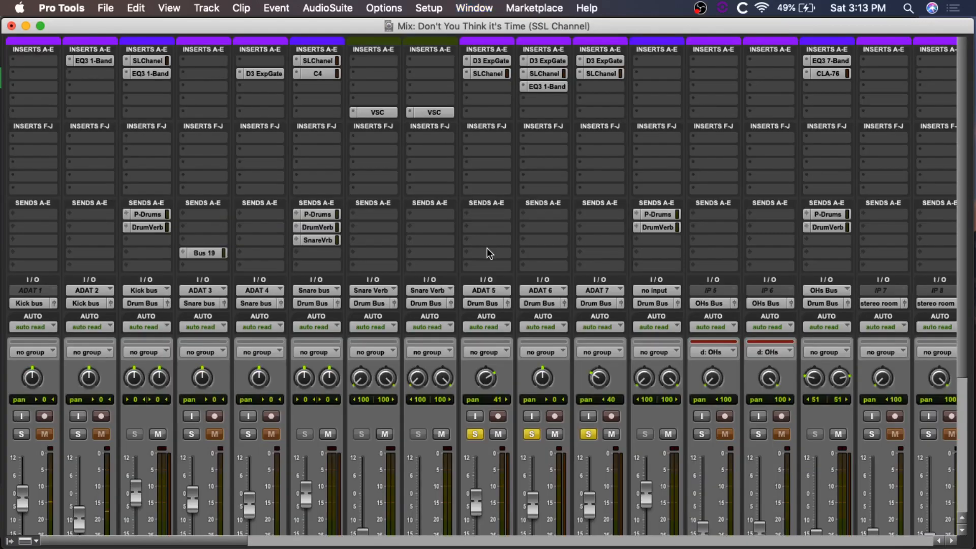
scroll(547, 277, down, 3)
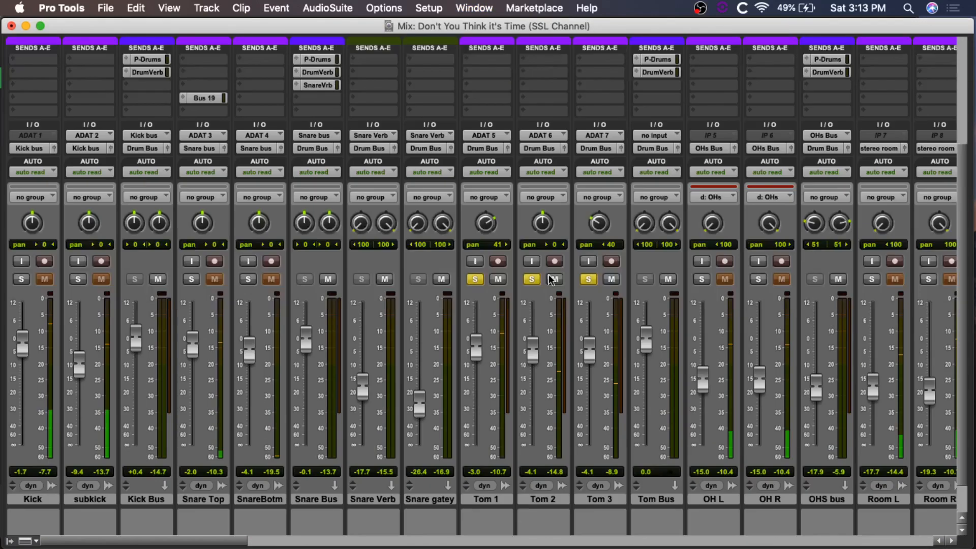
scroll(552, 279, down, 1)
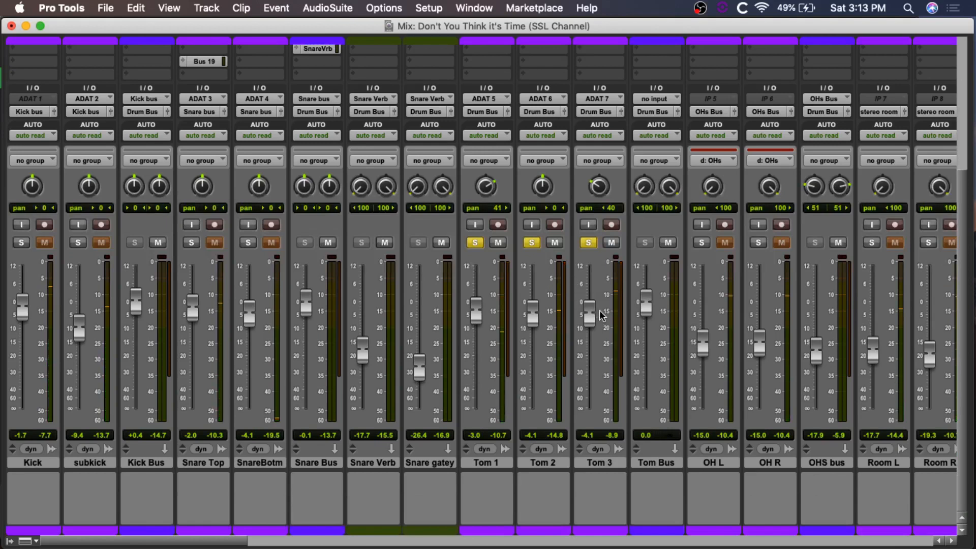
scroll(612, 124, up, 5)
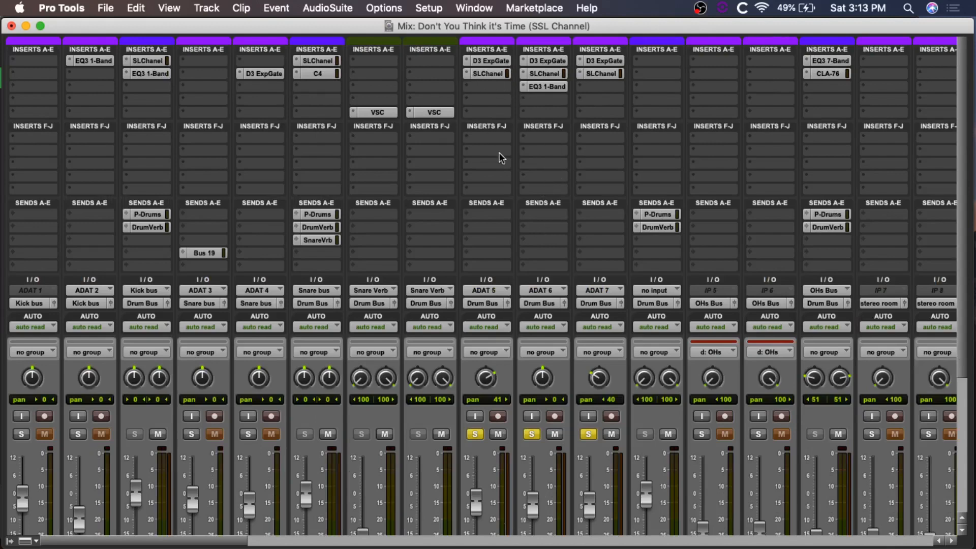
Step: Select a short section of the tom tracks in the Edit window, start playback and switch back to the Mix window
key(super+equal)
drag(559, 245, 596, 248)
key(space)
key(super+equal)
Step: Open the E-Channel on Tom 1 and compare the tom with the plug-in bypassed and active
click(490, 74)
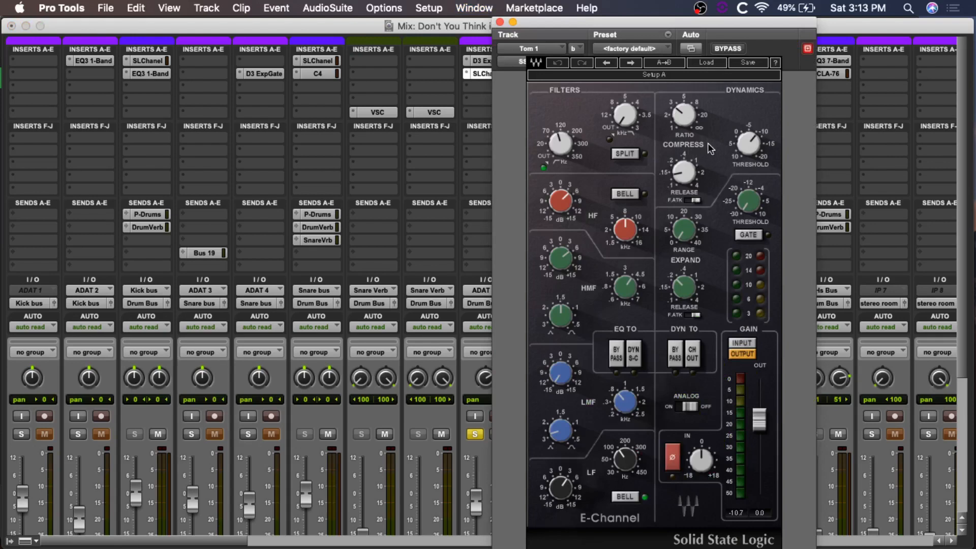
click(726, 49)
click(727, 49)
Step: Examine the high-pass filter, HF, HMF, LMF and LF settings of the Tom 1 E-Channel
mouse_move(559, 148)
mouse_move(569, 206)
mouse_move(626, 291)
mouse_move(624, 403)
mouse_move(623, 464)
Step: Close the Tom 1 E-Channel, select the Tom 2 hit near bar 23 in the Edit window and return to the Mix window
click(499, 23)
key(super+equal)
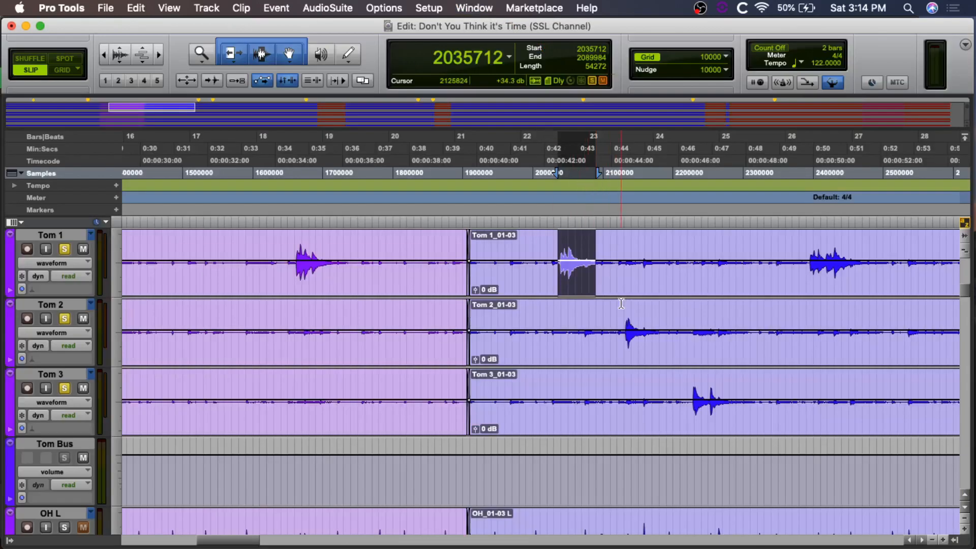
drag(623, 311, 643, 313)
key(super+equal)
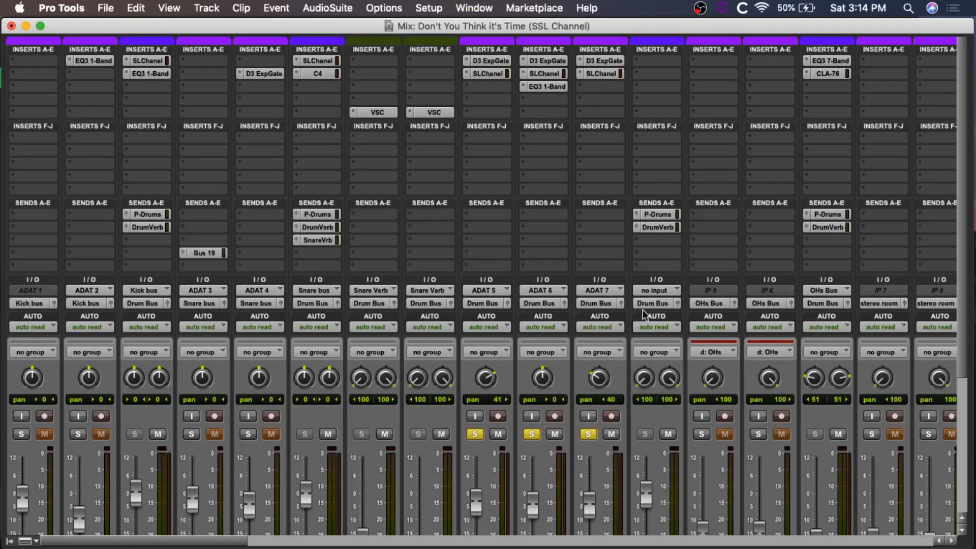
Step: Open the E-Channel on Tom 2 and compare the tom with the plug-in bypassed and active
click(540, 73)
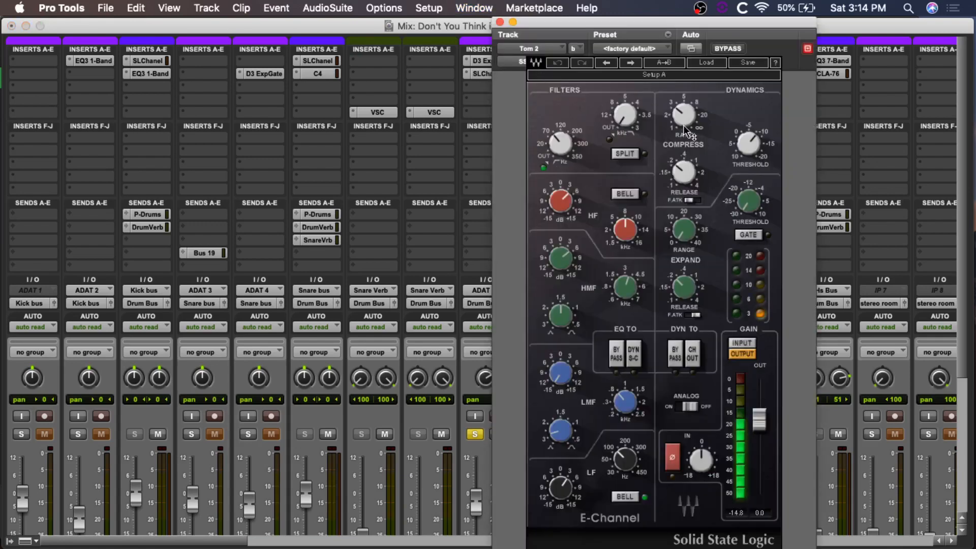
click(729, 49)
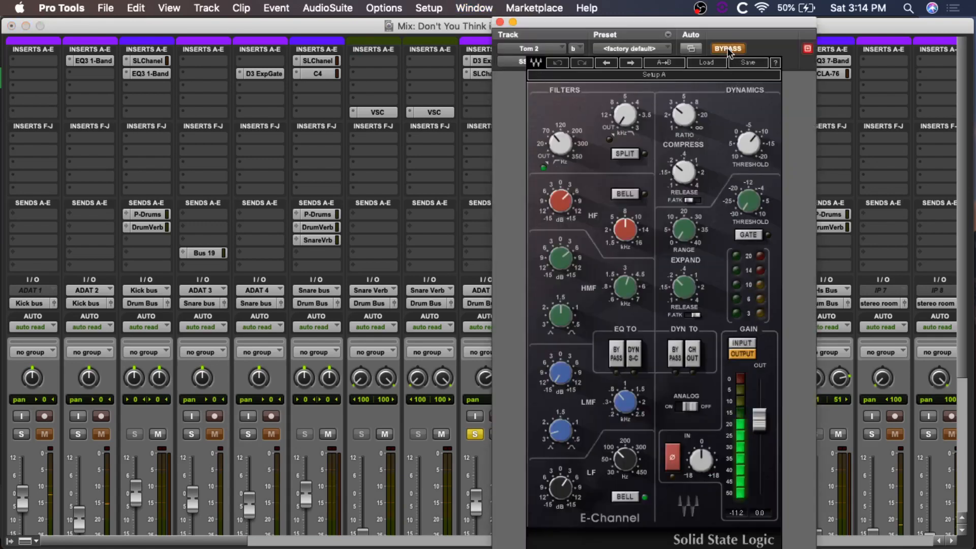
click(728, 48)
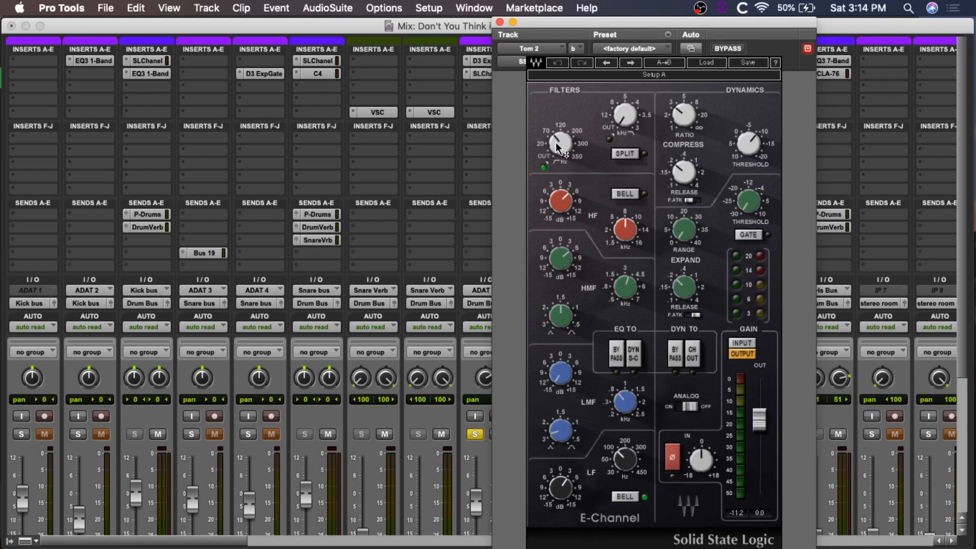
Step: Examine the high-pass filter, HF, LMF and expander threshold settings of the Tom 2 E-Channel
mouse_move(558, 148)
mouse_move(562, 203)
mouse_move(628, 403)
Step: Close the Tom 2 E-Channel, select the Tom 3 hits before bar 25 in the Edit window and return to the Mix window
mouse_move(747, 202)
click(500, 23)
key(super+equal)
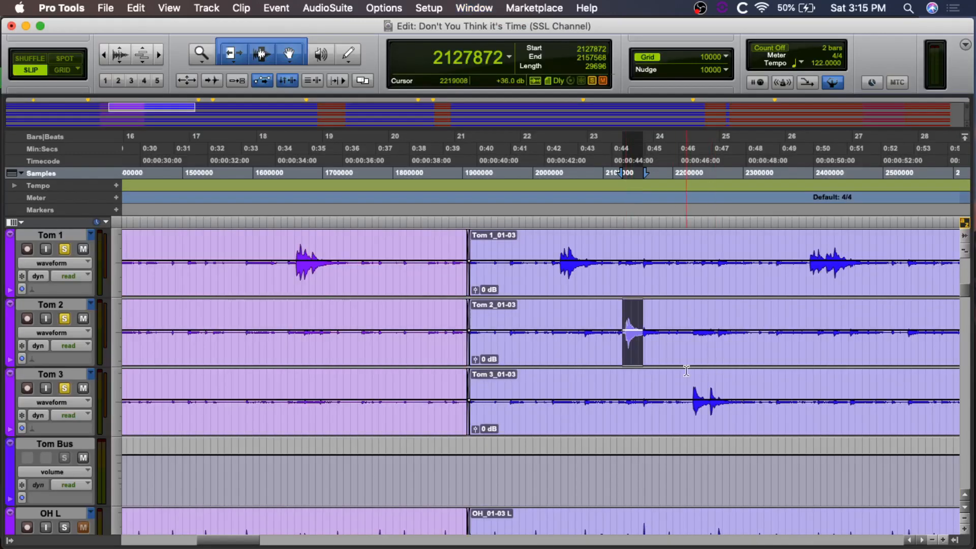
drag(686, 371, 732, 383)
key(super+equal)
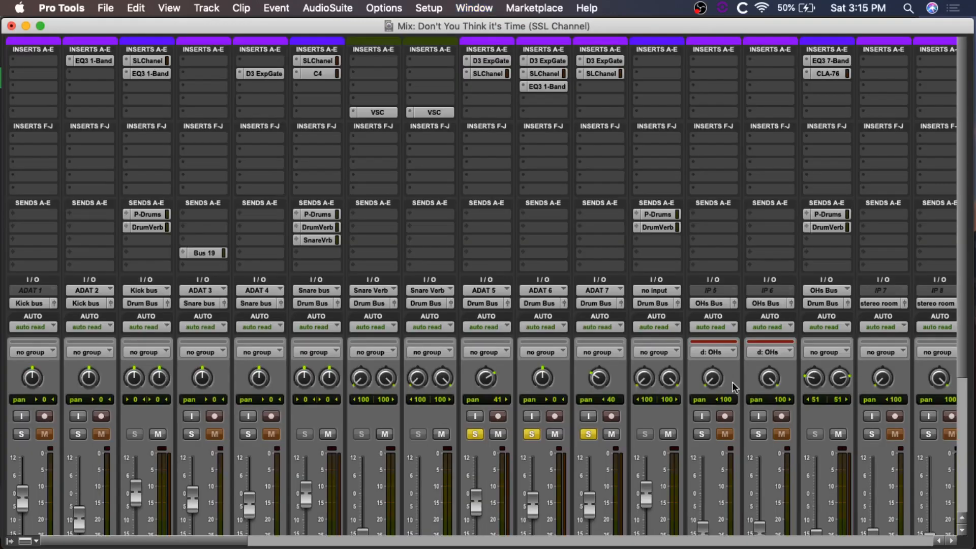
Step: Open the E-Channel on Tom 3 and compare the tom with the plug-in bypassed and active
click(598, 74)
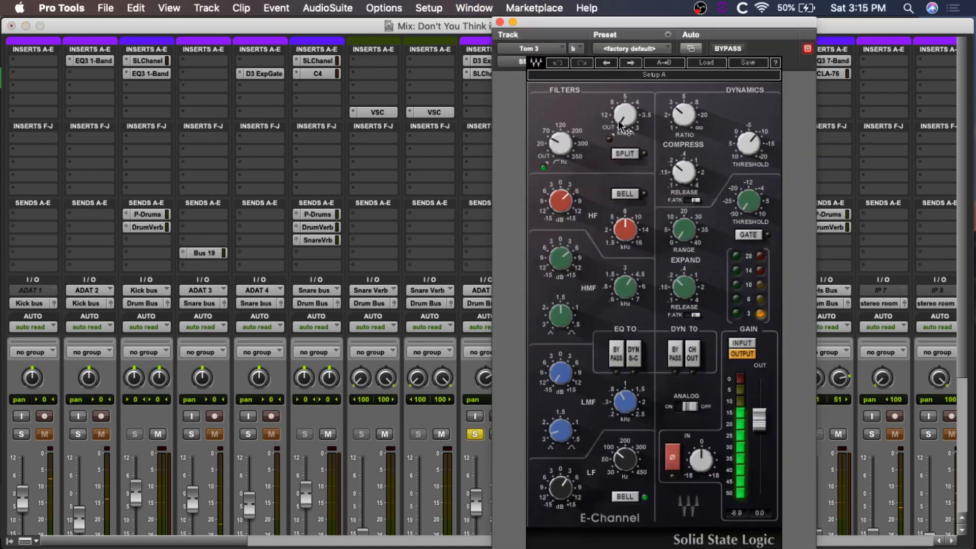
click(728, 50)
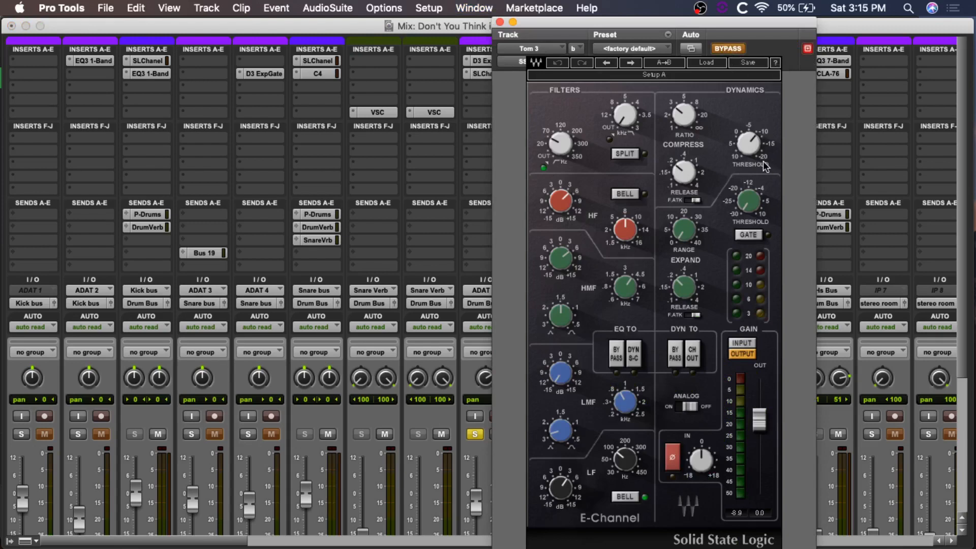
click(728, 50)
Step: Examine the compressor threshold, LMF, HMF and LF frequency settings of the Tom 3 E-Channel
mouse_move(747, 138)
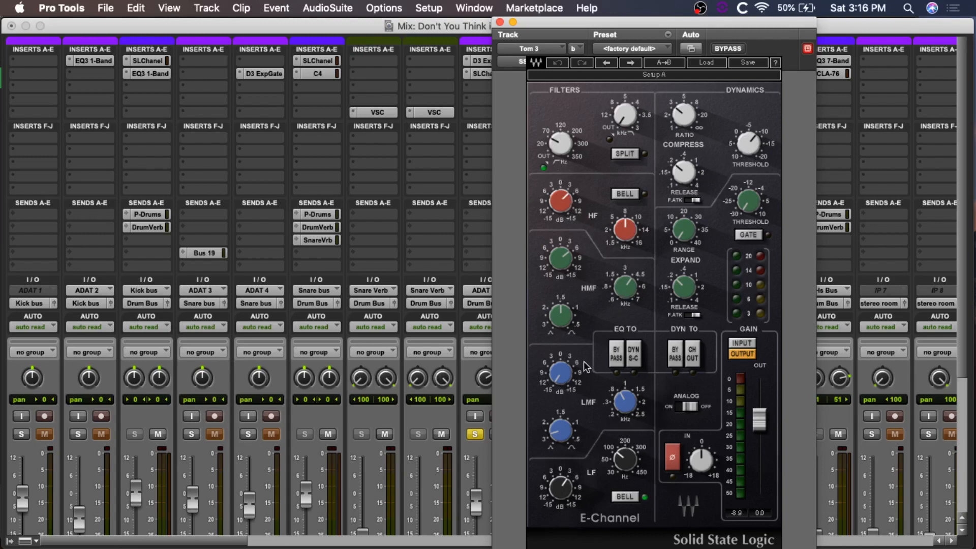
mouse_move(622, 403)
mouse_move(627, 299)
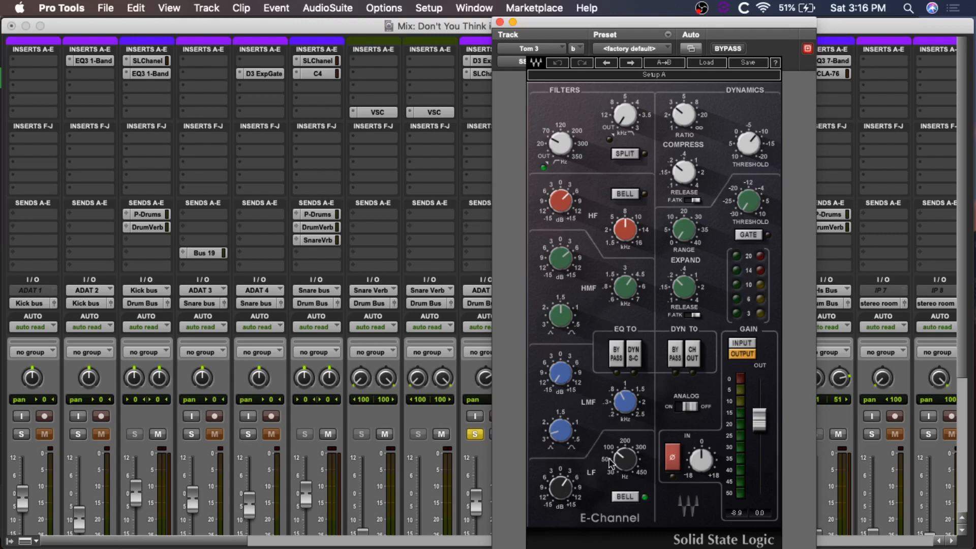
mouse_move(626, 459)
Step: Close the Tom 3 E-Channel, unsolo all three toms and play the full mix from just before the Tom 1 hit at bar 22
click(500, 22)
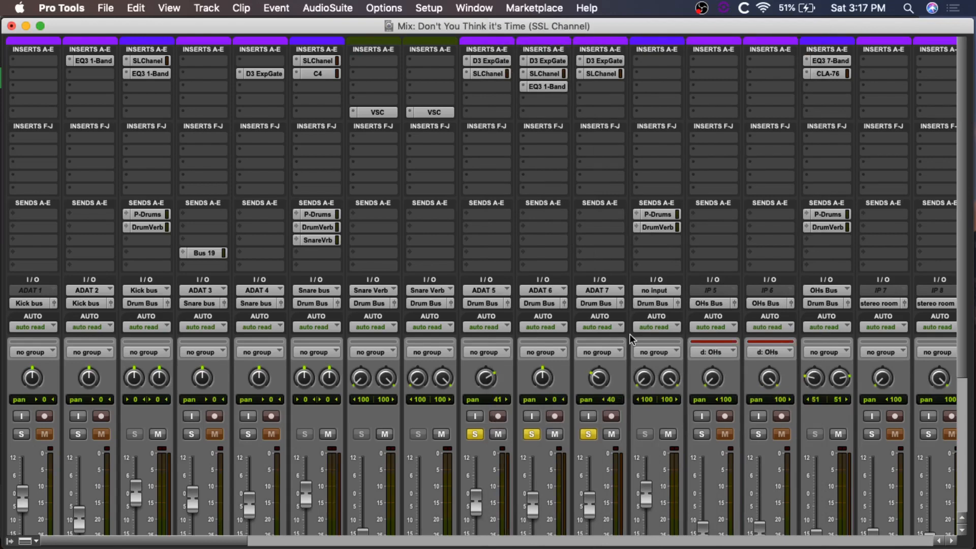
alt+click(534, 434)
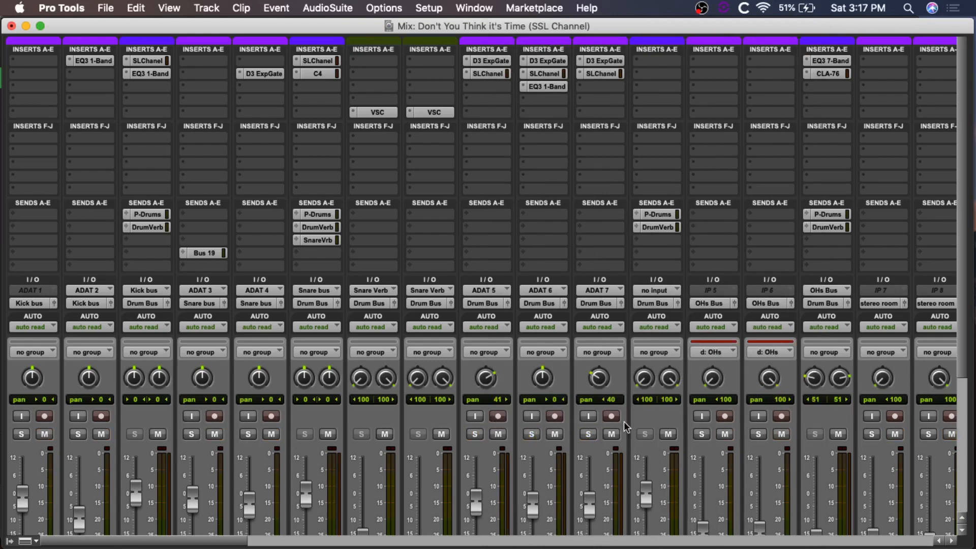
key(super+equal)
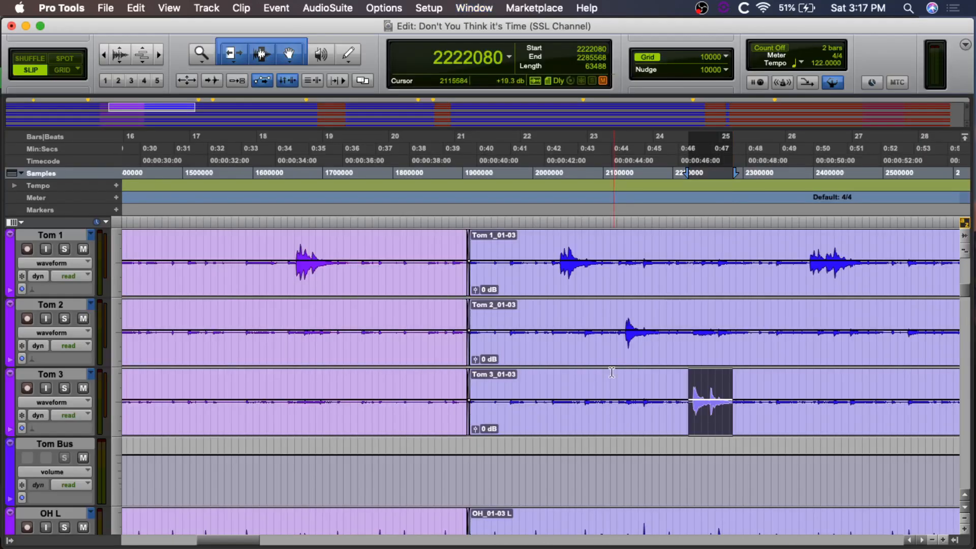
click(524, 242)
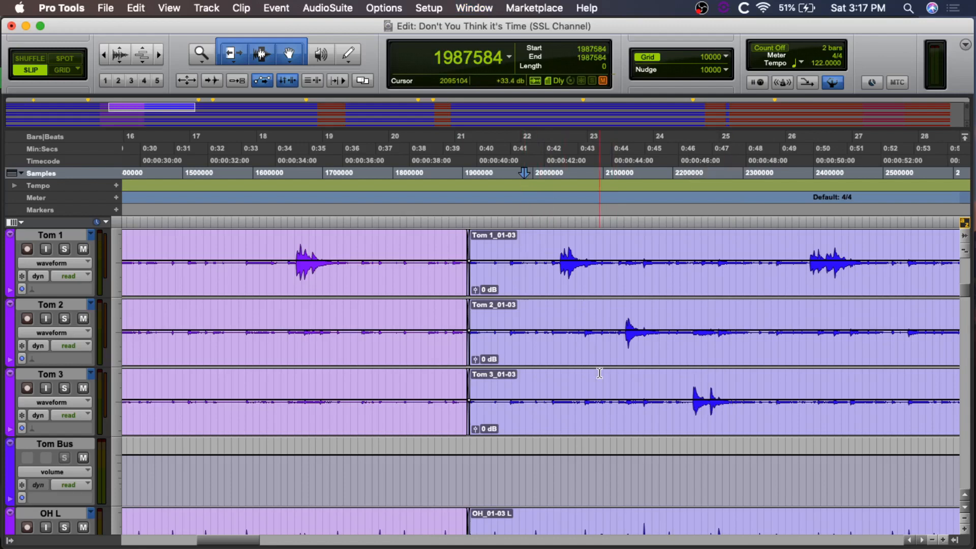
key(super+equal)
scroll(599, 375, down, 5)
key(space)
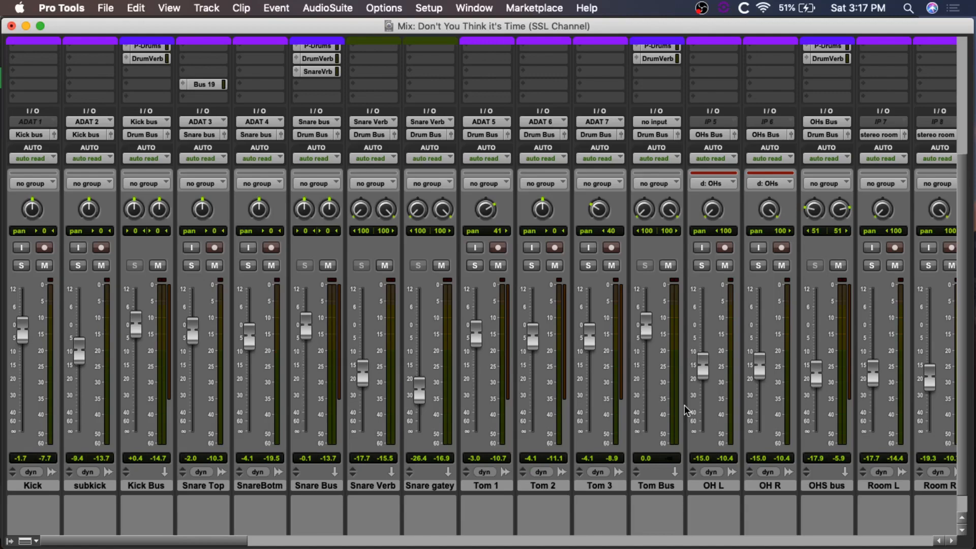
Step: Look over the bass, guitar, keys and vocal channels in the Mix window to find where the SSL Channel is inserted
scroll(761, 391, up, 6)
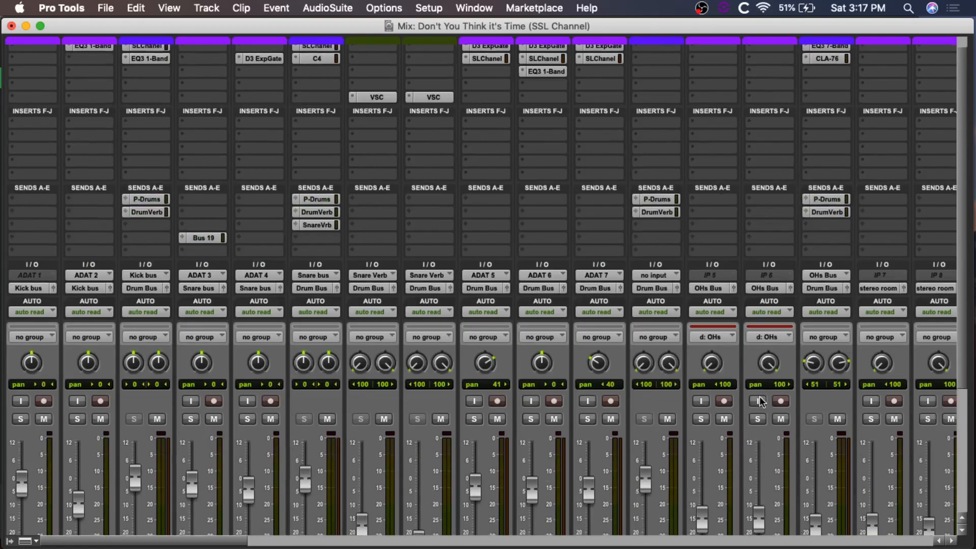
scroll(760, 399, right, 5)
scroll(759, 402, right, 15)
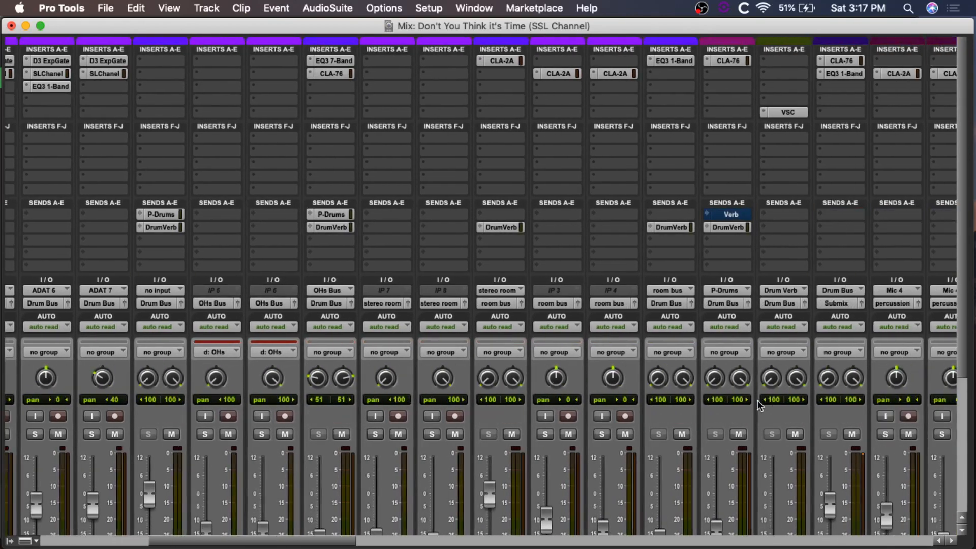
scroll(757, 400, right, 3)
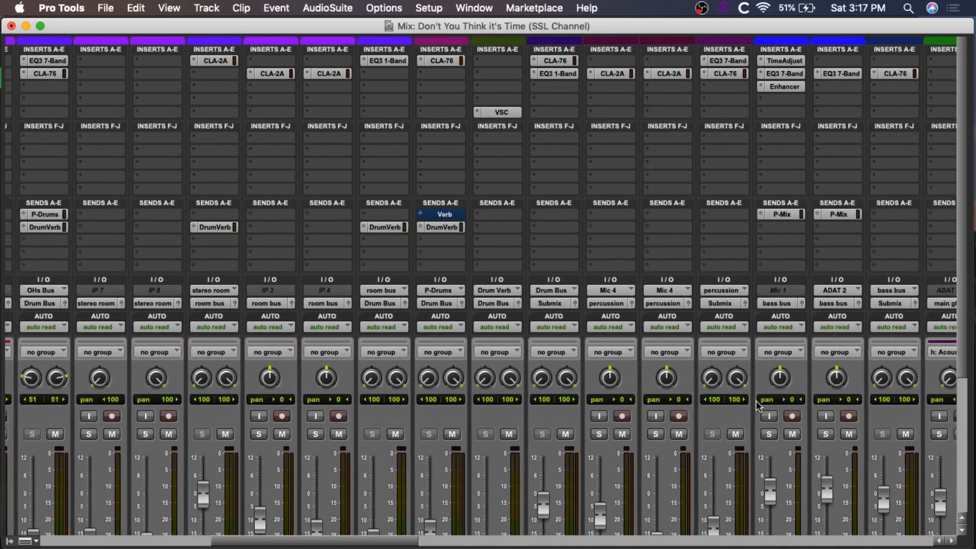
scroll(756, 403, right, 15)
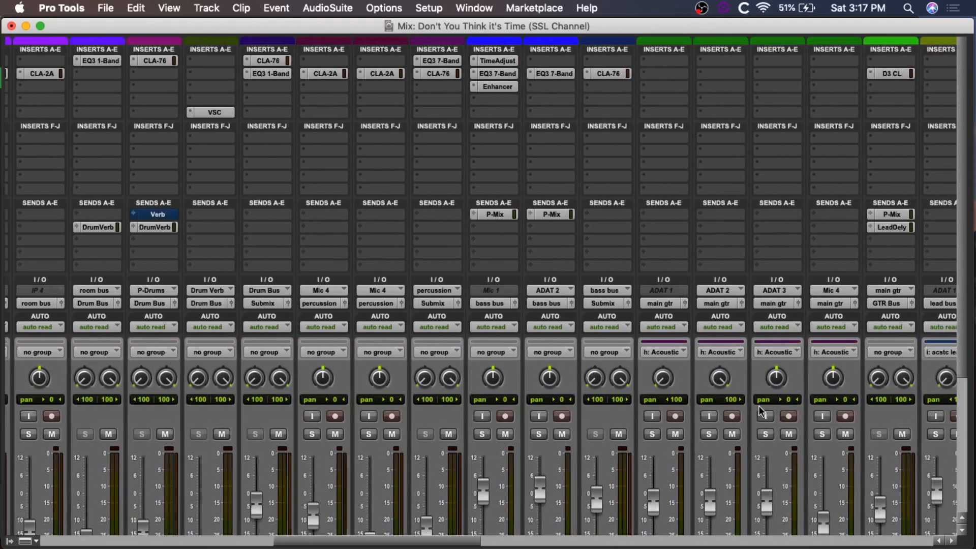
scroll(757, 407, right, 6)
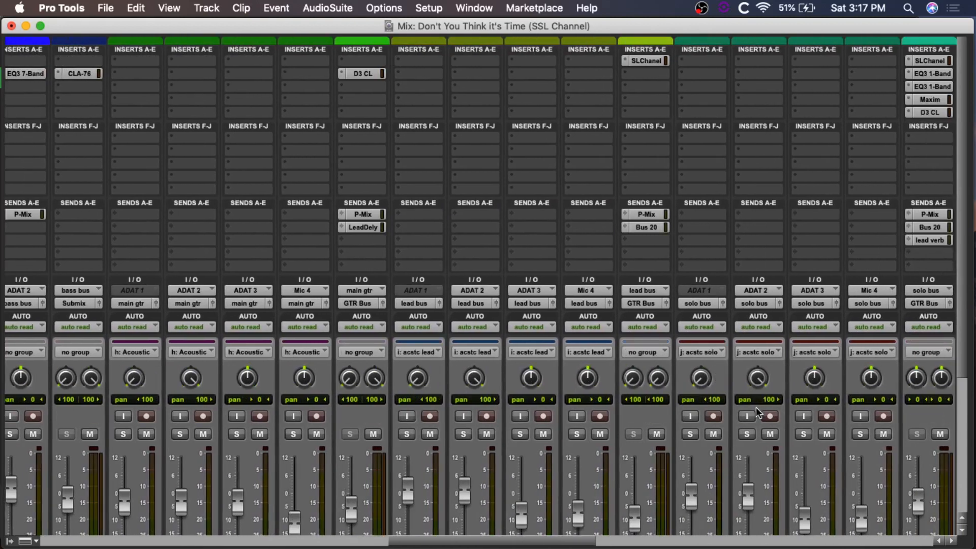
scroll(691, 418, down, 5)
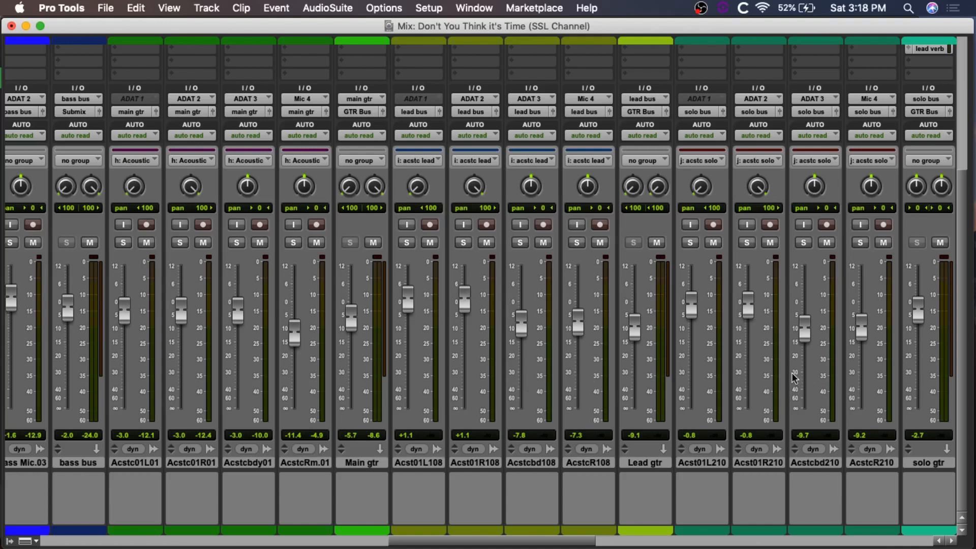
scroll(747, 371, up, 5)
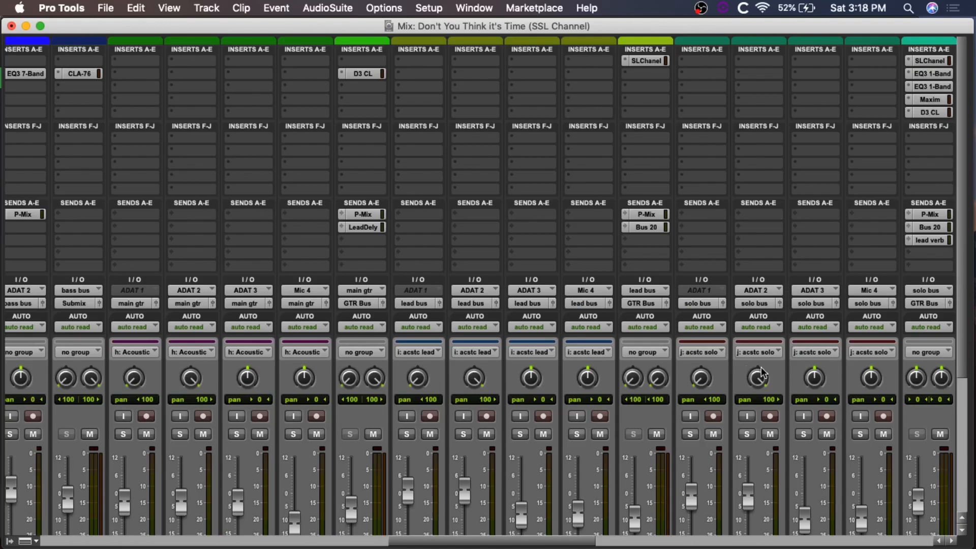
scroll(534, 385, down, 5)
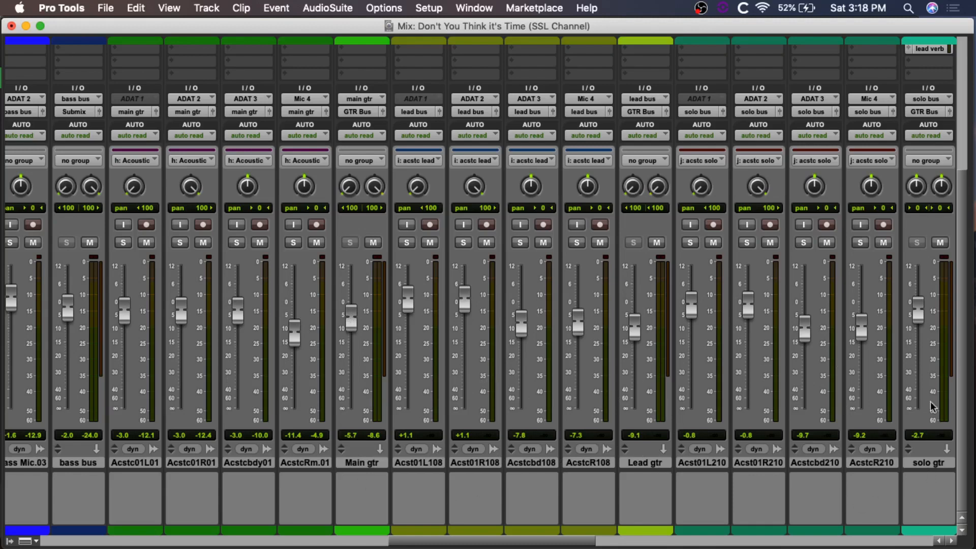
scroll(931, 403, right, 7)
scroll(661, 357, up, 5)
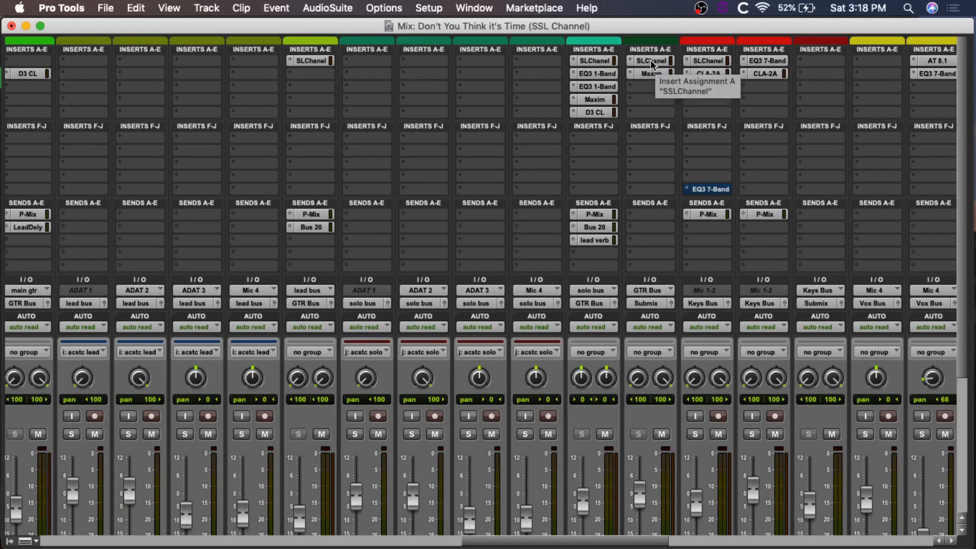
scroll(483, 170, left, 4)
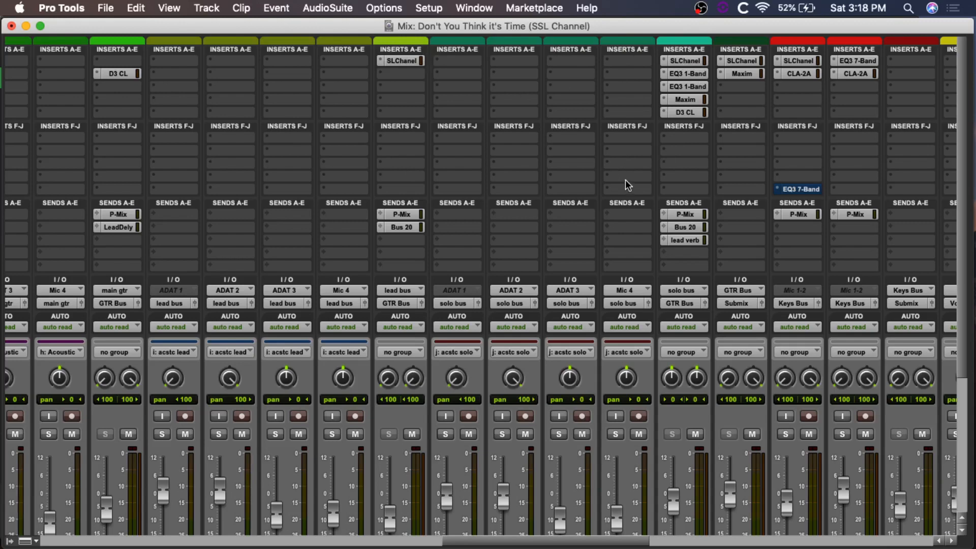
Step: Zoom out the Edit window timeline, place the playback cursor shortly after the verse 1 marker and return to the Mix window
key(super+equal)
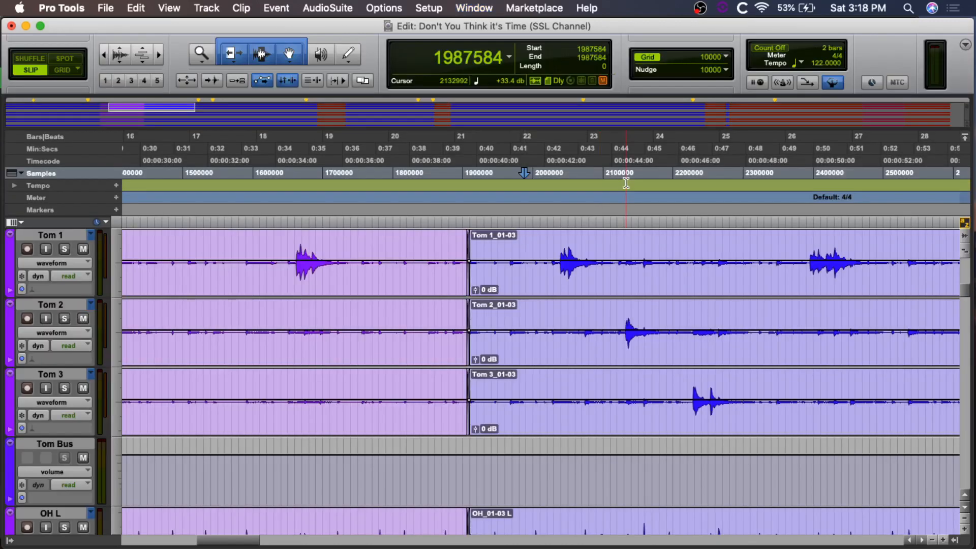
key(super+bracketleft)
key(super+bracketleft)
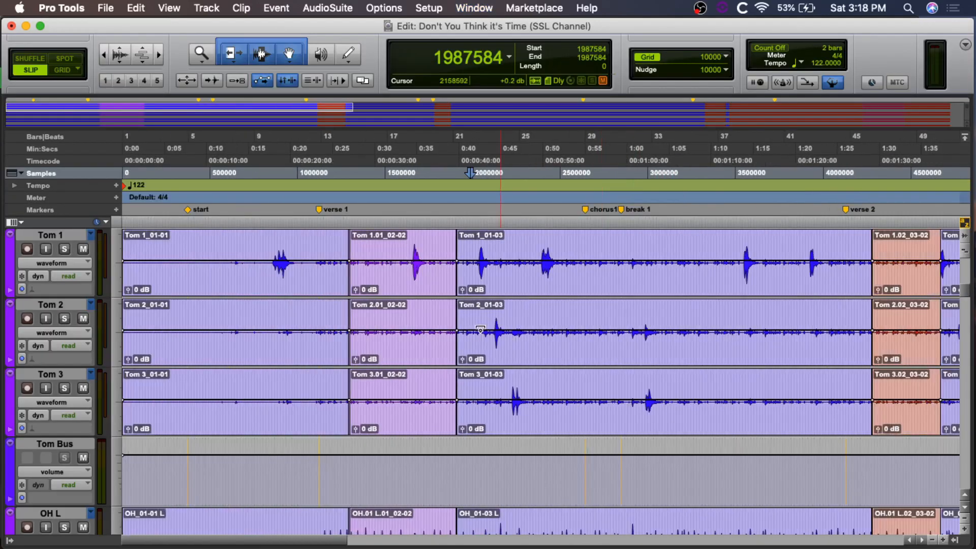
click(334, 239)
key(super+equal)
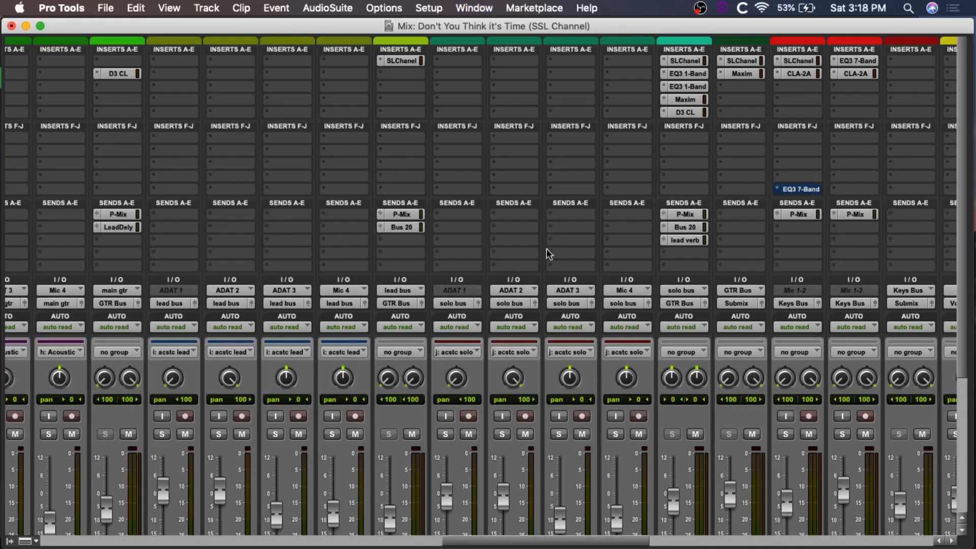
Step: Solo the grouped main acoustic guitar tracks Acstc01L01, Acstc01R01, Acstcbdy01 and AcstcRm.01
scroll(547, 257, down, 8)
scroll(115, 300, left, 7)
click(115, 243)
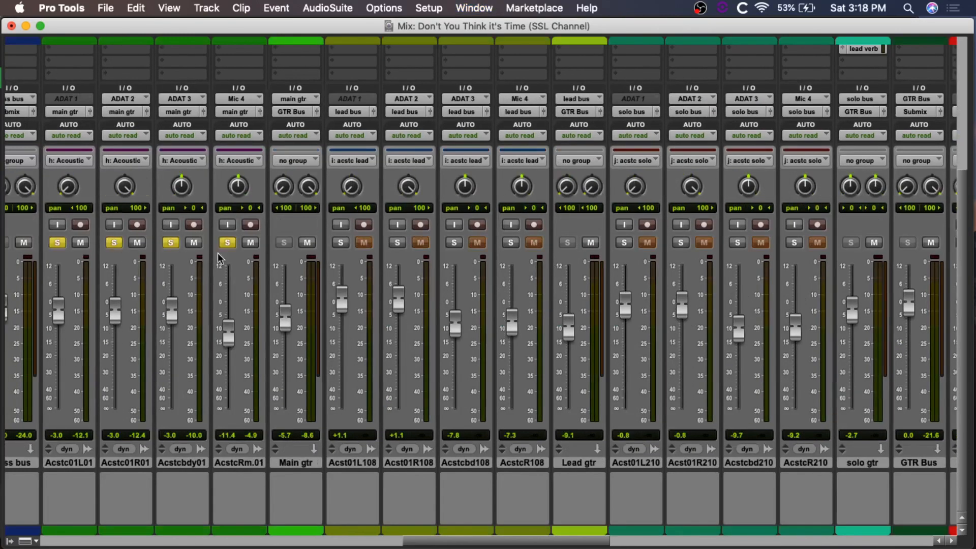
Step: Open the E-Channel on the GTR Bus and compare the acoustic guitars with the plug-in bypassed and active
scroll(583, 249, up, 8)
scroll(584, 249, right, 7)
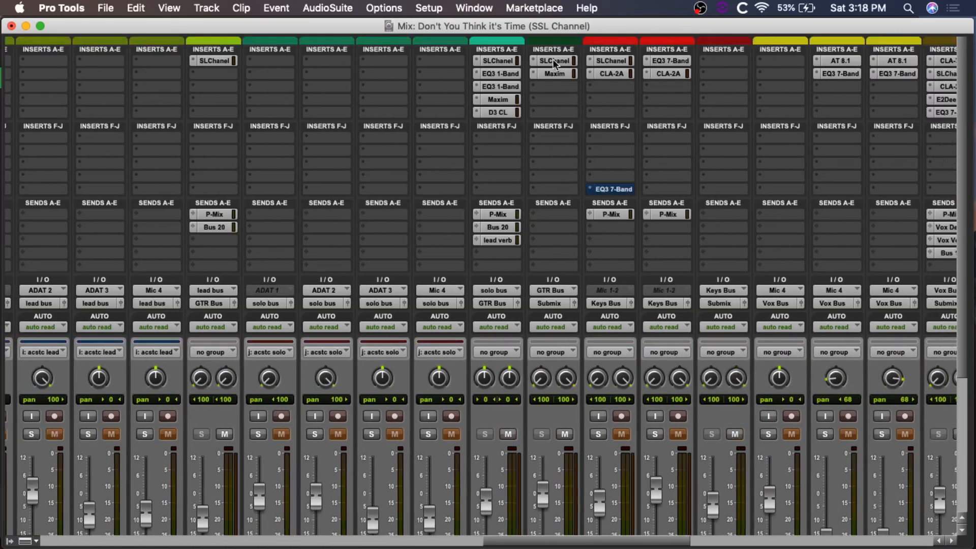
click(553, 61)
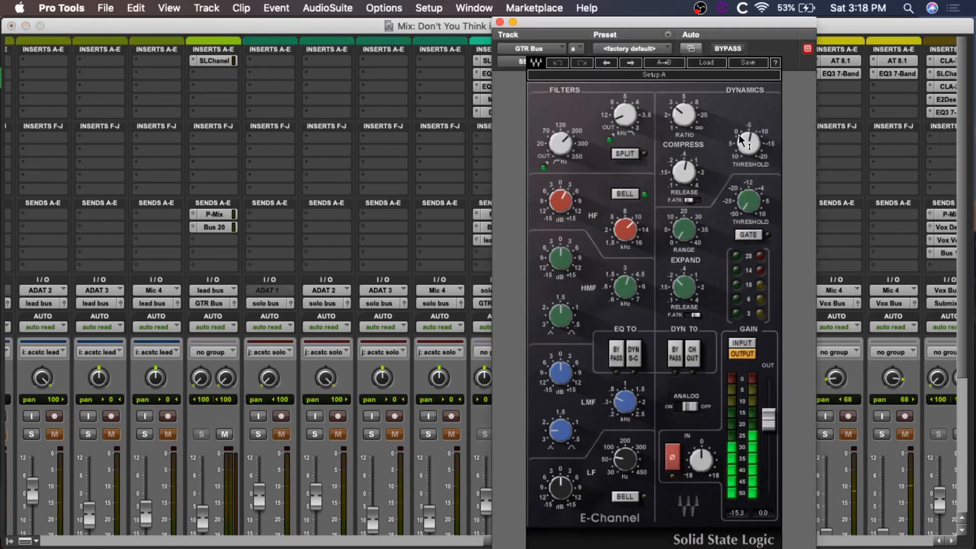
drag(740, 131, 740, 145)
click(728, 49)
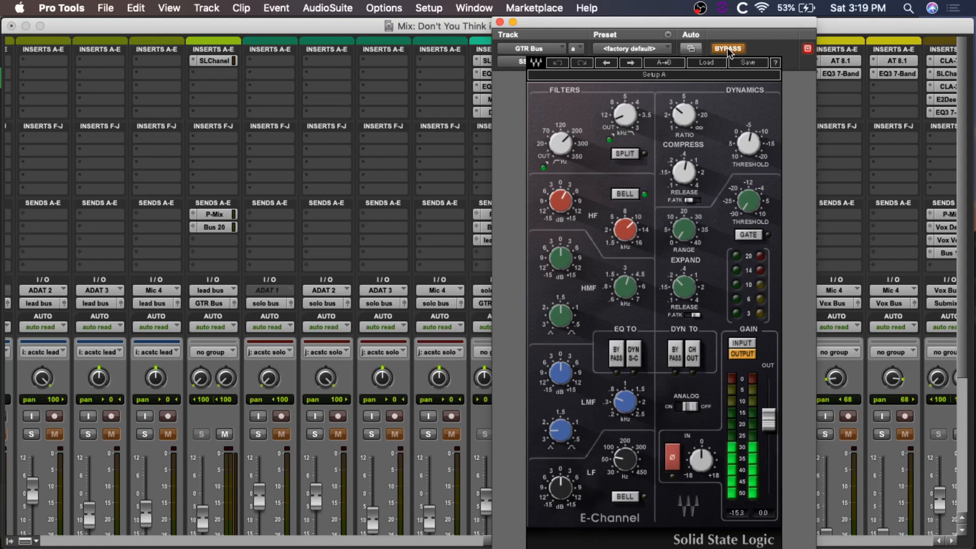
click(727, 48)
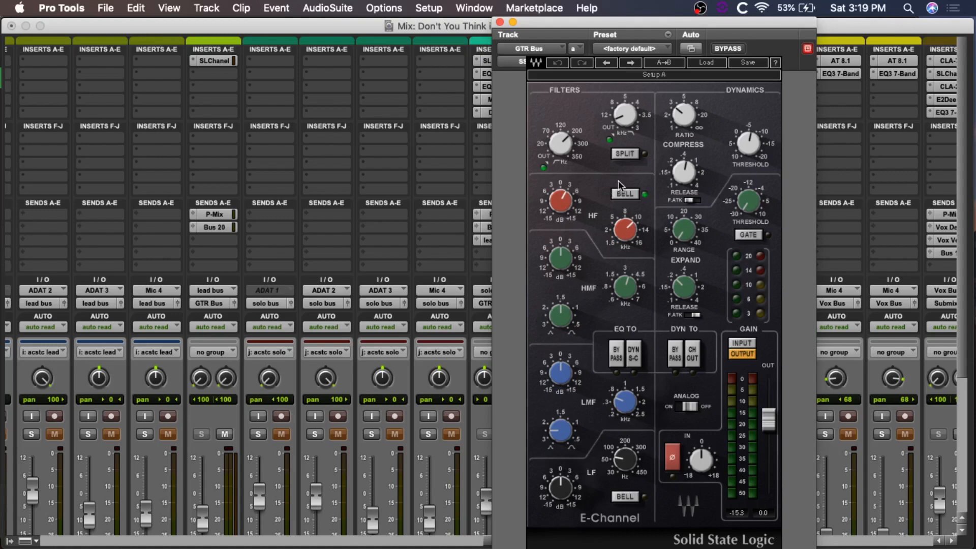
Step: Examine the high-pass, low-pass and HF frequency settings of the GTR Bus E-Channel and reposition its window
mouse_move(560, 148)
mouse_move(624, 117)
mouse_move(628, 230)
drag(642, 33, 602, 24)
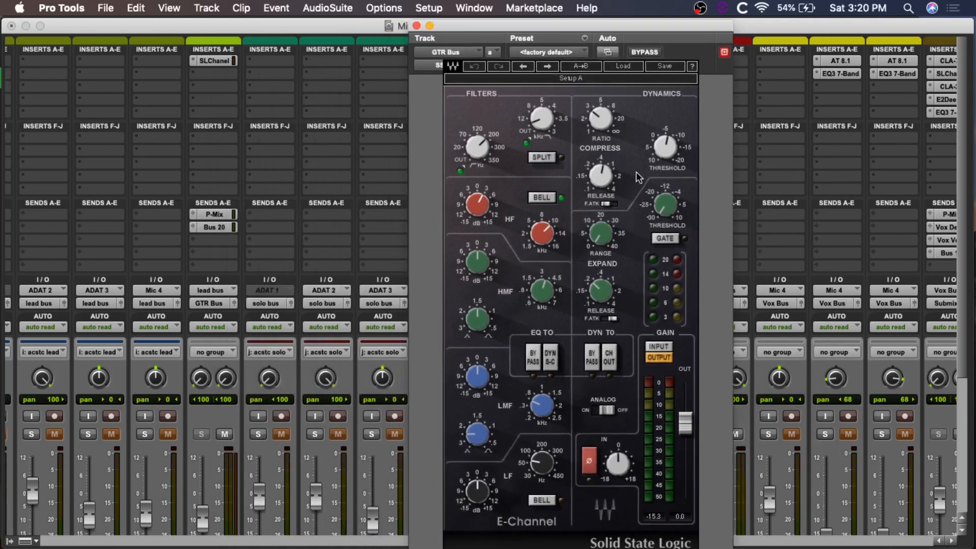
drag(594, 22, 696, 18)
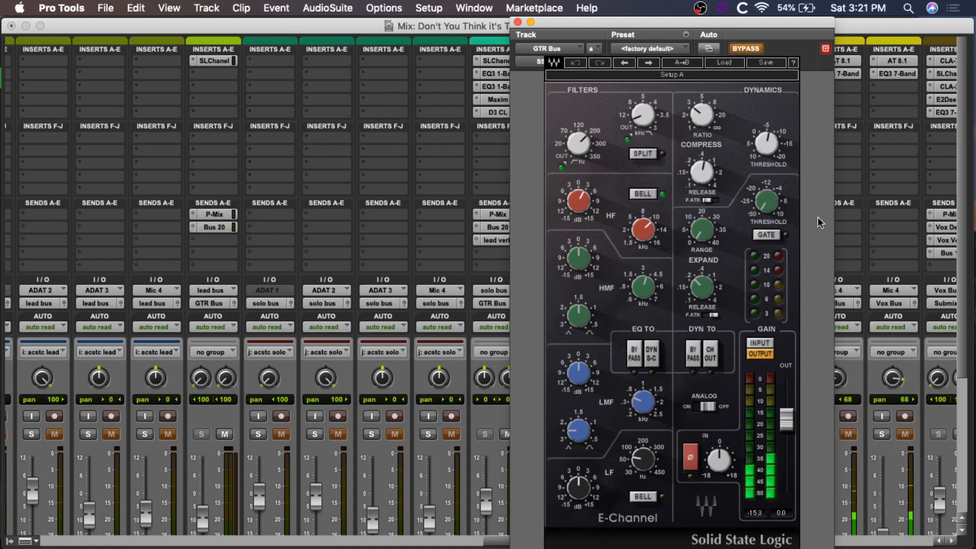
Step: Take the GTR Bus E-Channel out of bypass and unsolo the grouped main acoustic guitar tracks
click(746, 49)
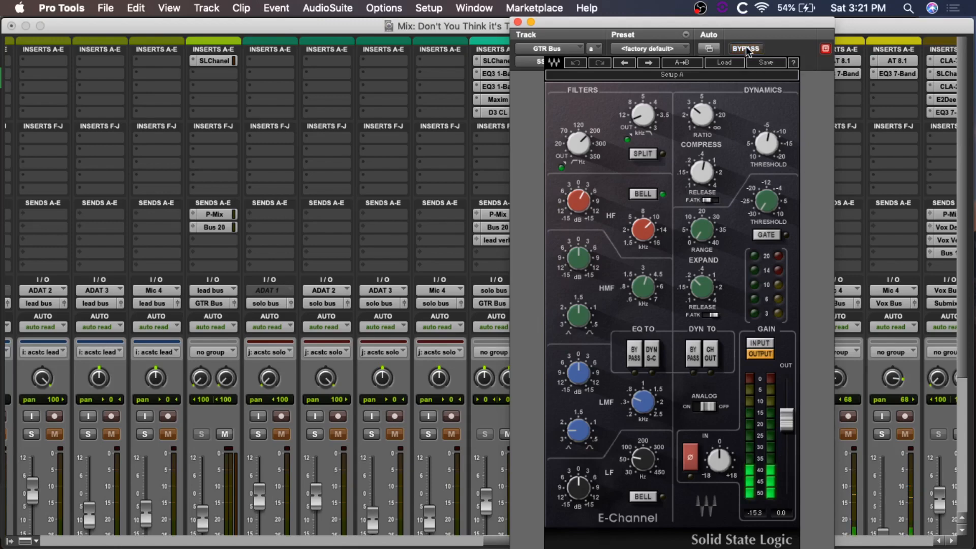
scroll(408, 265, left, 5)
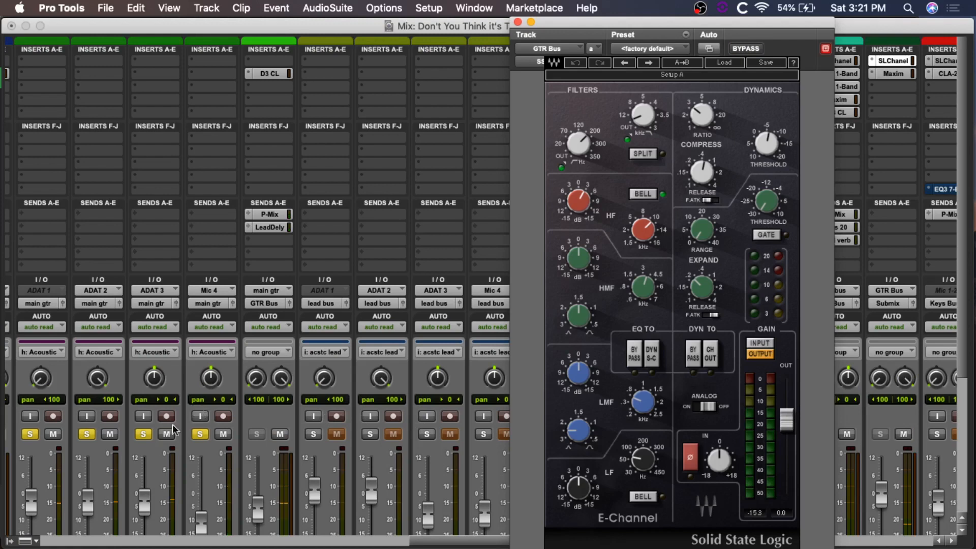
alt+click(145, 435)
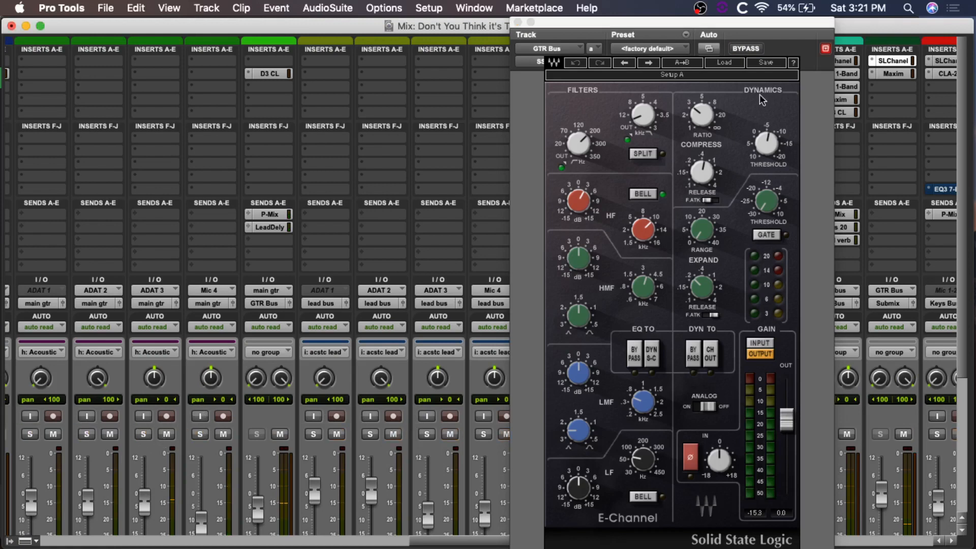
Step: Compare the GTR Bus E-Channel bypassed and active within the full mix, and close its window
click(749, 47)
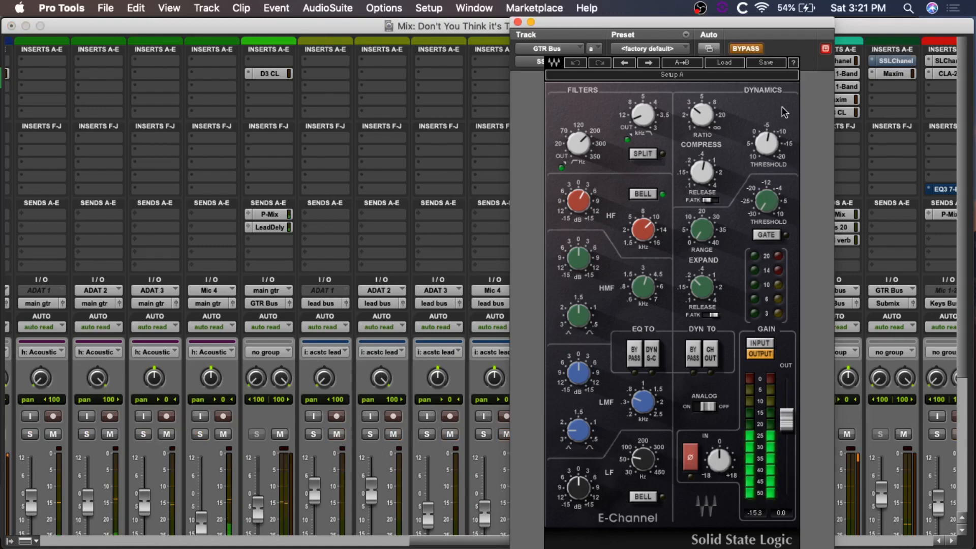
click(746, 48)
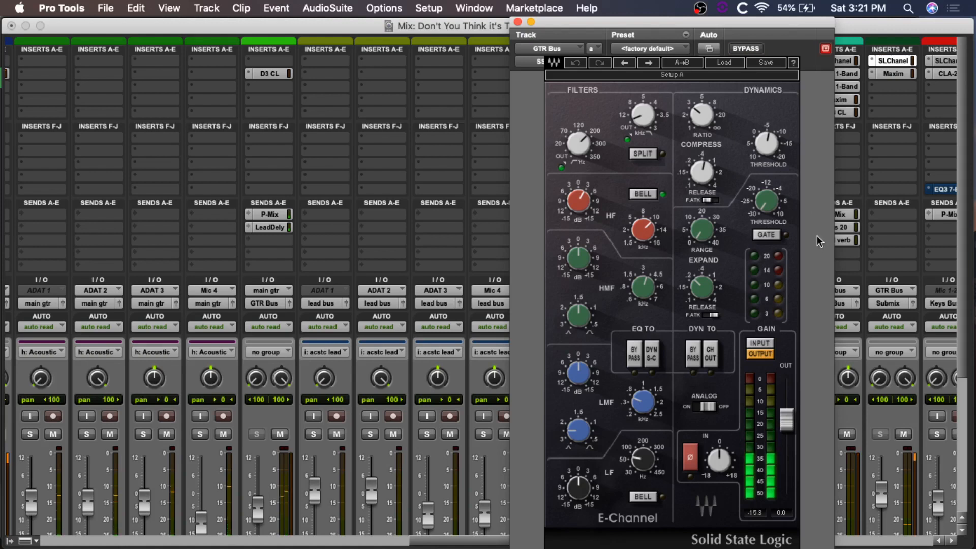
click(746, 49)
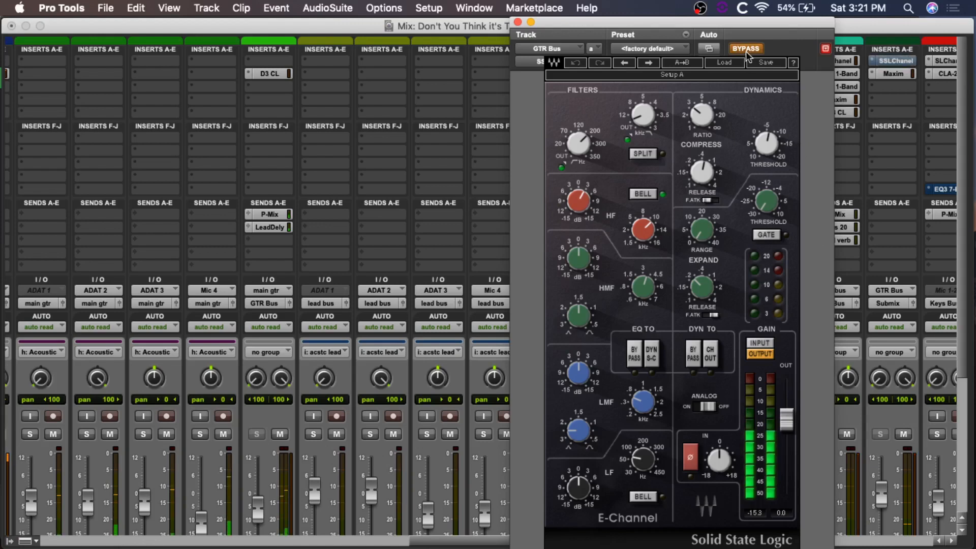
click(746, 50)
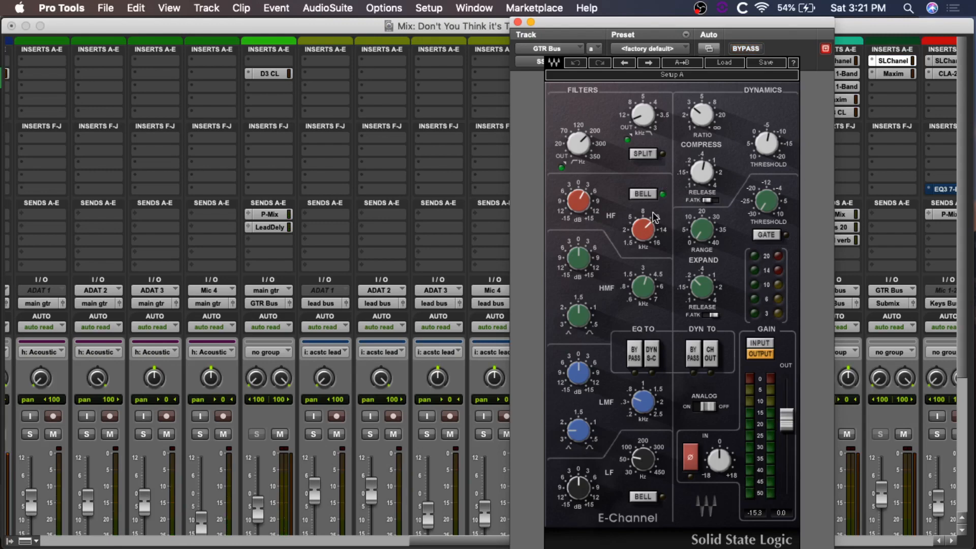
click(518, 22)
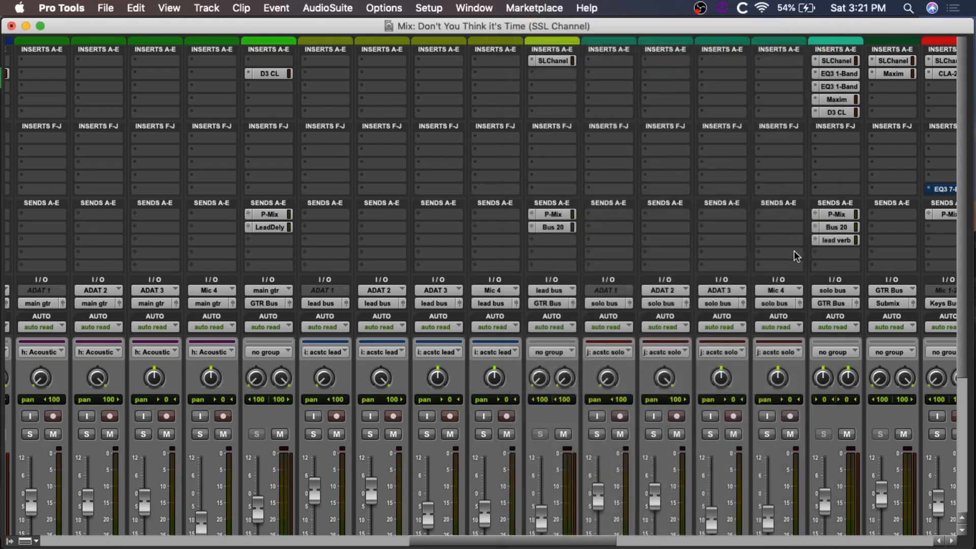
Step: Place the playback cursor near bar 36 in the Edit window and return to the Mix window
key(super+equal)
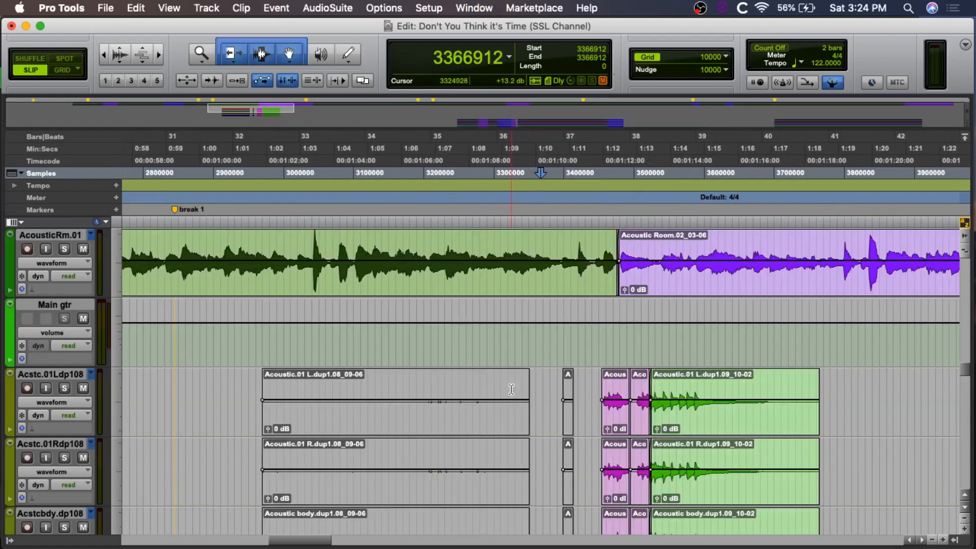
click(500, 343)
key(super+equal)
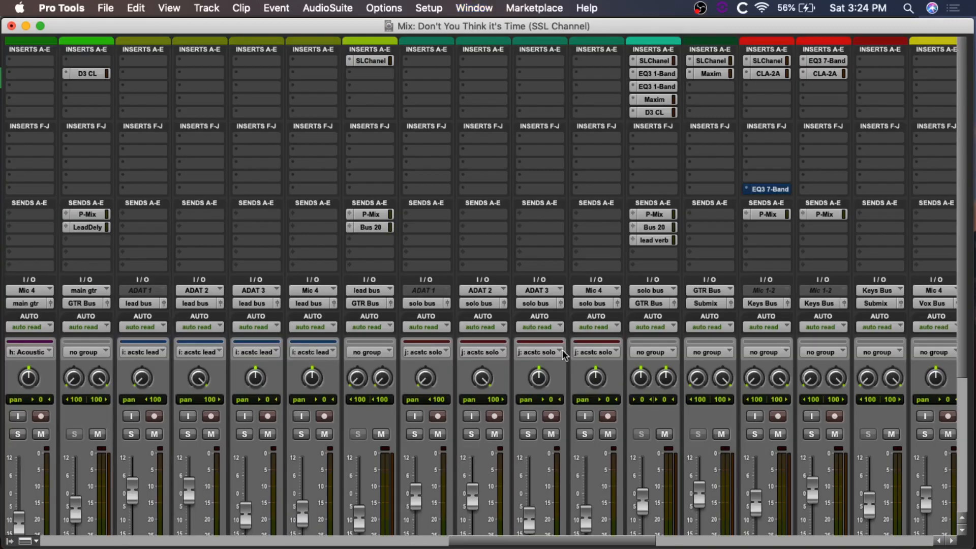
Step: Open the E-Channel on the Lead gtr track and reposition its window over the lead guitar channels
click(368, 60)
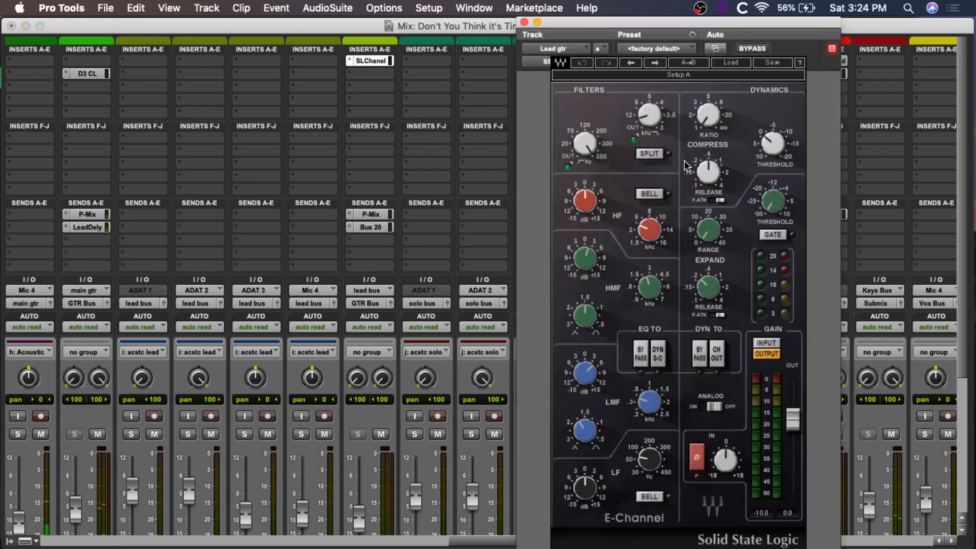
mouse_move(720, 181)
drag(678, 18, 577, 29)
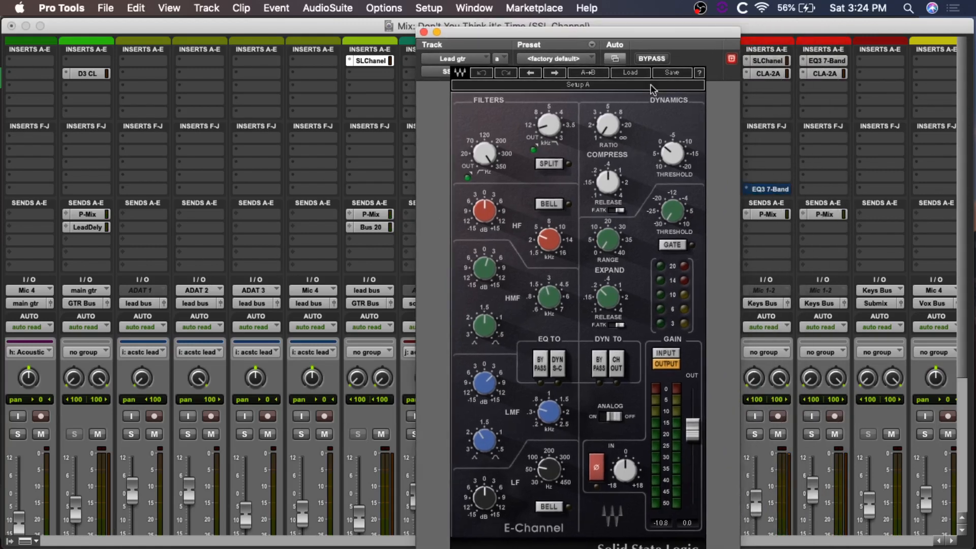
drag(643, 32, 352, 23)
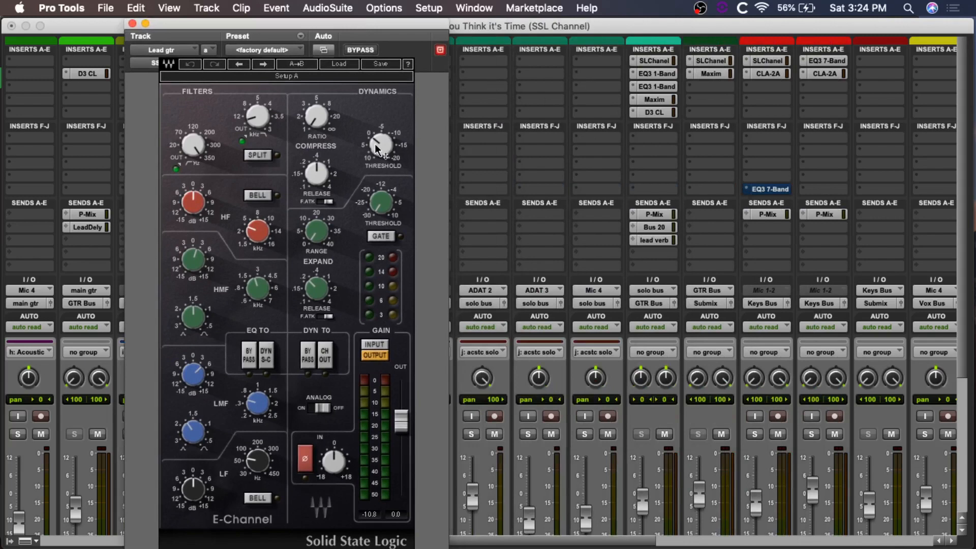
drag(361, 23, 378, 24)
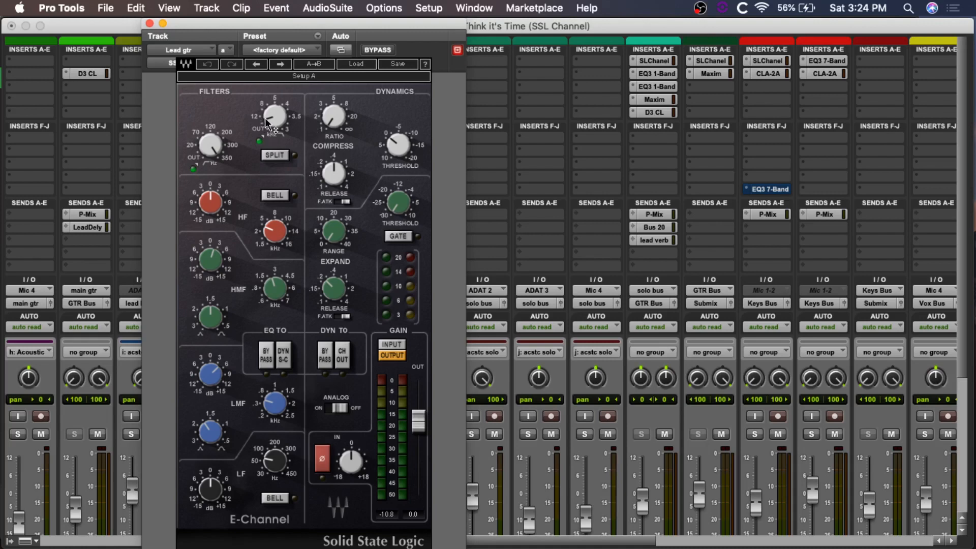
Step: Examine the low-pass, HMF and LMF frequency settings of the Lead gtr E-Channel, toggle its bypass and close the plug-in window
mouse_move(270, 122)
mouse_move(273, 294)
mouse_move(275, 409)
click(380, 50)
click(150, 24)
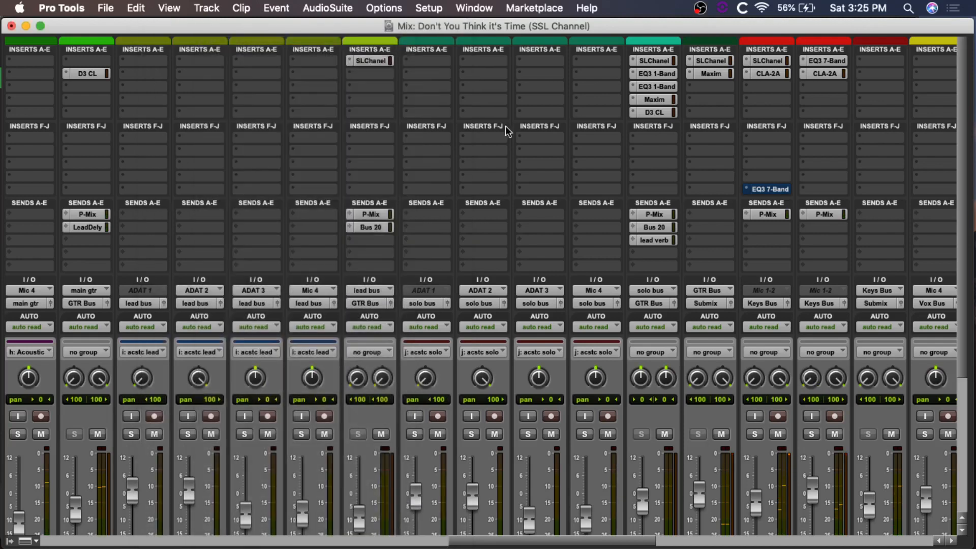
Step: Zoom out the Edit window timeline, place the playback cursor at about 2:10 after the break 2 marker and return to the Mix window
key(super+equal)
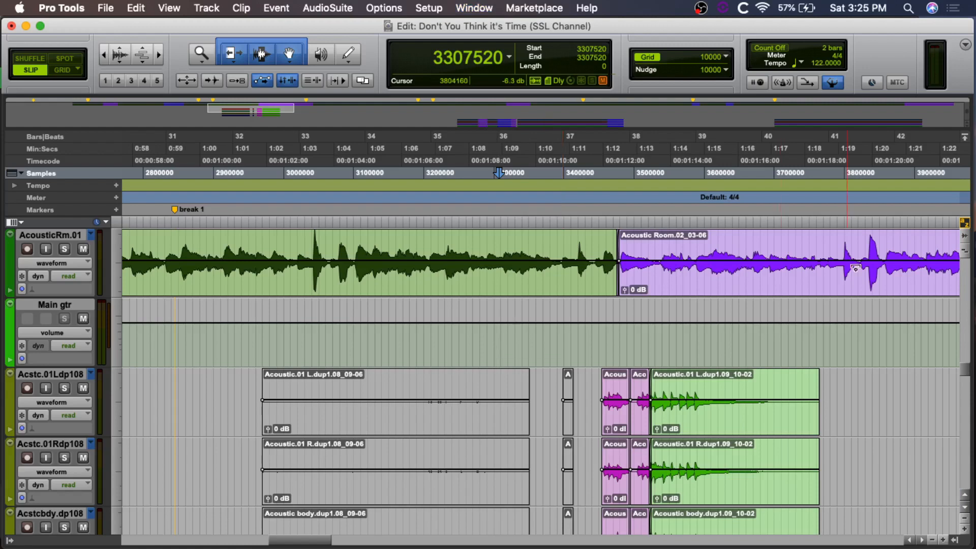
scroll(856, 268, down, 10)
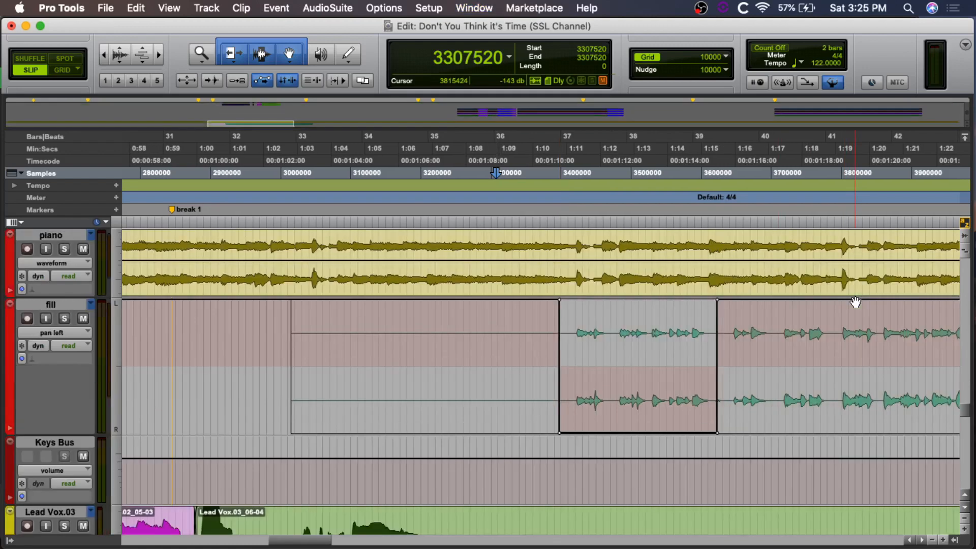
scroll(856, 302, up, 10)
scroll(855, 302, right, 6)
key(r)
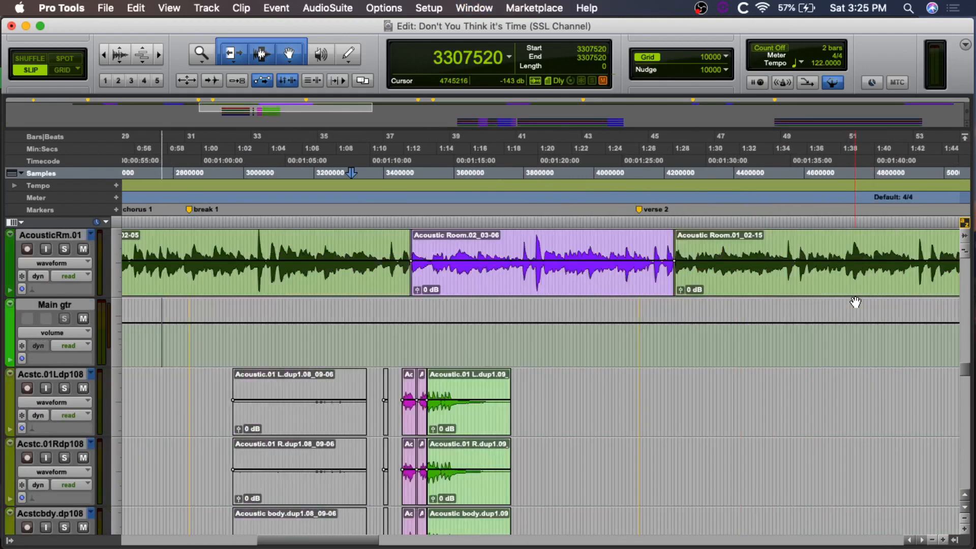
key(r)
scroll(856, 303, down, 5)
scroll(856, 302, down, 4)
scroll(856, 303, right, 4)
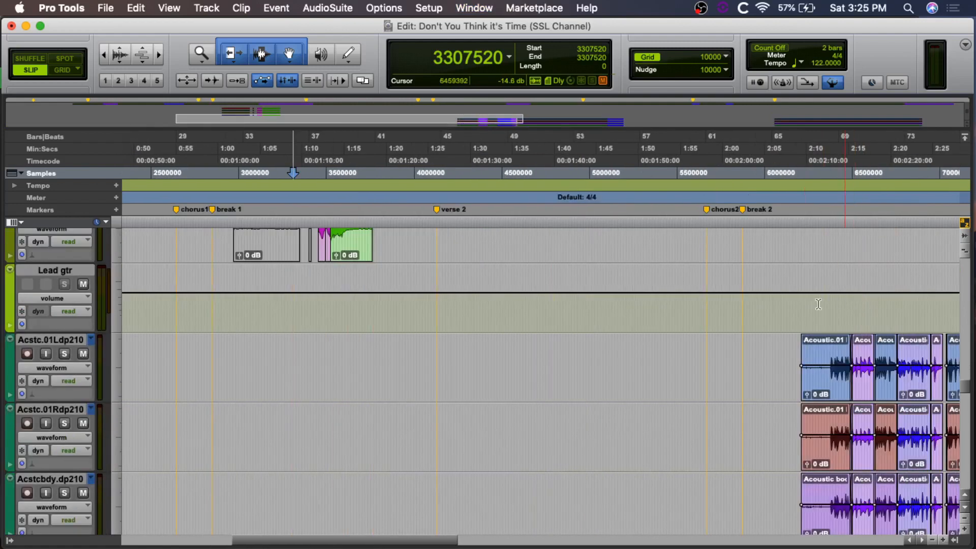
click(816, 310)
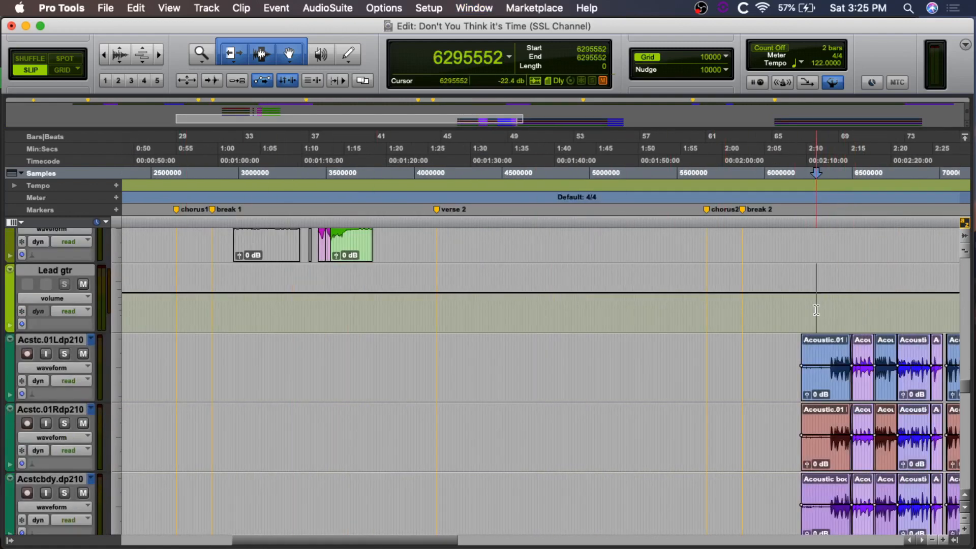
key(super+equal)
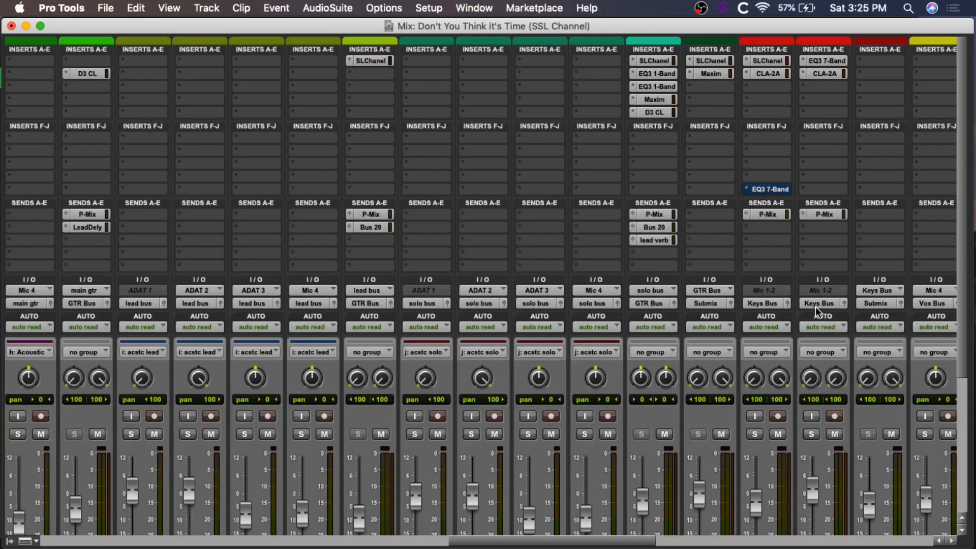
Step: Open the E-Channel on the solo gtr track and examine its filter, four-band EQ and compressor ratio settings
click(652, 59)
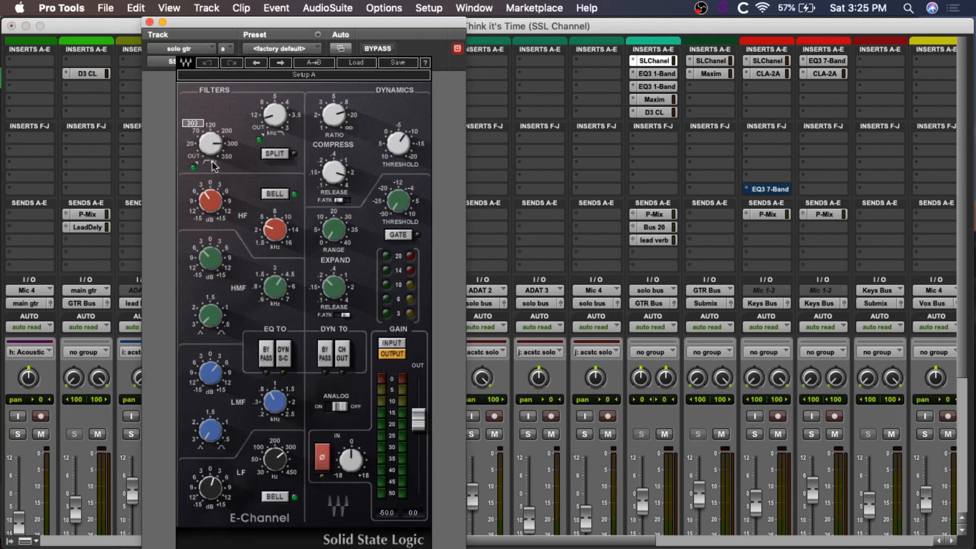
mouse_move(273, 115)
mouse_move(273, 233)
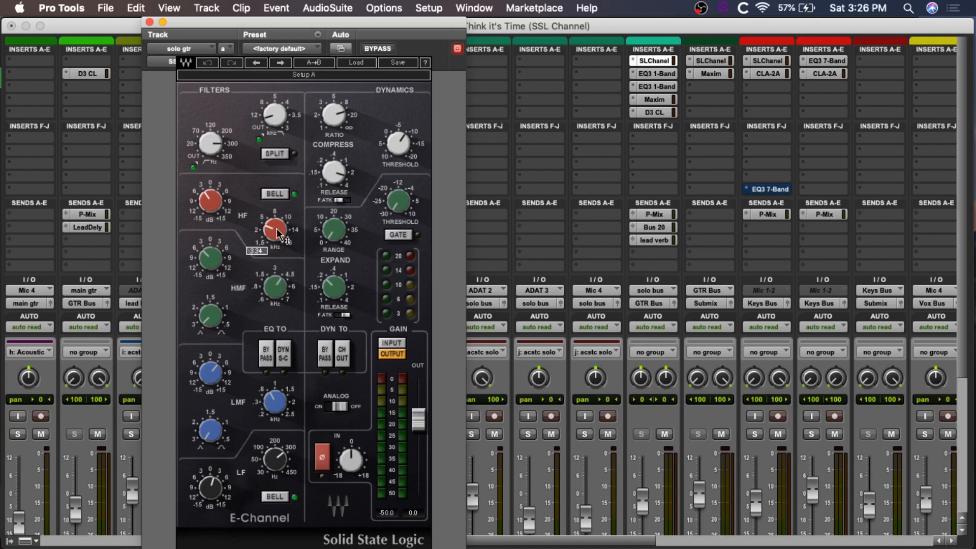
mouse_move(209, 261)
mouse_move(274, 291)
mouse_move(219, 379)
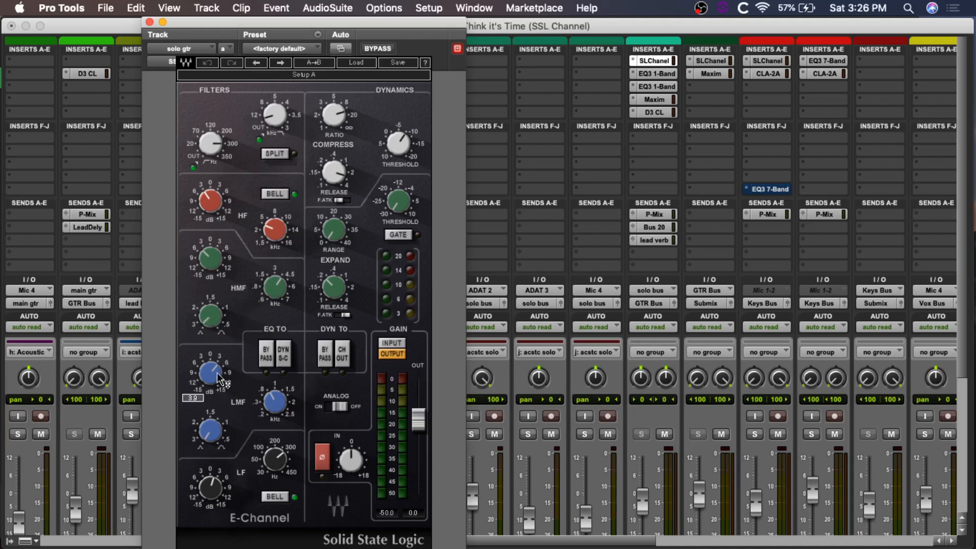
mouse_move(277, 405)
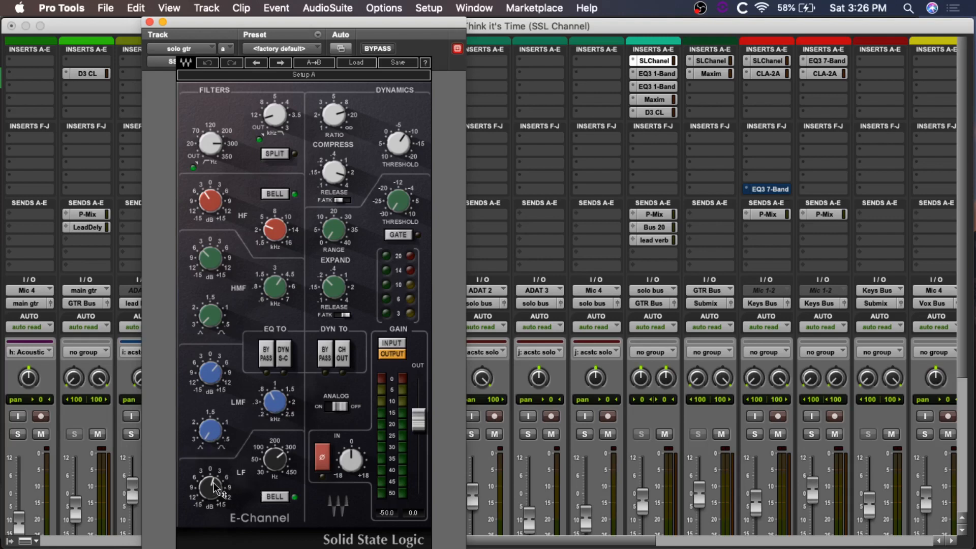
mouse_move(216, 489)
mouse_move(279, 469)
mouse_move(333, 117)
Step: Compare the solo guitar with its E-Channel bypassed and active, and close the plug-in window
click(373, 47)
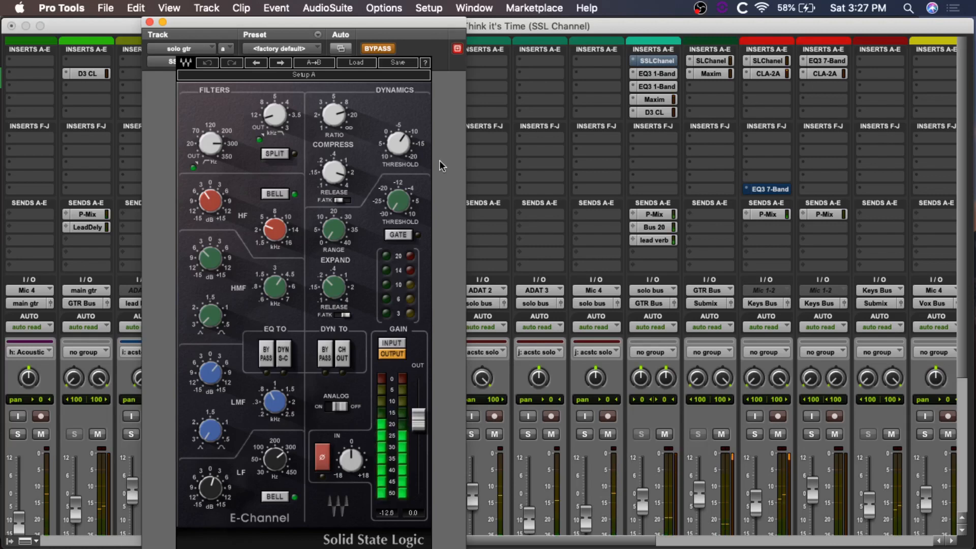
click(377, 48)
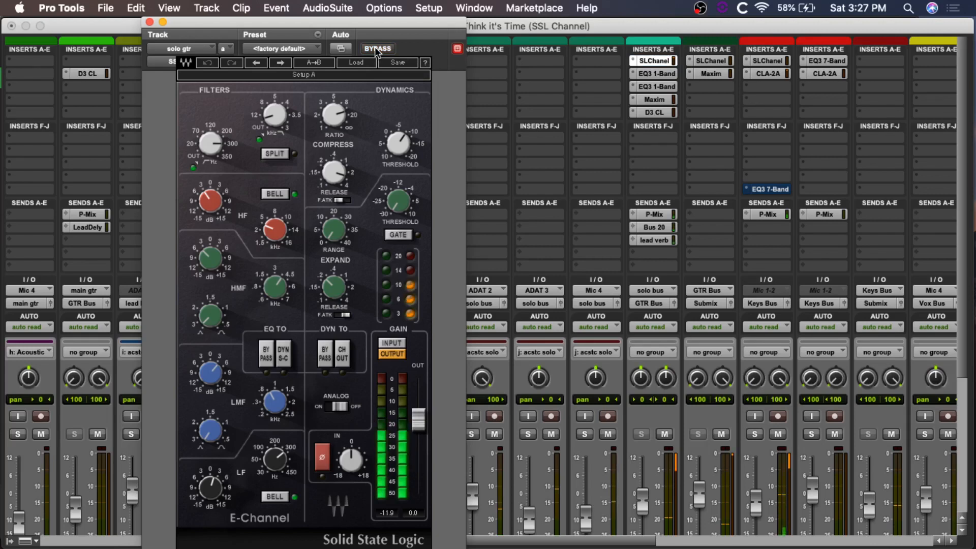
click(378, 48)
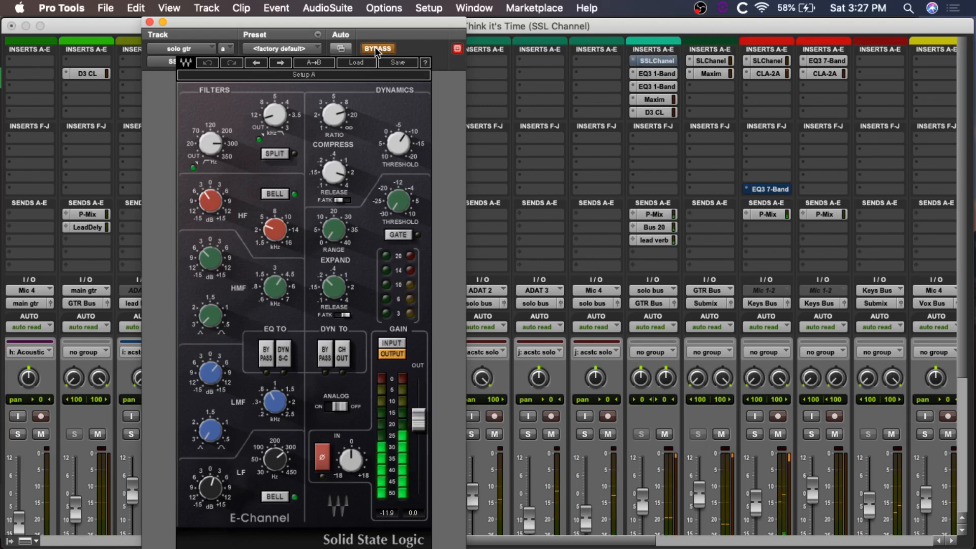
click(378, 49)
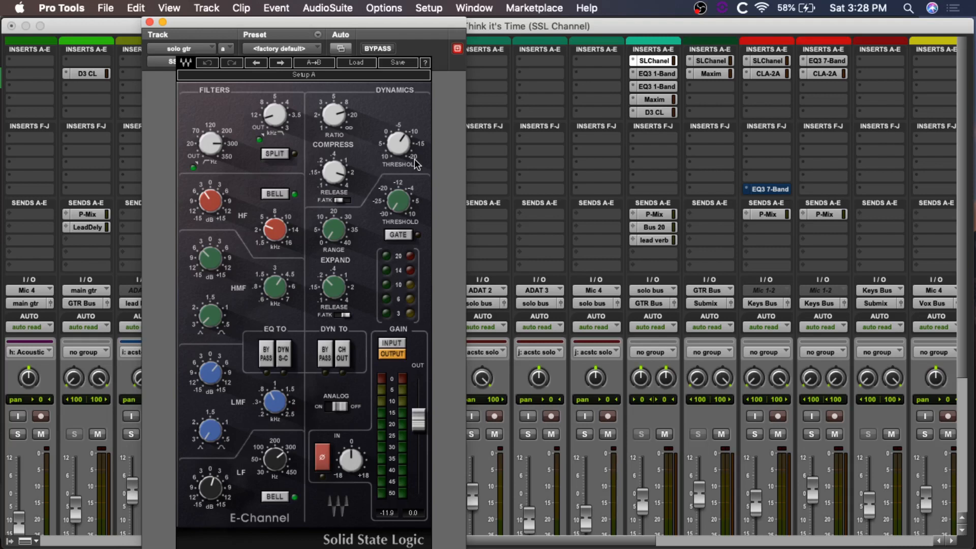
click(376, 48)
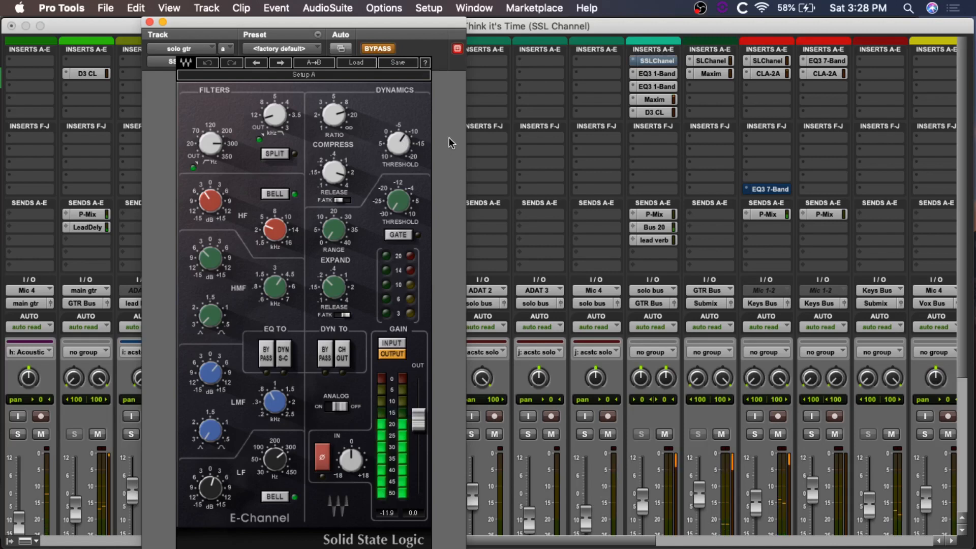
click(377, 49)
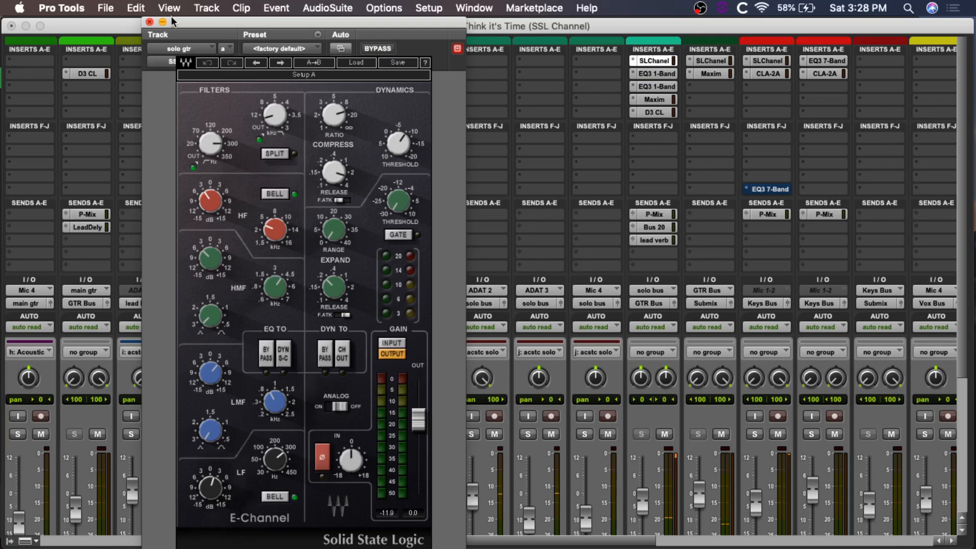
click(150, 22)
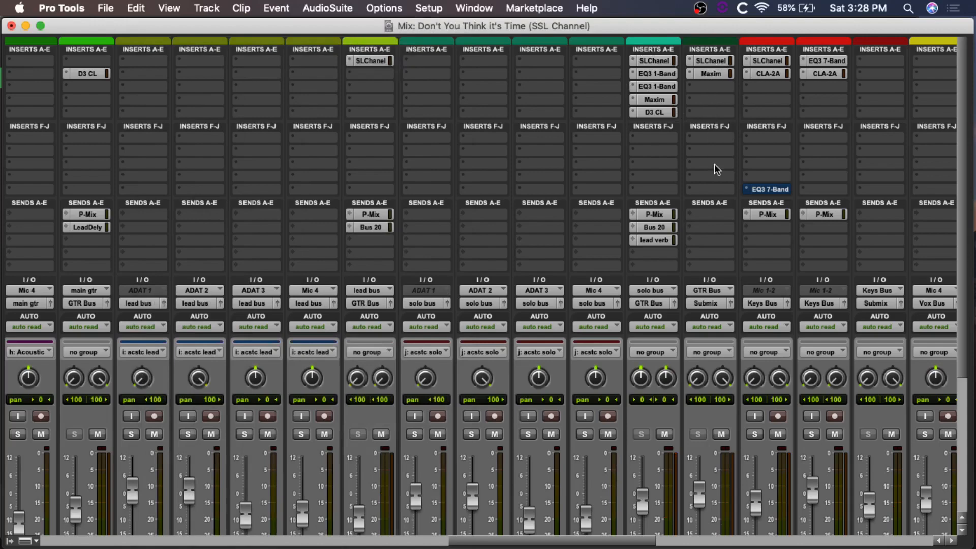
Step: Bring the keys tracks into view in the Mix window and place the playback cursor at about sample 6660000, before the verse 3 marker
scroll(715, 164, down, 8)
scroll(752, 153, up, 8)
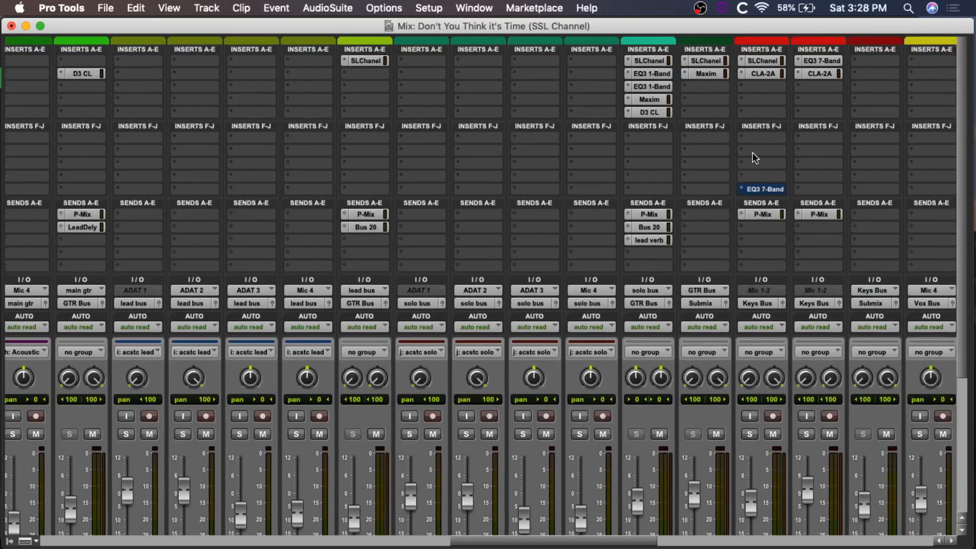
scroll(753, 153, right, 5)
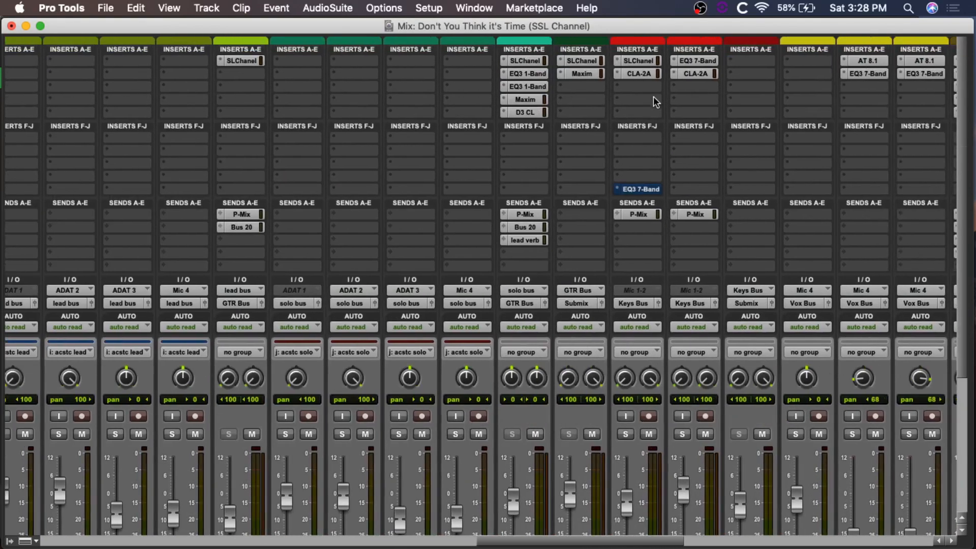
scroll(654, 96, down, 8)
scroll(654, 97, up, 8)
key(super+equal)
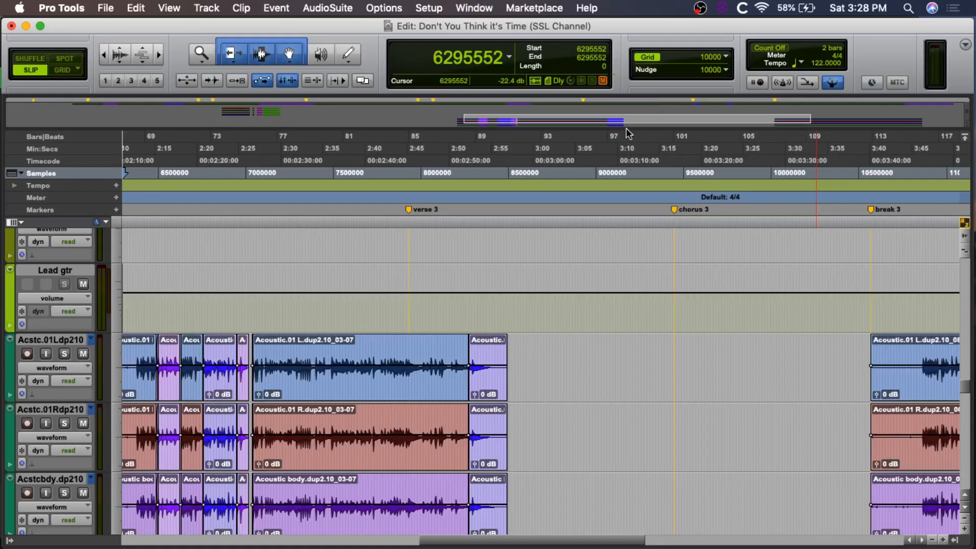
click(186, 290)
key(super+equal)
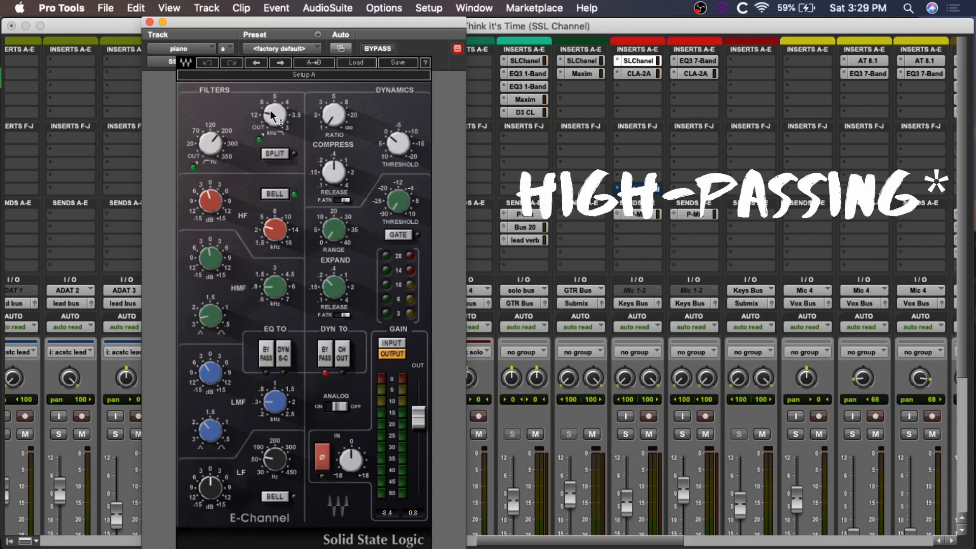
Step: Examine the filter, HF, HMF and LMF settings of the E-Channel on the piano track
mouse_move(270, 113)
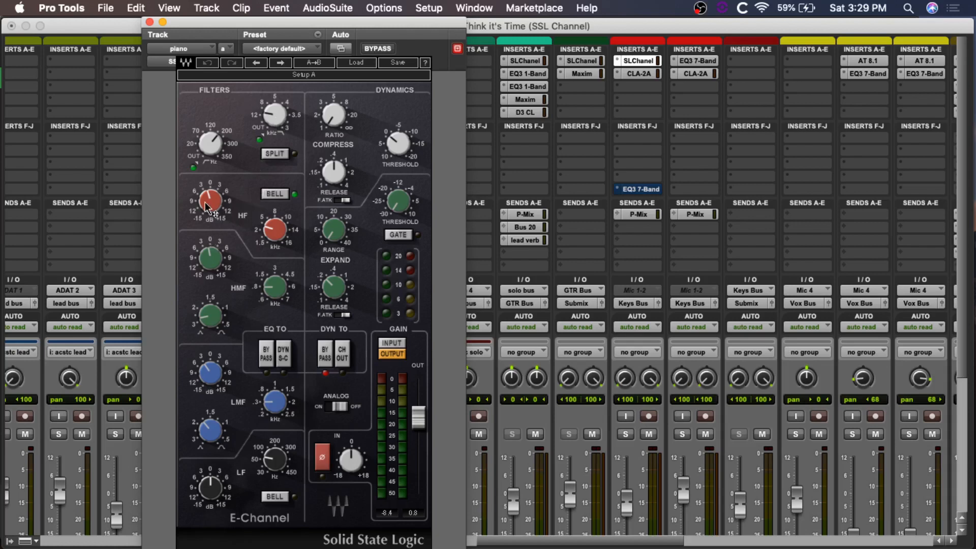
mouse_move(206, 205)
mouse_move(274, 230)
mouse_move(277, 291)
mouse_move(204, 383)
mouse_move(285, 408)
Step: Solo the piano and compare its sound with the E-Channel bypassed and active
click(377, 49)
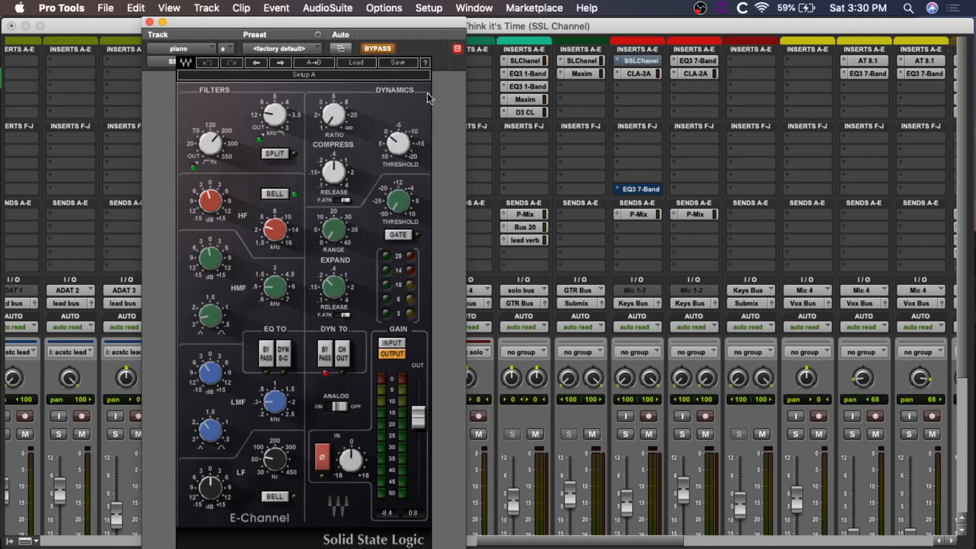
click(627, 435)
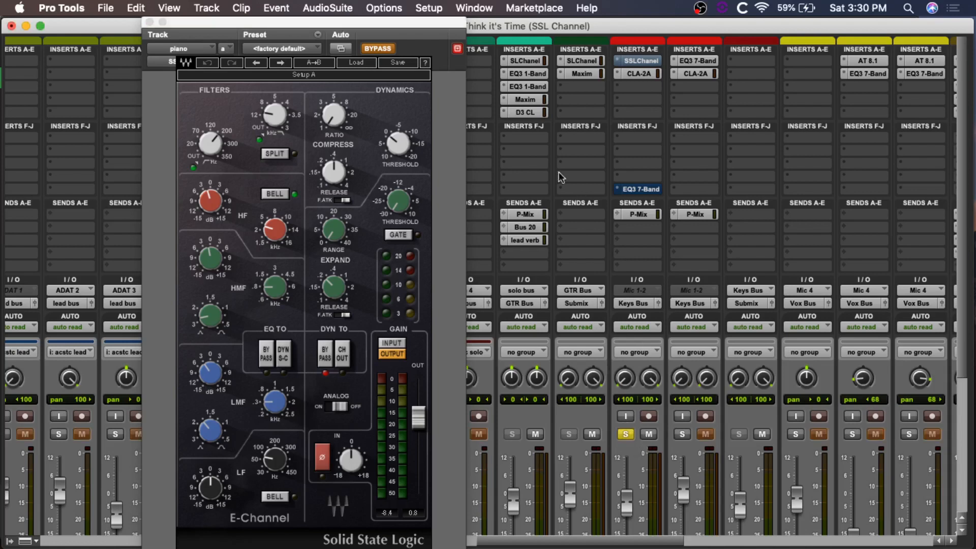
click(377, 50)
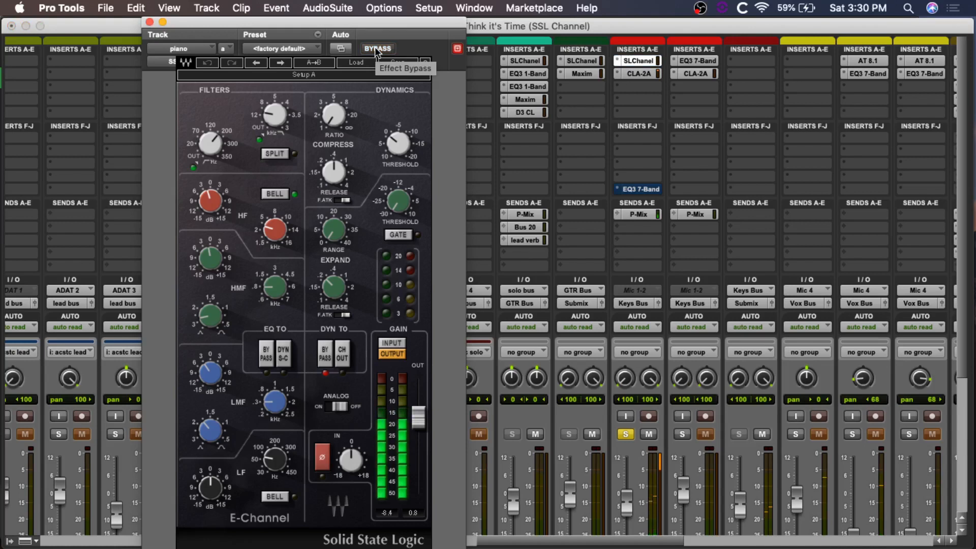
click(376, 49)
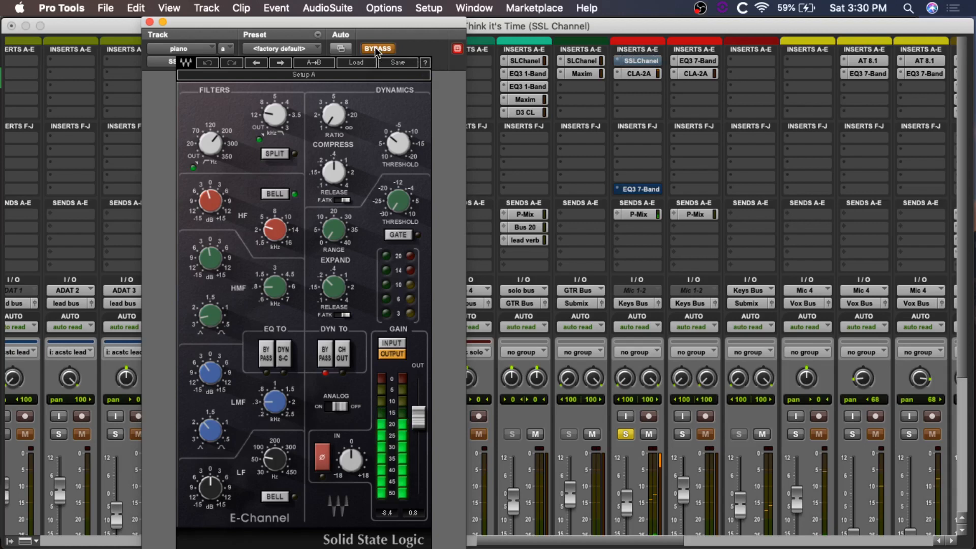
click(376, 49)
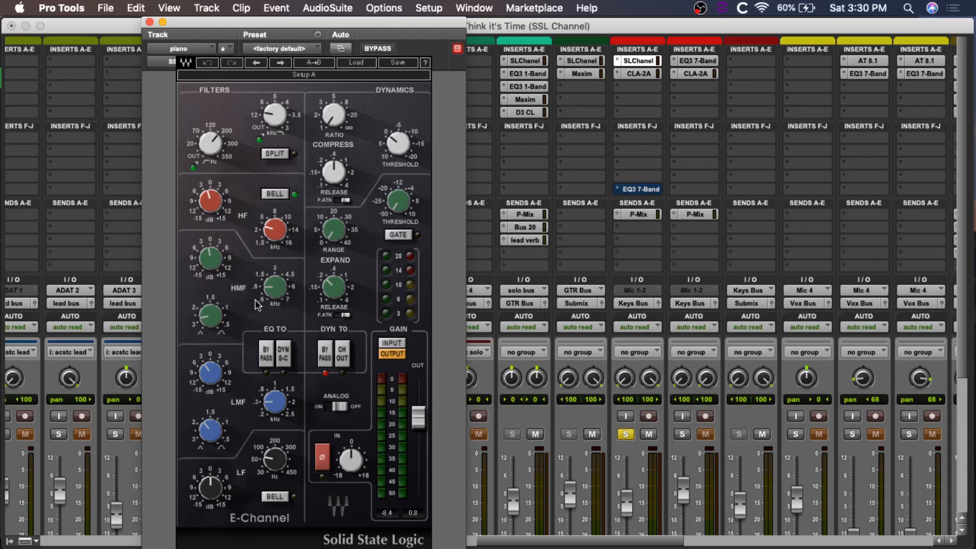
Step: Move the piano's CLA-2A to the third insert slot and its EQ3 7-Band to the second slot, directly after the E-Channel
mouse_move(279, 299)
click(642, 87)
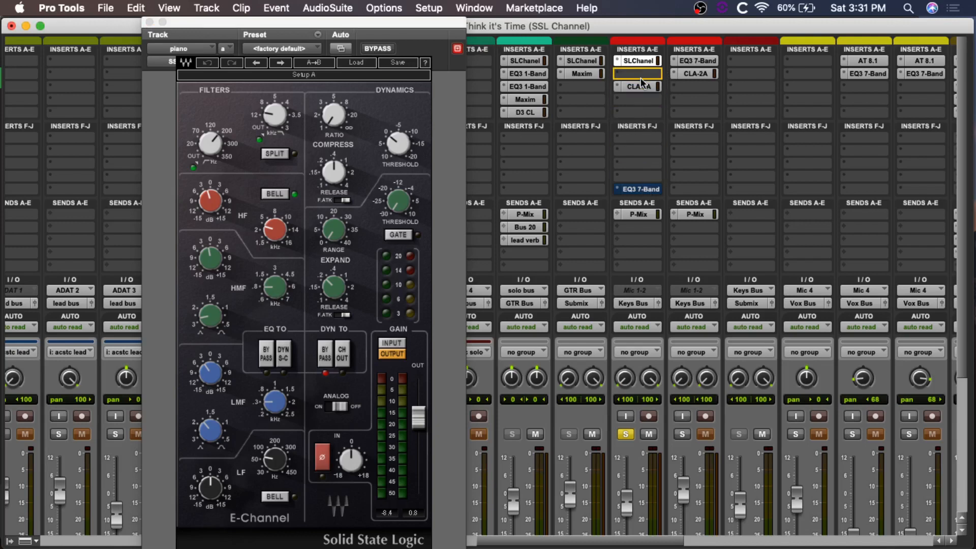
drag(641, 72, 640, 75)
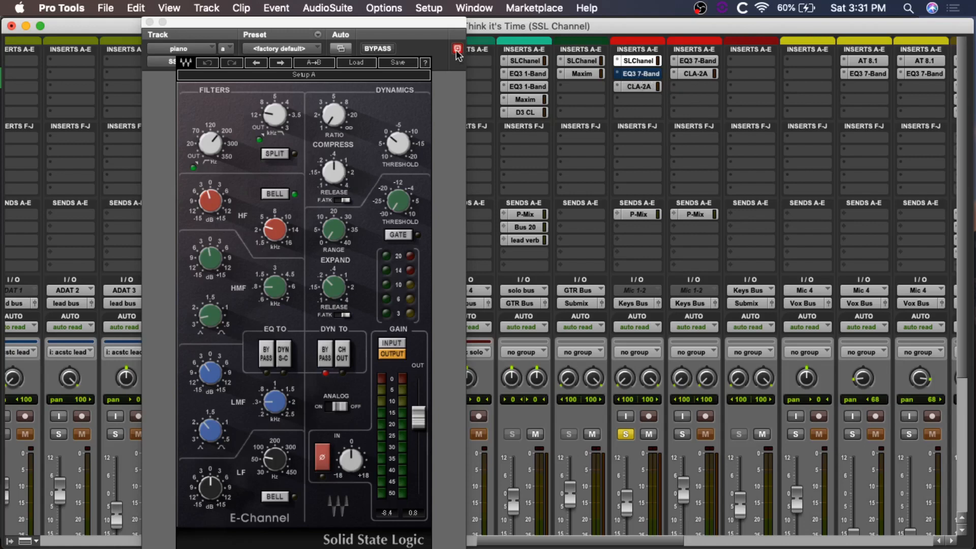
Step: Open the piano's EQ3 7-Band beside the E-Channel and switch on its HPF, MF, HMF and HF bands
click(638, 75)
drag(463, 22, 747, 55)
click(515, 225)
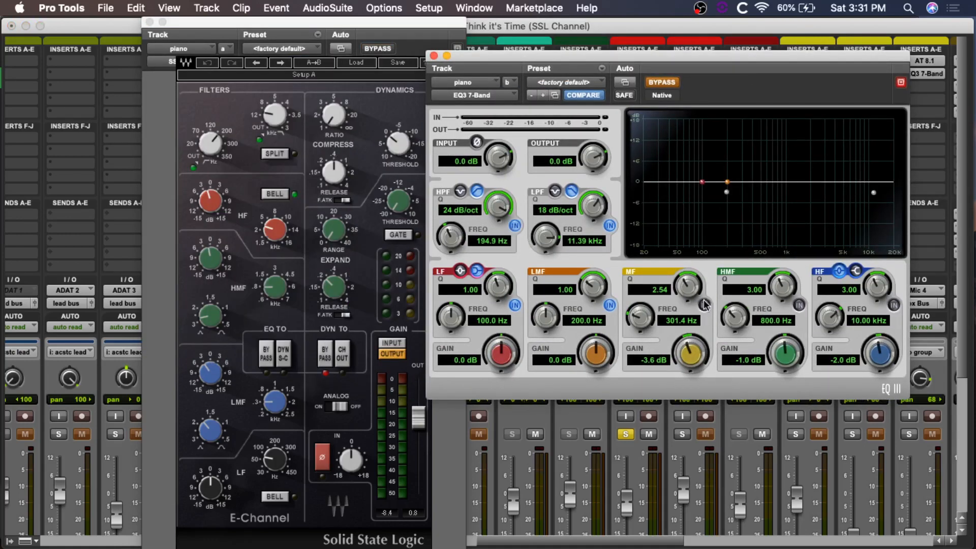
click(704, 305)
click(800, 305)
click(894, 305)
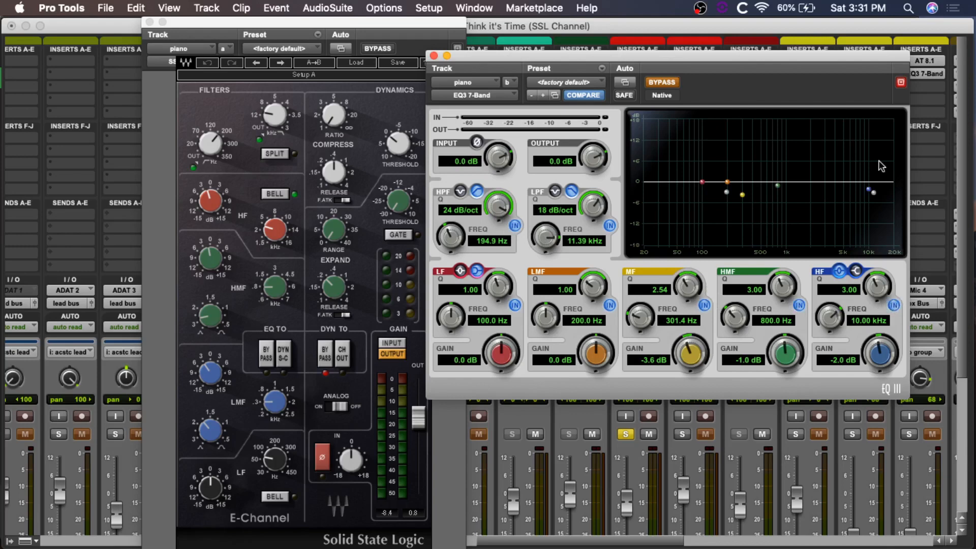
Step: Take the EQ3 7-Band out of bypass and compare its curve with the E-Channel's low-pass and LMF settings
drag(686, 56, 753, 54)
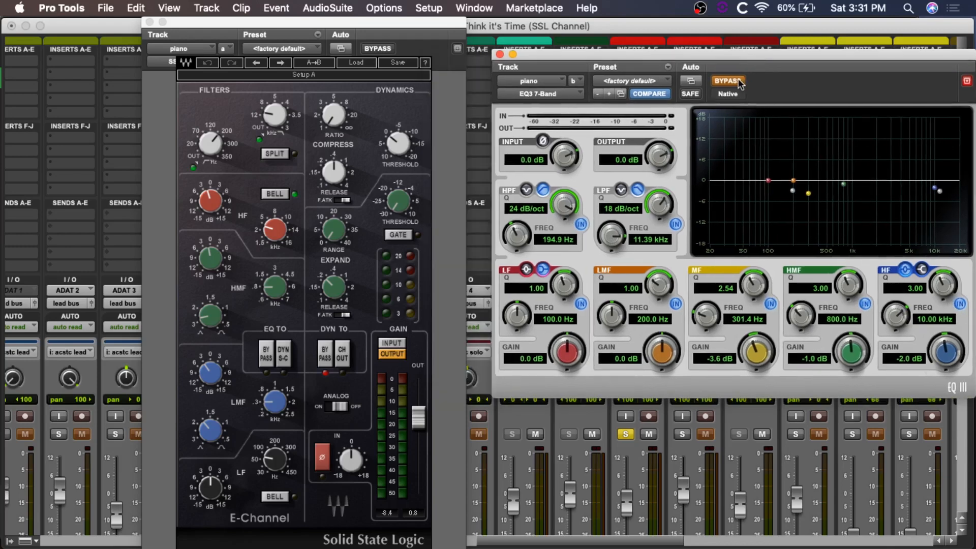
click(738, 79)
drag(818, 56, 793, 57)
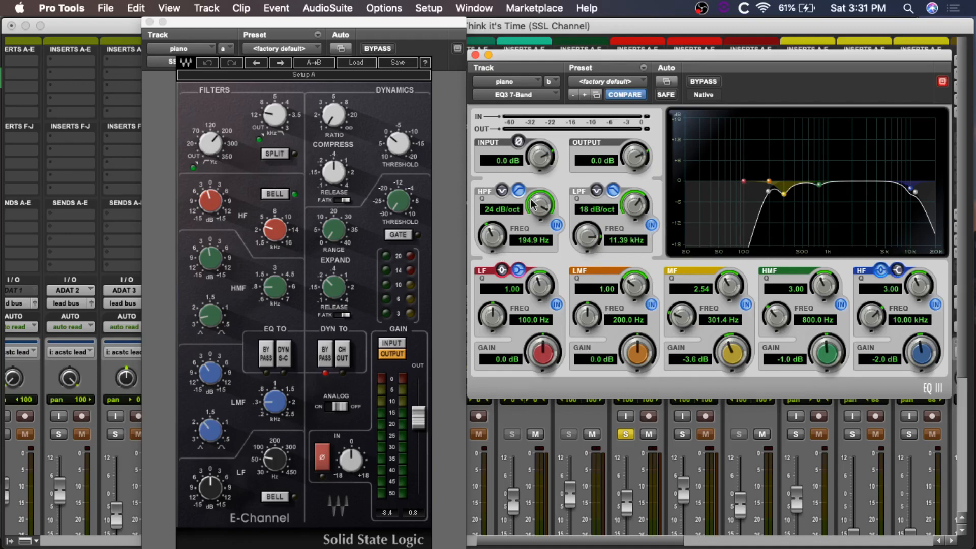
mouse_move(272, 112)
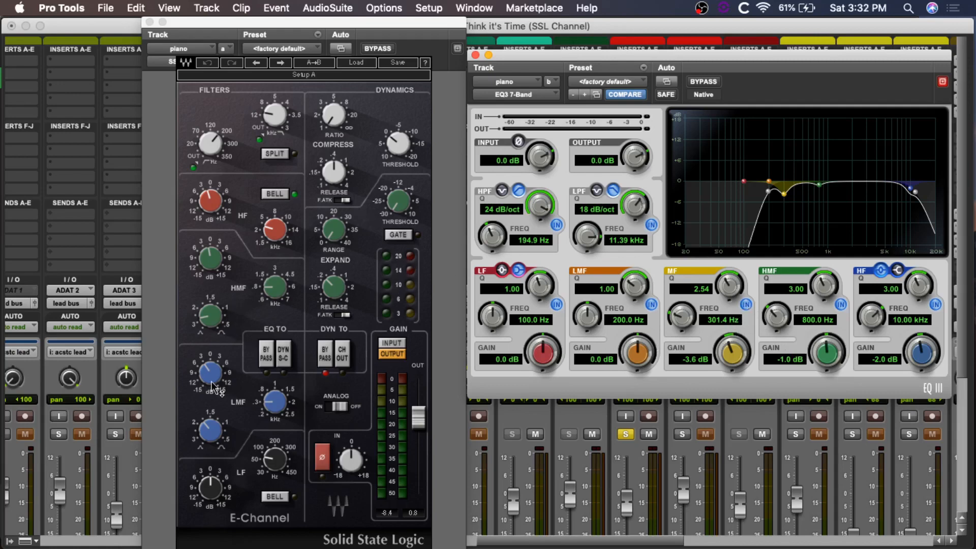
mouse_move(274, 401)
mouse_move(207, 428)
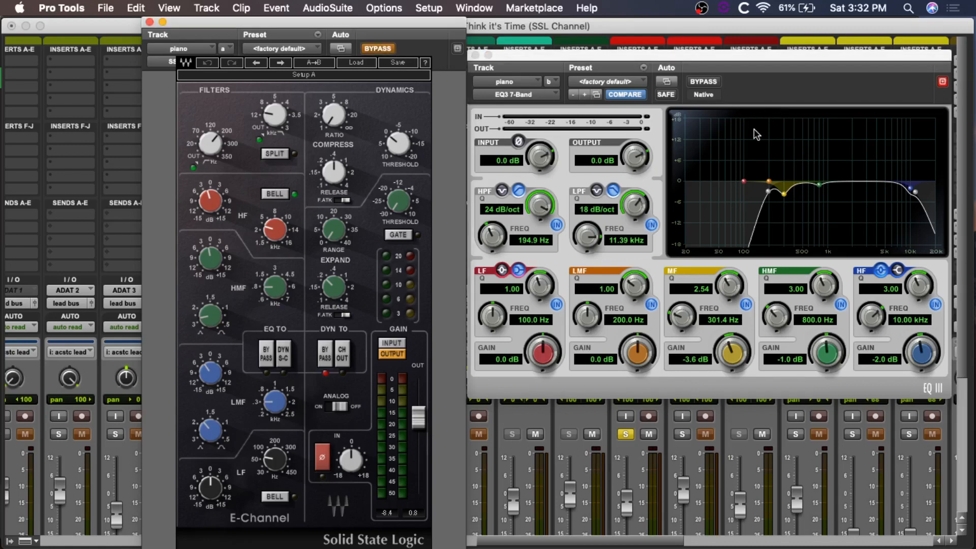
Step: Compare the soloed piano through the EQ3 7-Band and through the E-Channel, then unsolo the piano
key(space)
click(706, 81)
click(373, 49)
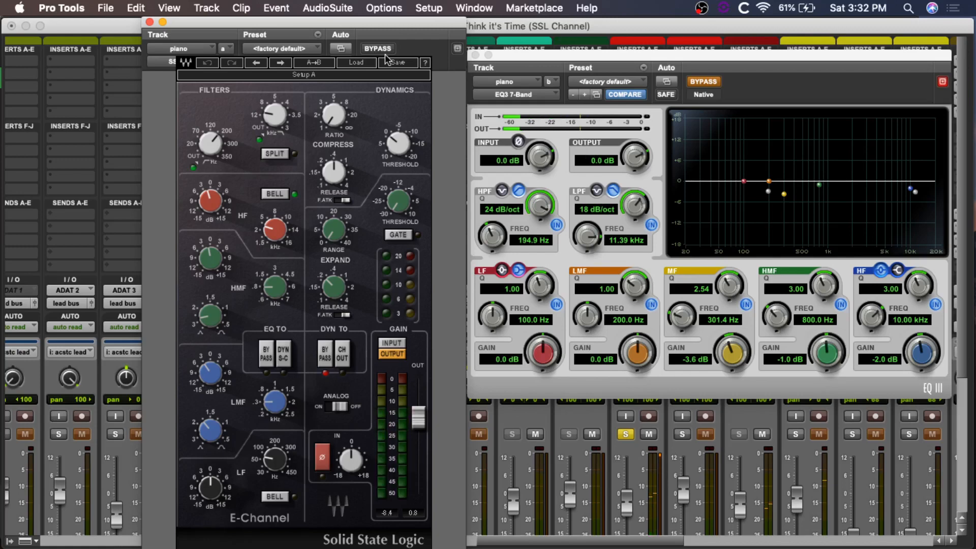
drag(407, 25, 283, 25)
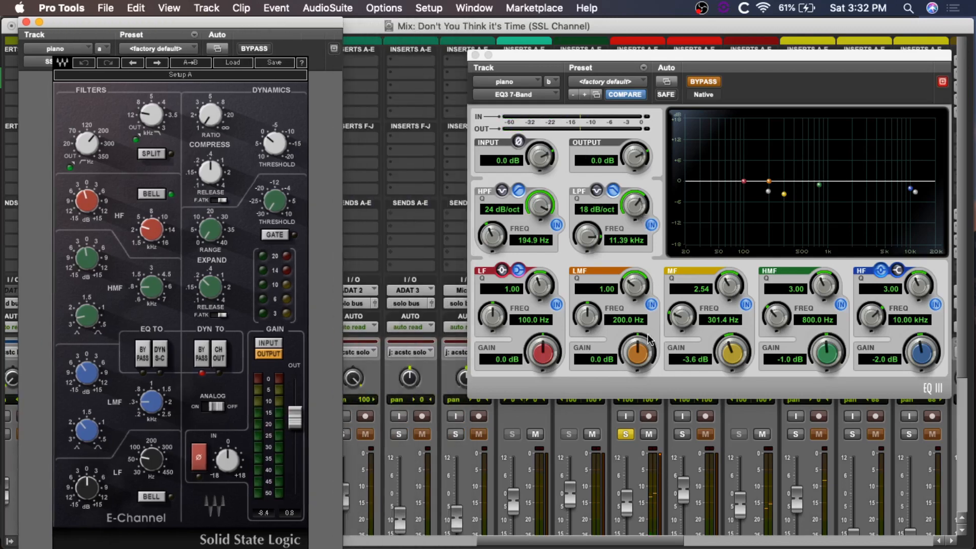
click(626, 434)
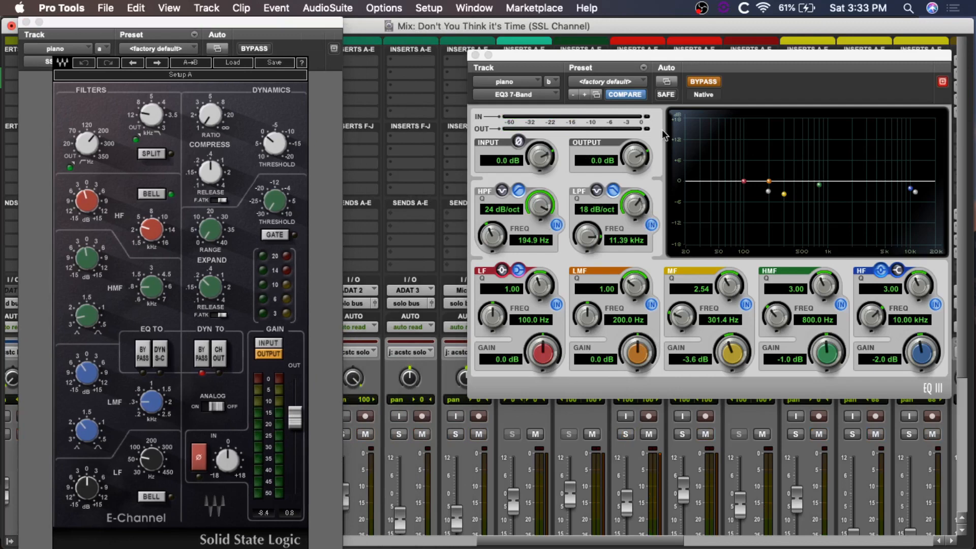
Step: Compare the piano's EQ3 7-Band with its E-Channel in the full mix, leave the E-Channel active and close both plug-in windows
click(254, 49)
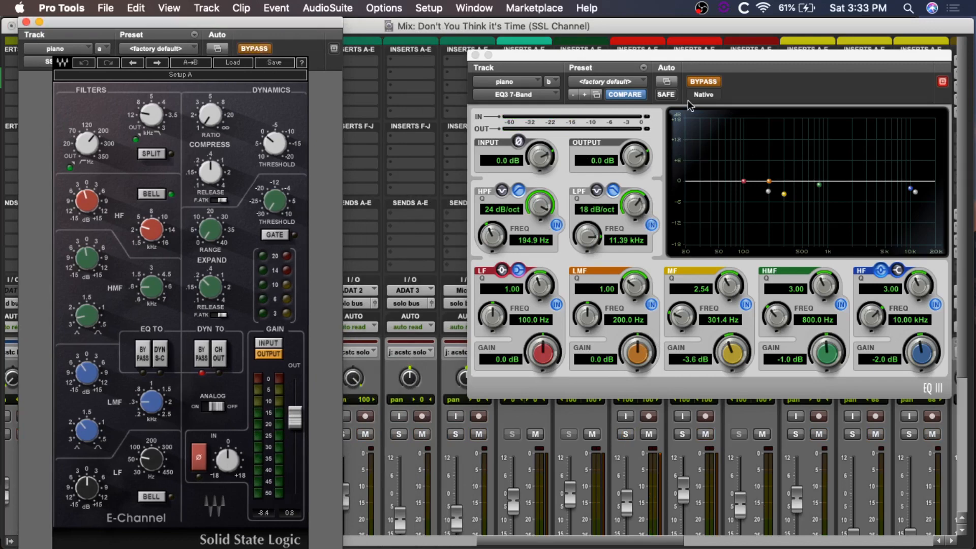
click(712, 83)
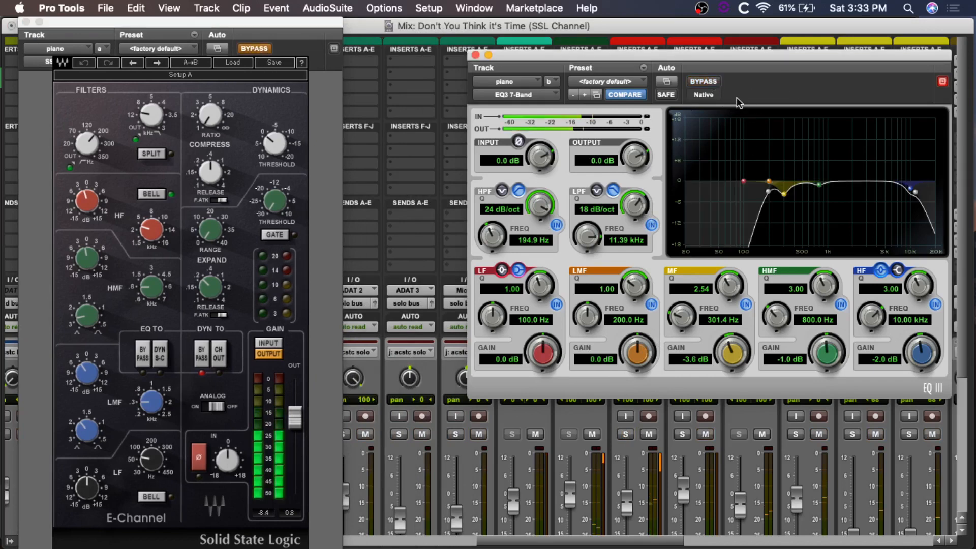
click(703, 83)
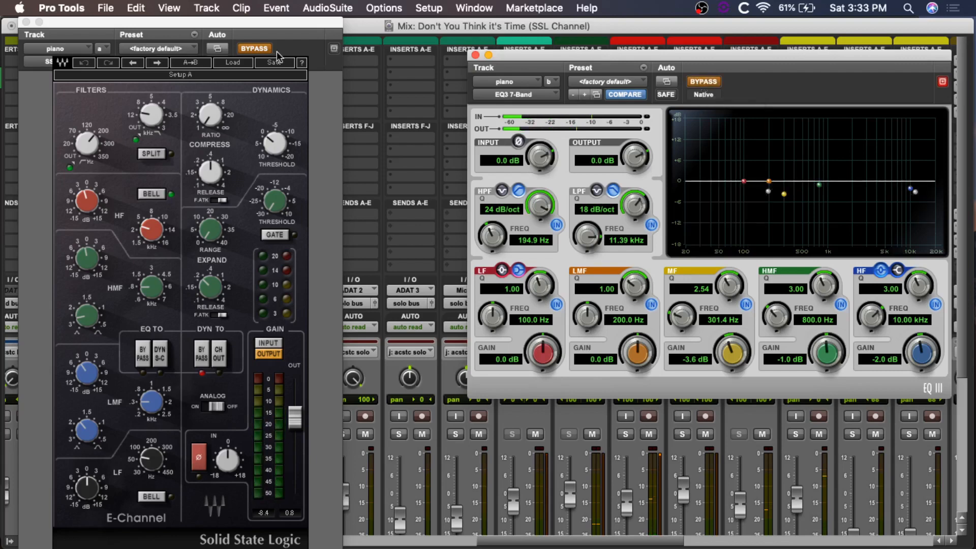
click(254, 48)
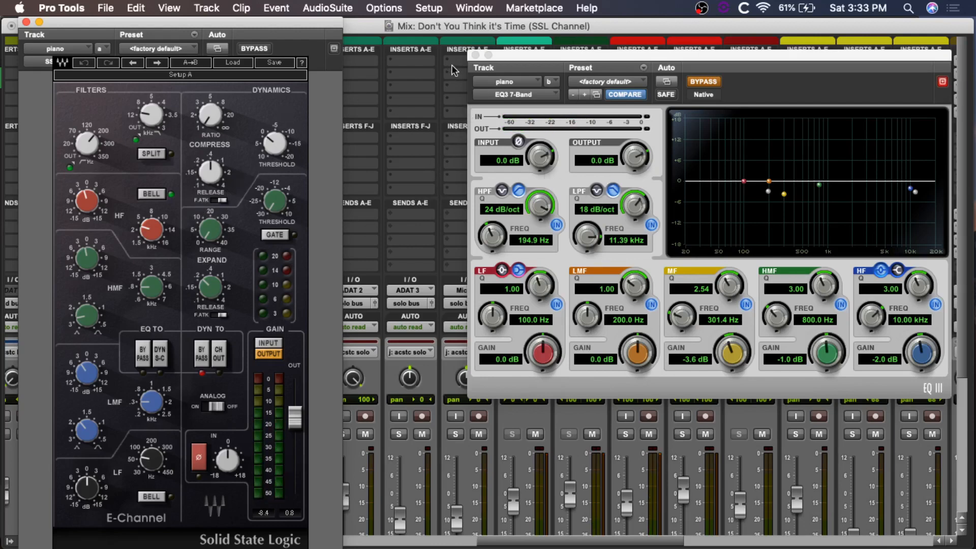
click(476, 55)
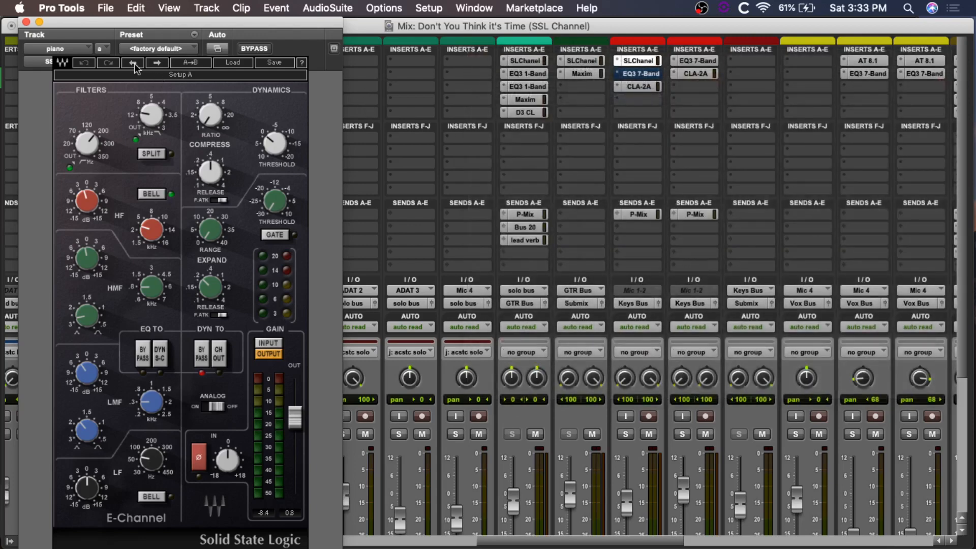
click(26, 22)
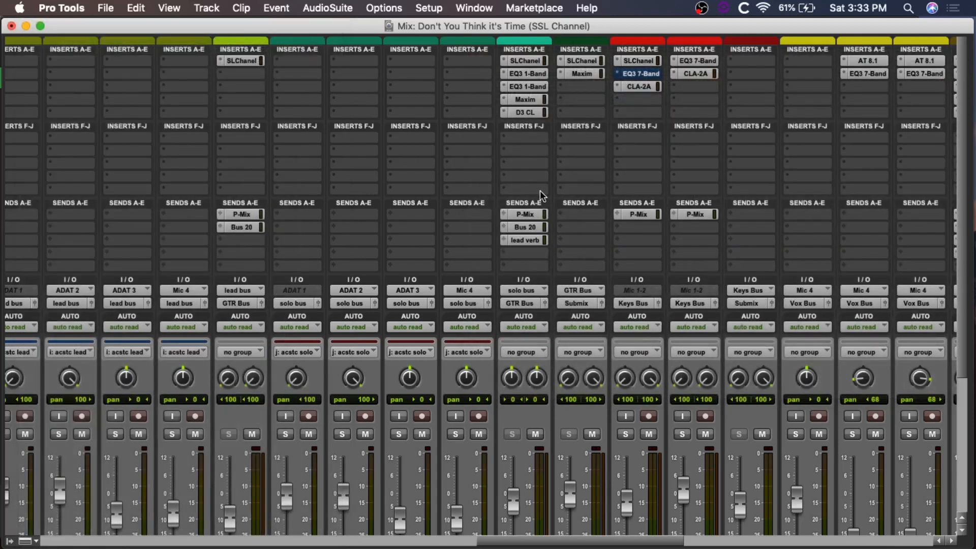
Step: Open the E-Channel on the Vox Bus and position its window clear of the Vox Bus channel strip
scroll(800, 201, right, 5)
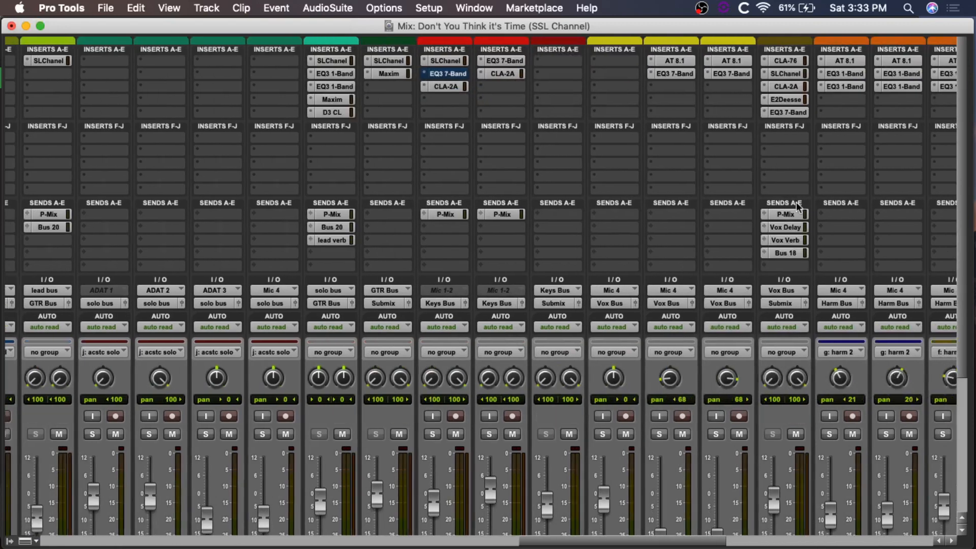
scroll(791, 206, right, 1)
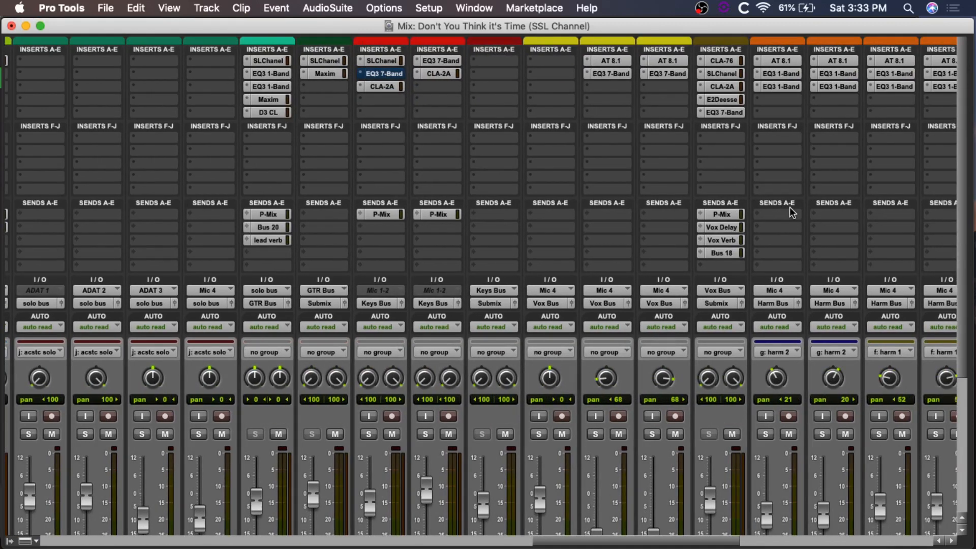
scroll(728, 203, right, 2)
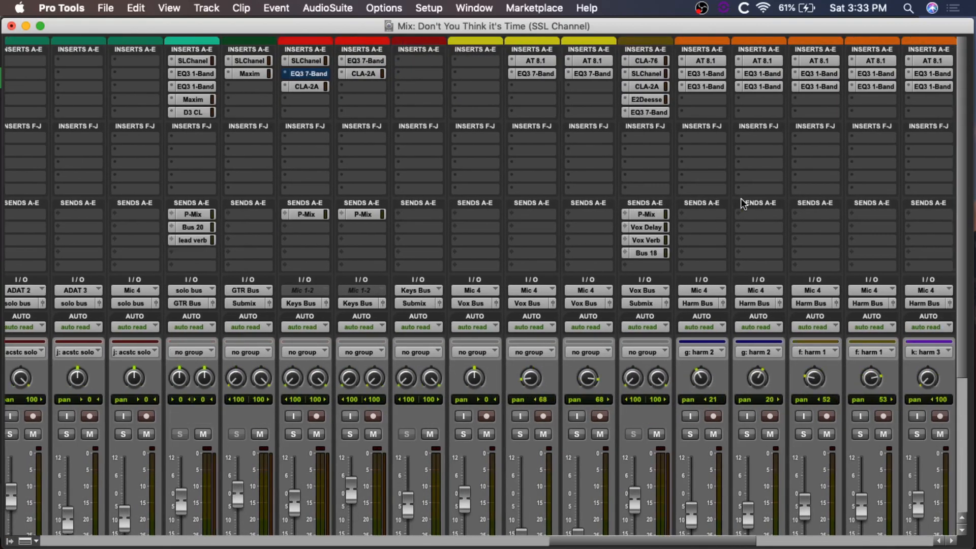
click(642, 75)
drag(648, 21, 902, 21)
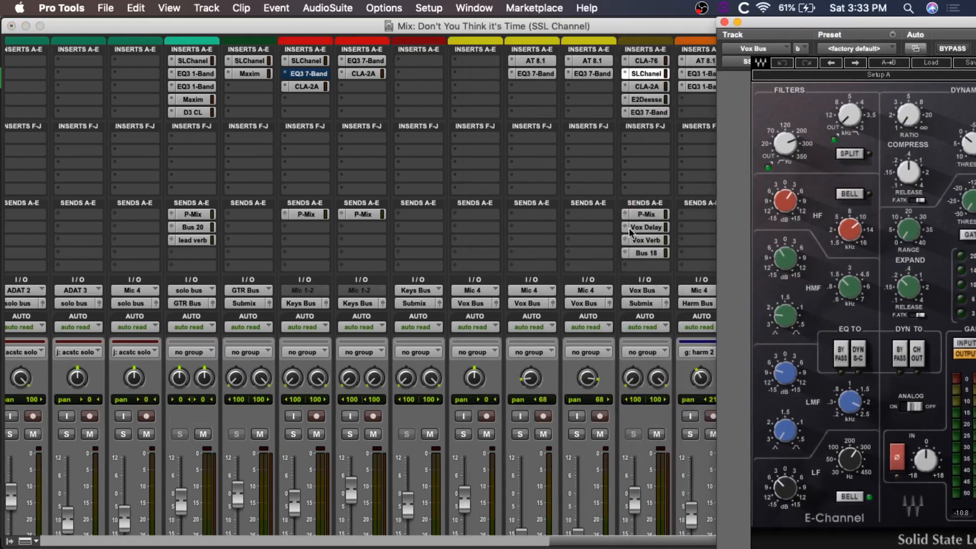
scroll(610, 279, down, 5)
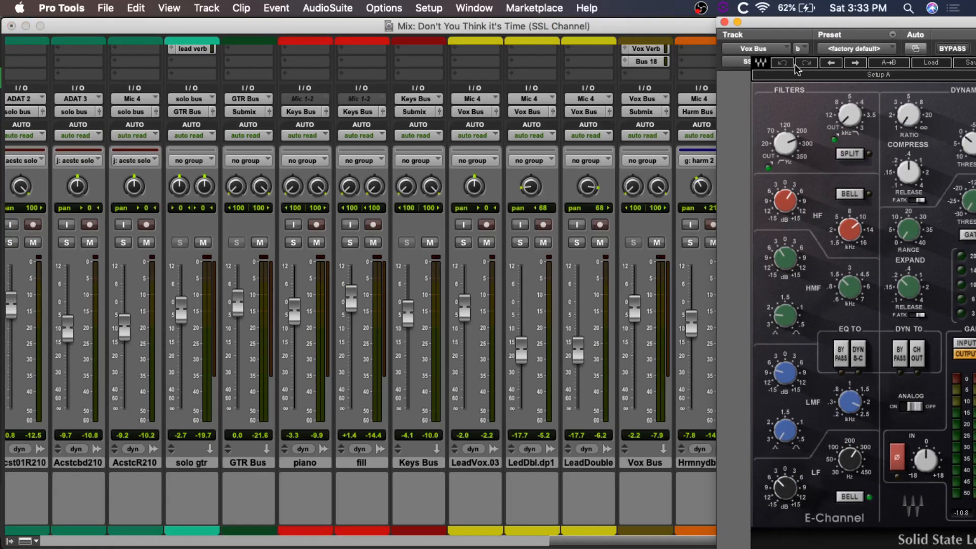
drag(796, 23, 300, 25)
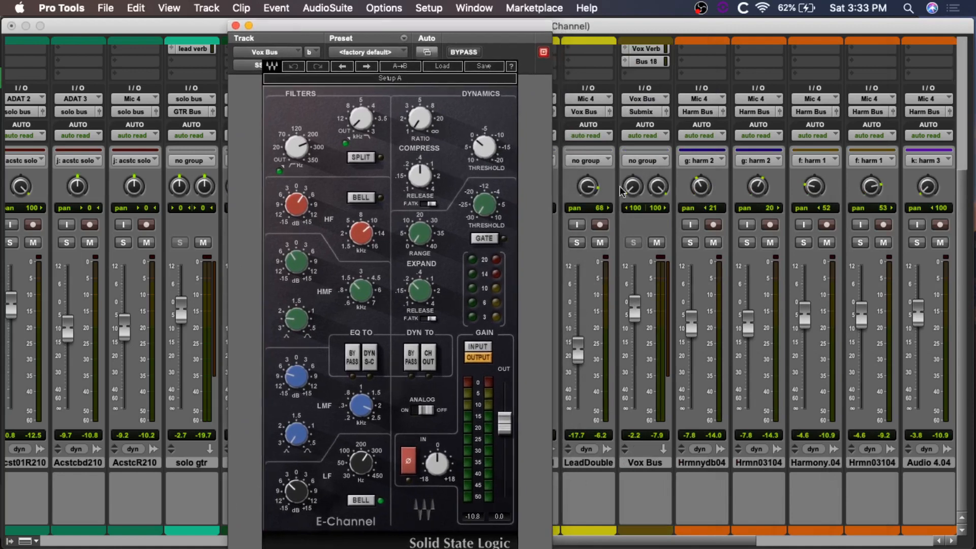
scroll(642, 185, up, 5)
scroll(593, 287, left, 3)
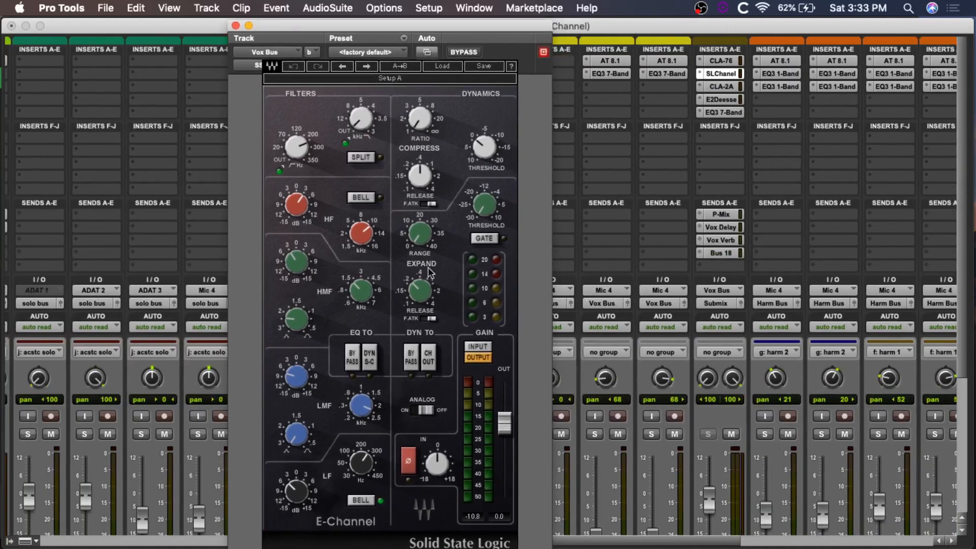
Step: Examine the Vox Bus E-Channel's high-pass and low-pass filters and its HF, HMF, LMF and LF settings
mouse_move(299, 147)
mouse_move(359, 124)
mouse_move(300, 211)
mouse_move(359, 238)
mouse_move(359, 294)
mouse_move(295, 379)
mouse_move(358, 408)
mouse_move(299, 491)
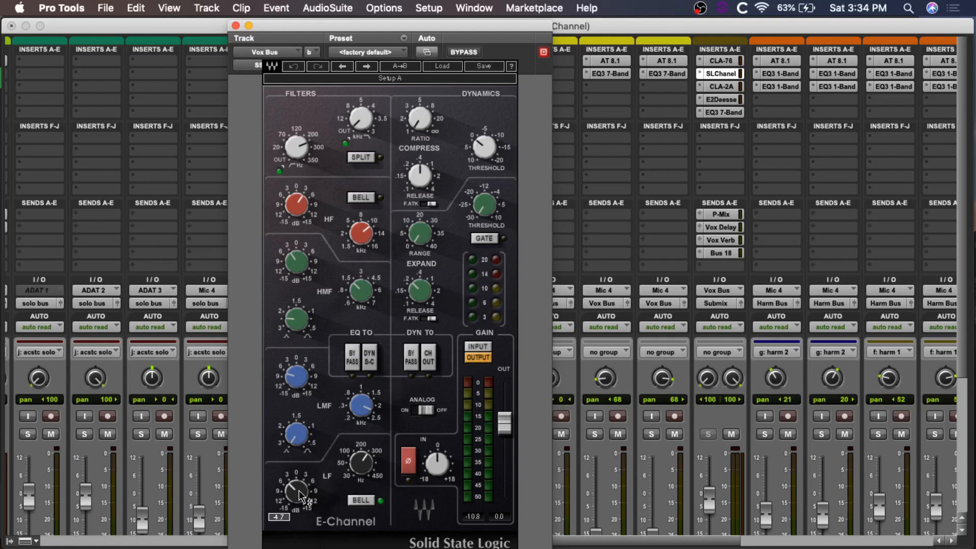
Step: Compare the Vox Bus in playback with its E-Channel bypassed and active, leave it active and close the plug-in window
mouse_move(365, 466)
click(462, 52)
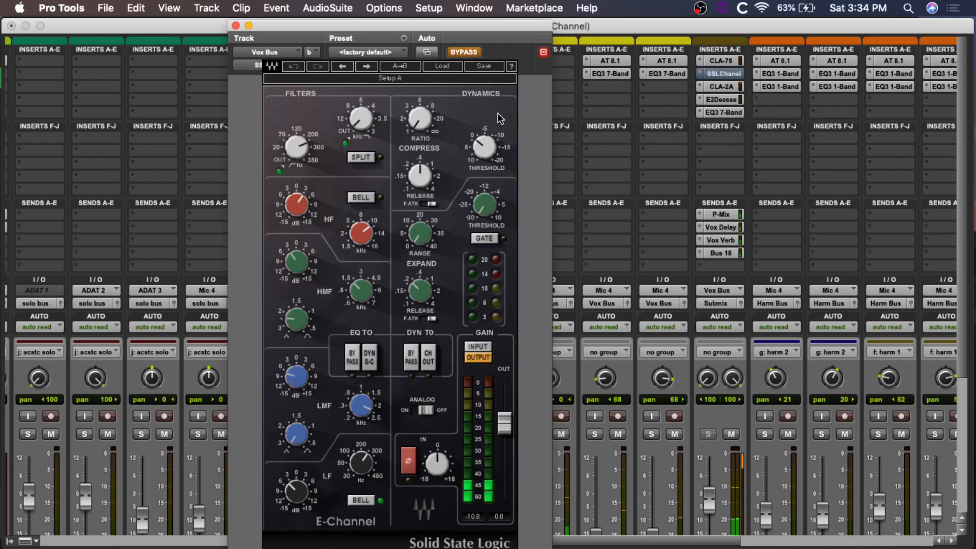
click(463, 51)
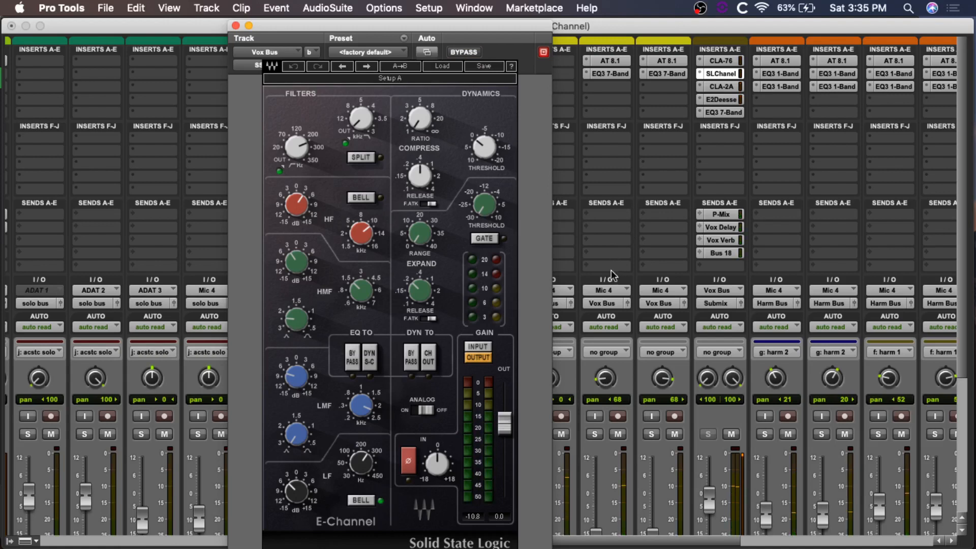
click(460, 52)
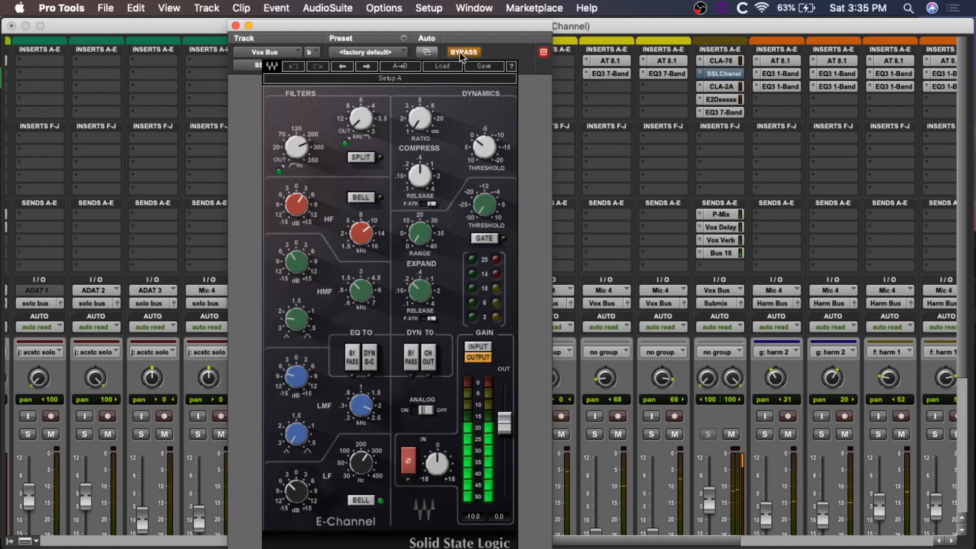
click(461, 52)
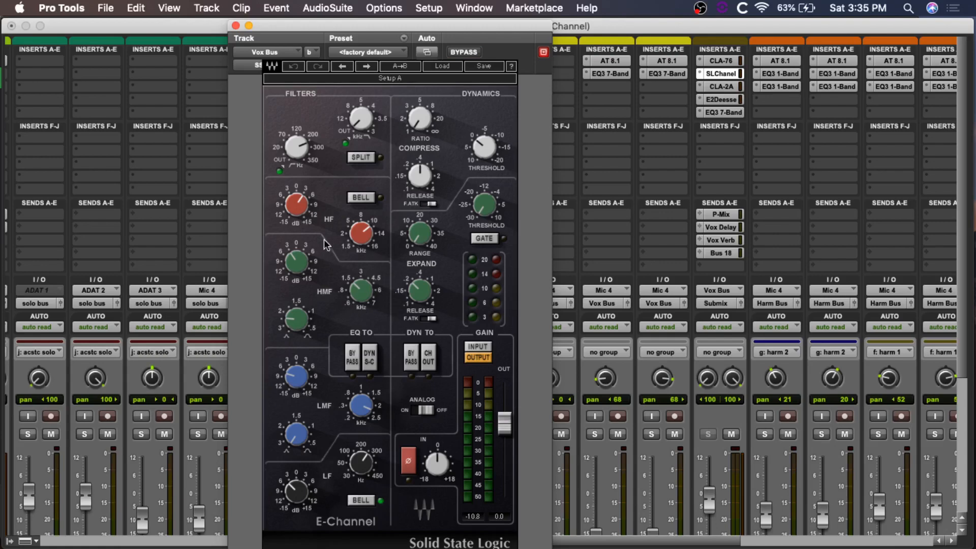
click(236, 26)
Step: Look over the inserts on the harmony and effects channels, then view the Vox Bus E-Channel again and close it
scroll(803, 206, right, 10)
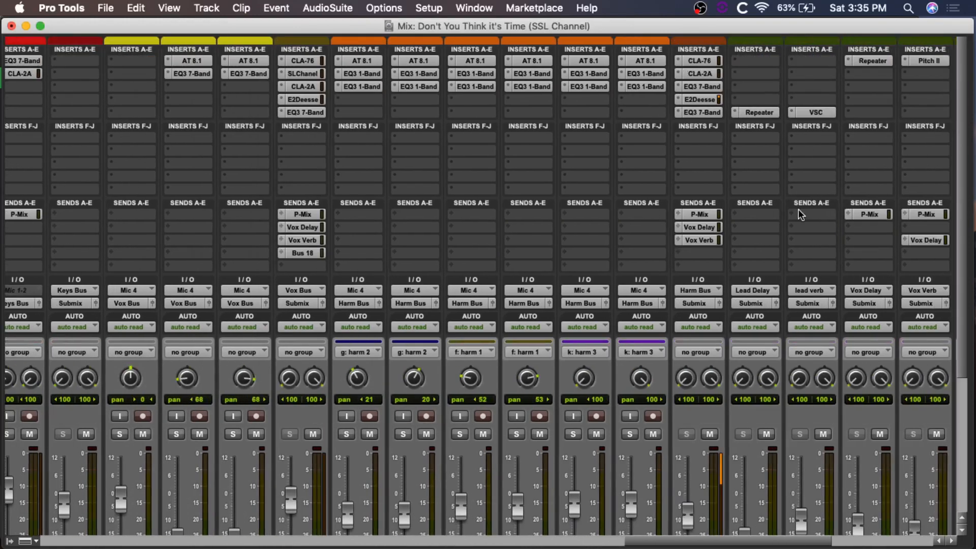
scroll(798, 209, right, 2)
scroll(630, 158, down, 5)
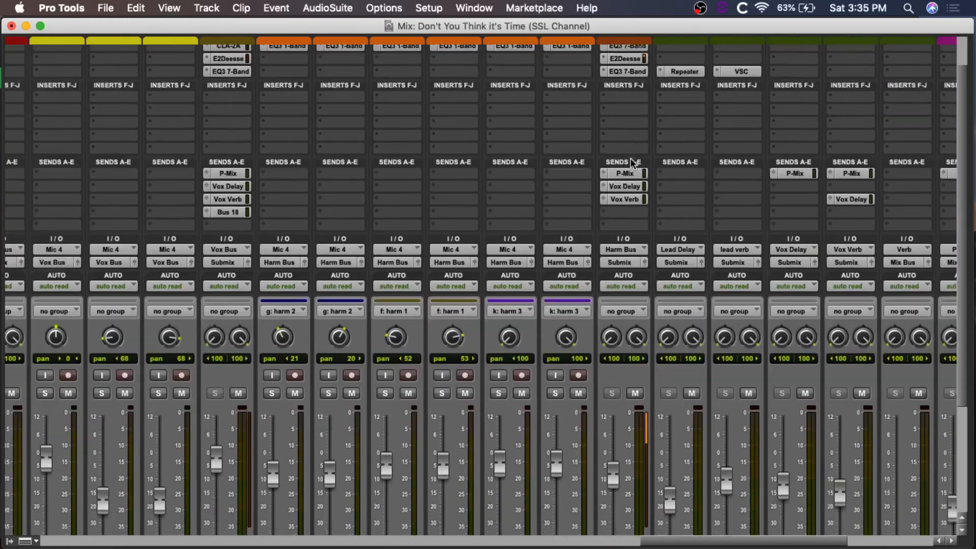
scroll(630, 135, up, 5)
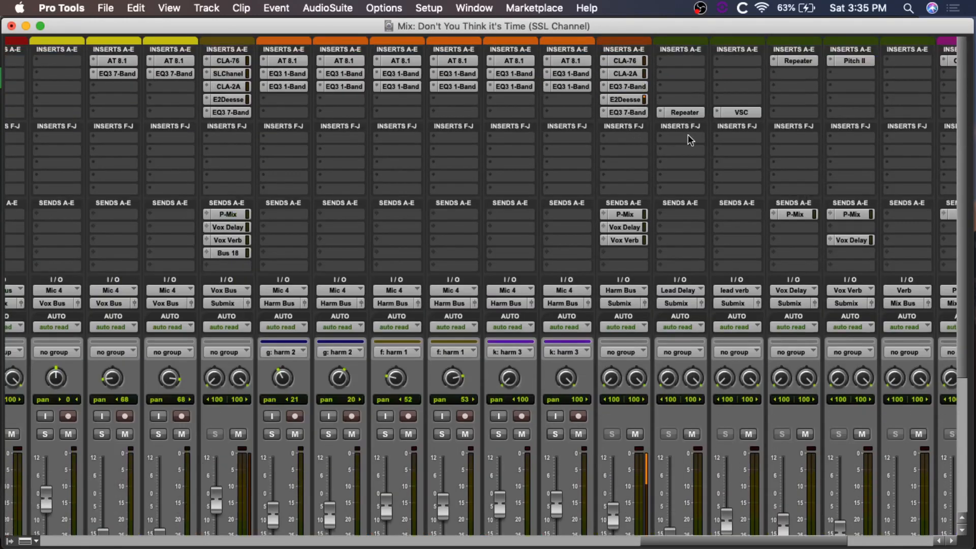
scroll(673, 135, left, 2)
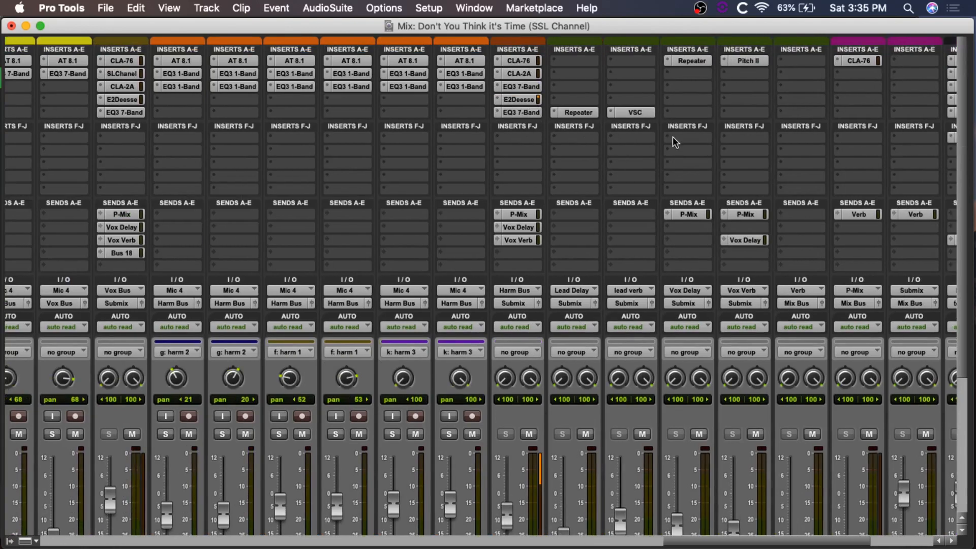
scroll(673, 136, left, 1)
scroll(672, 137, left, 9)
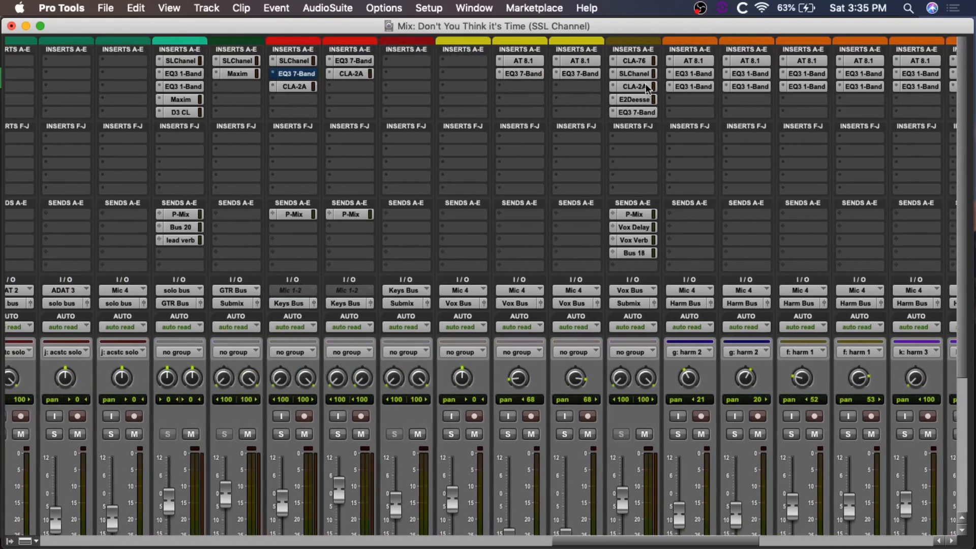
click(633, 74)
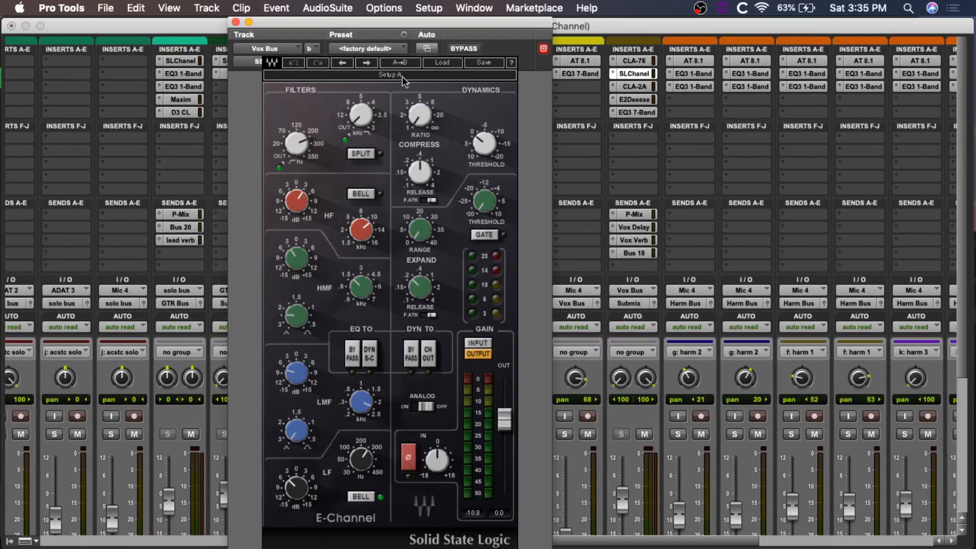
click(236, 21)
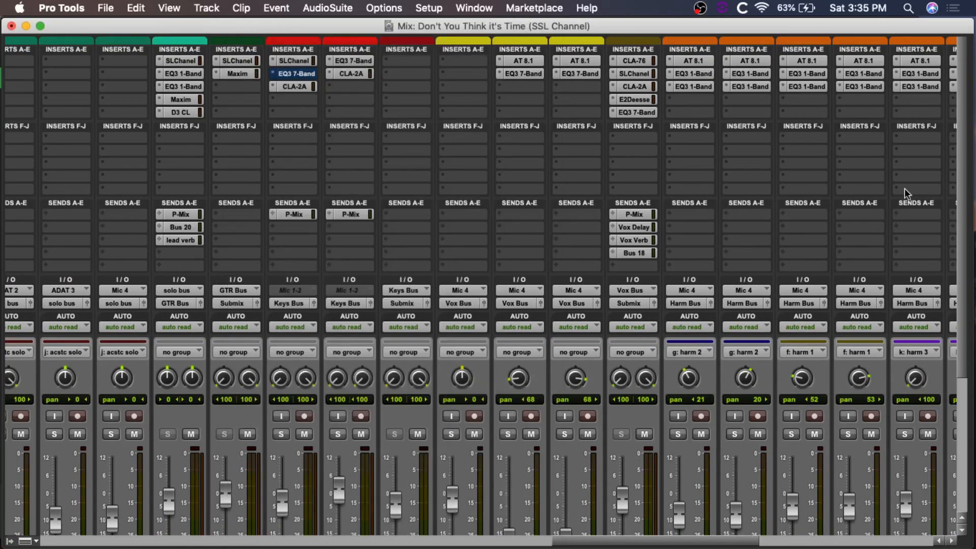
Step: View the SSLComp G-Master Buss Compressor on the Mix Bus, then close its window
scroll(903, 188, right, 1)
scroll(733, 148, right, 20)
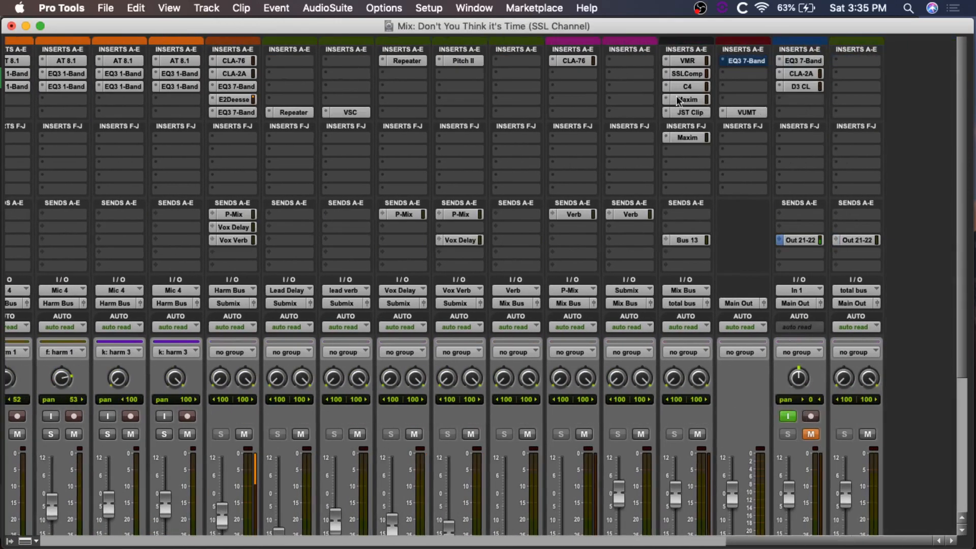
click(687, 74)
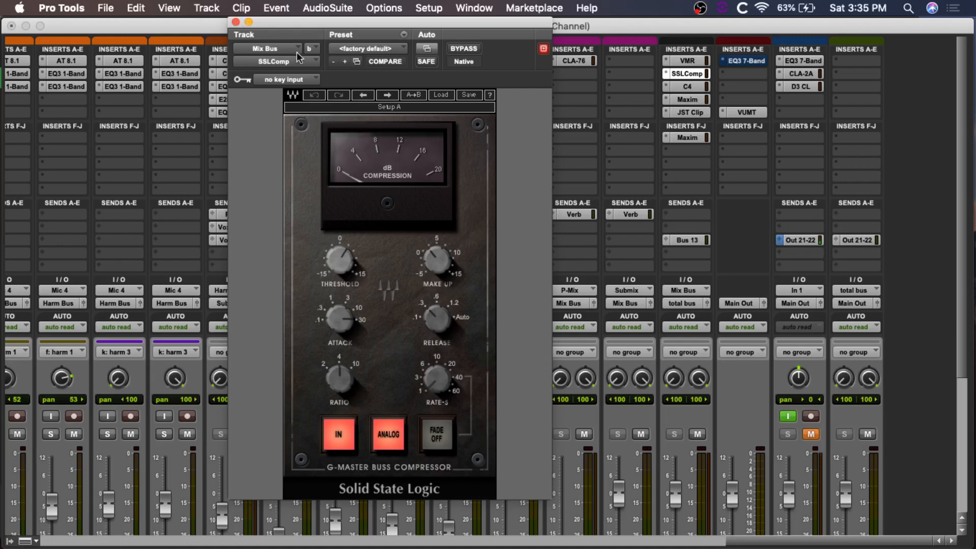
click(235, 22)
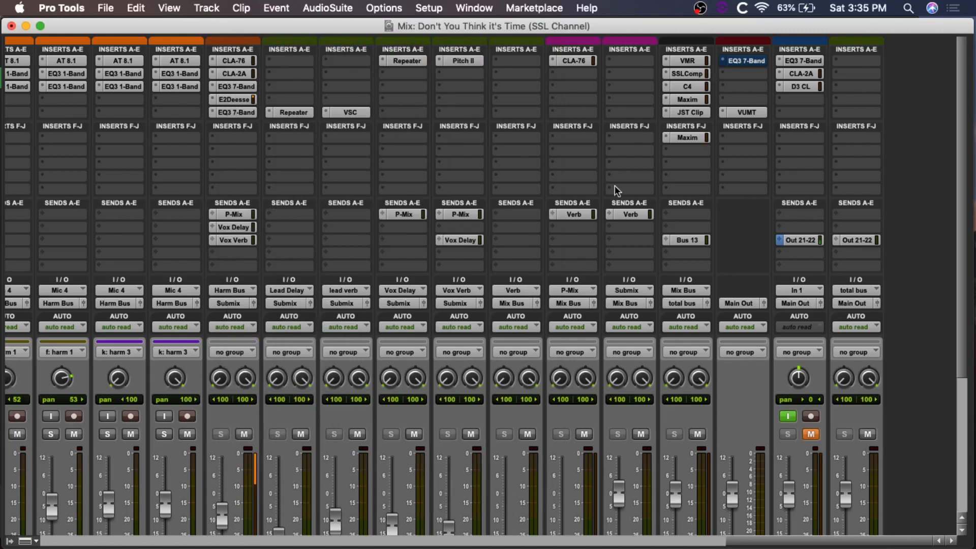
scroll(614, 188, left, 5)
scroll(614, 191, left, 10)
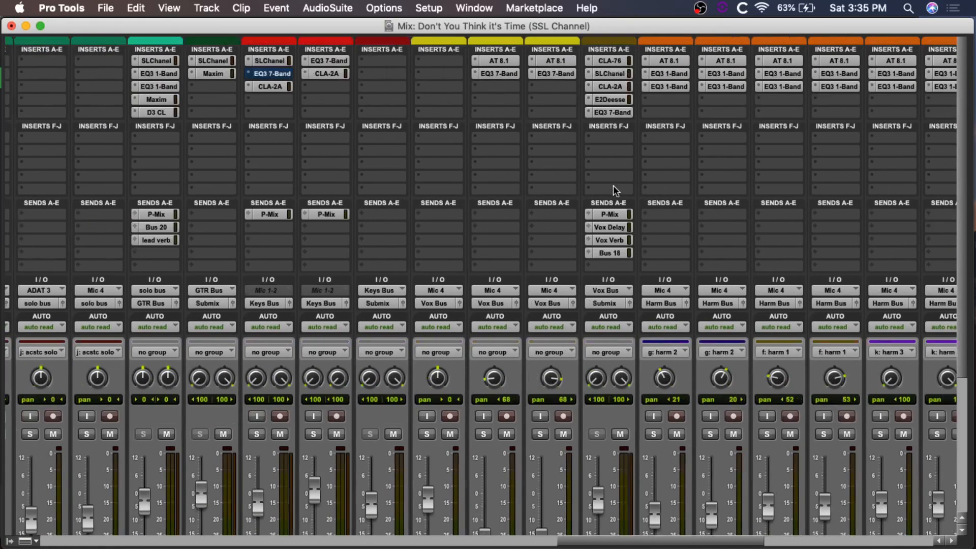
scroll(613, 190, left, 4)
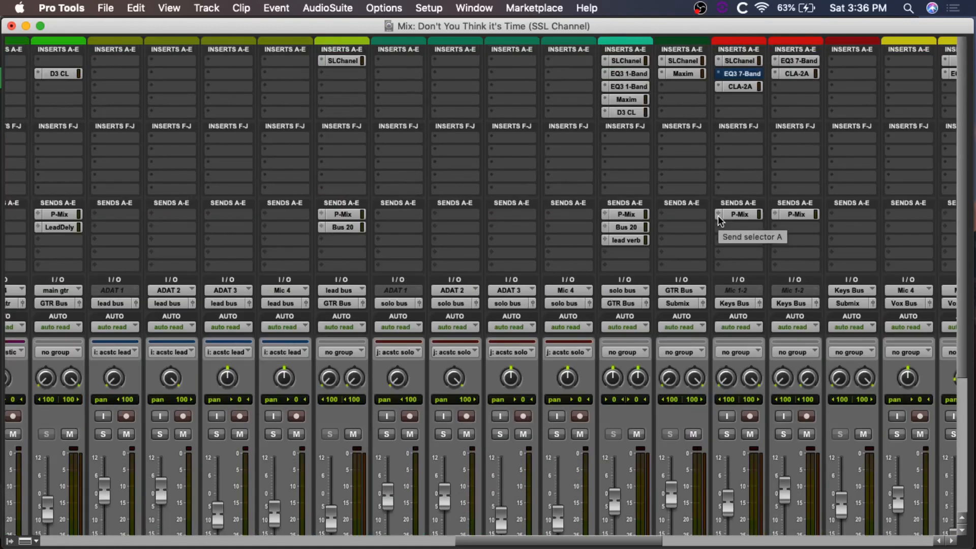
scroll(718, 215, right, 5)
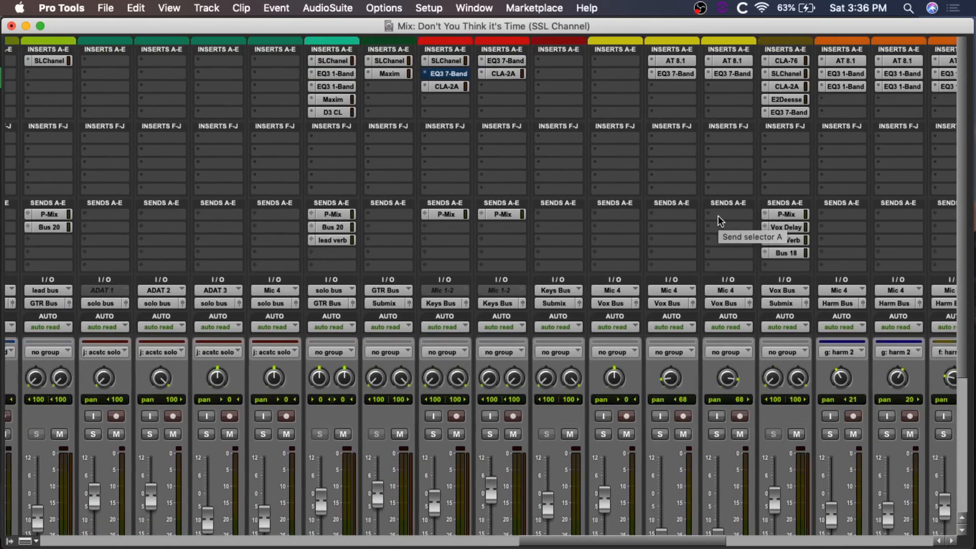